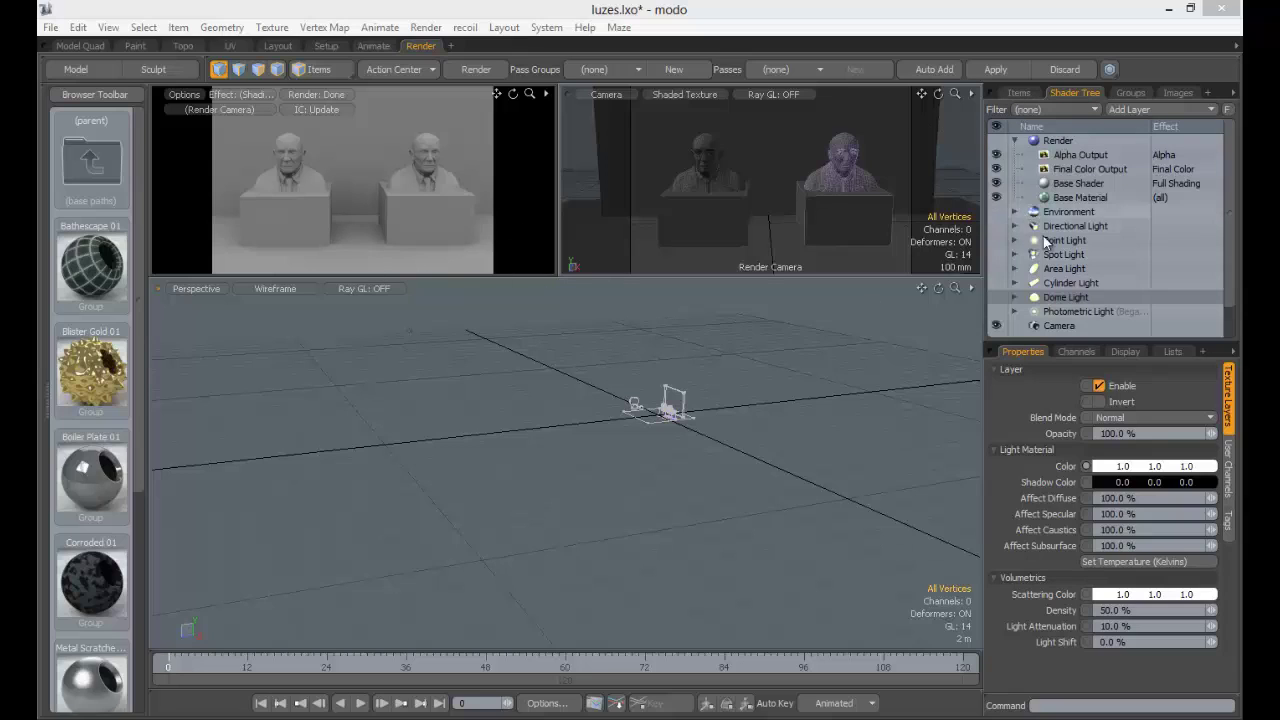
# Step: Look over the scene's lights in the item list and the directional light's material in the shader tree
pyautogui.click(1019, 92)
pyautogui.scroll(-1, 1213, 202)
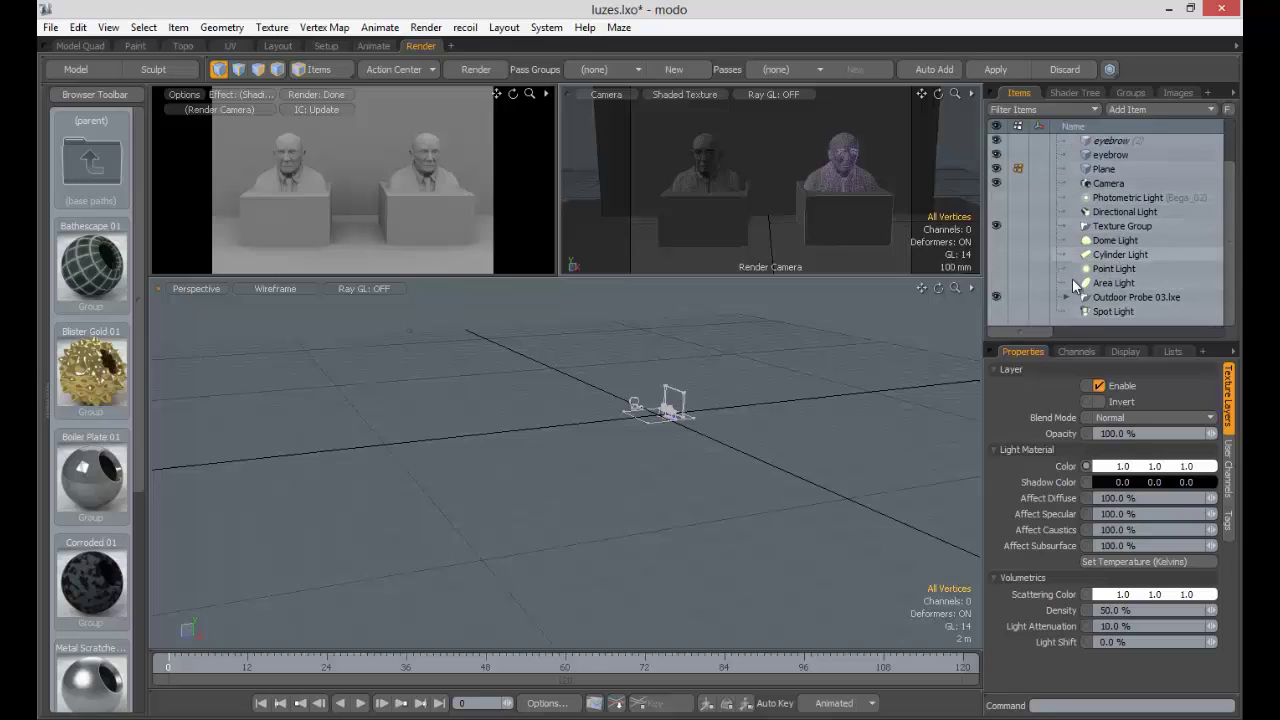
pyautogui.click(1074, 92)
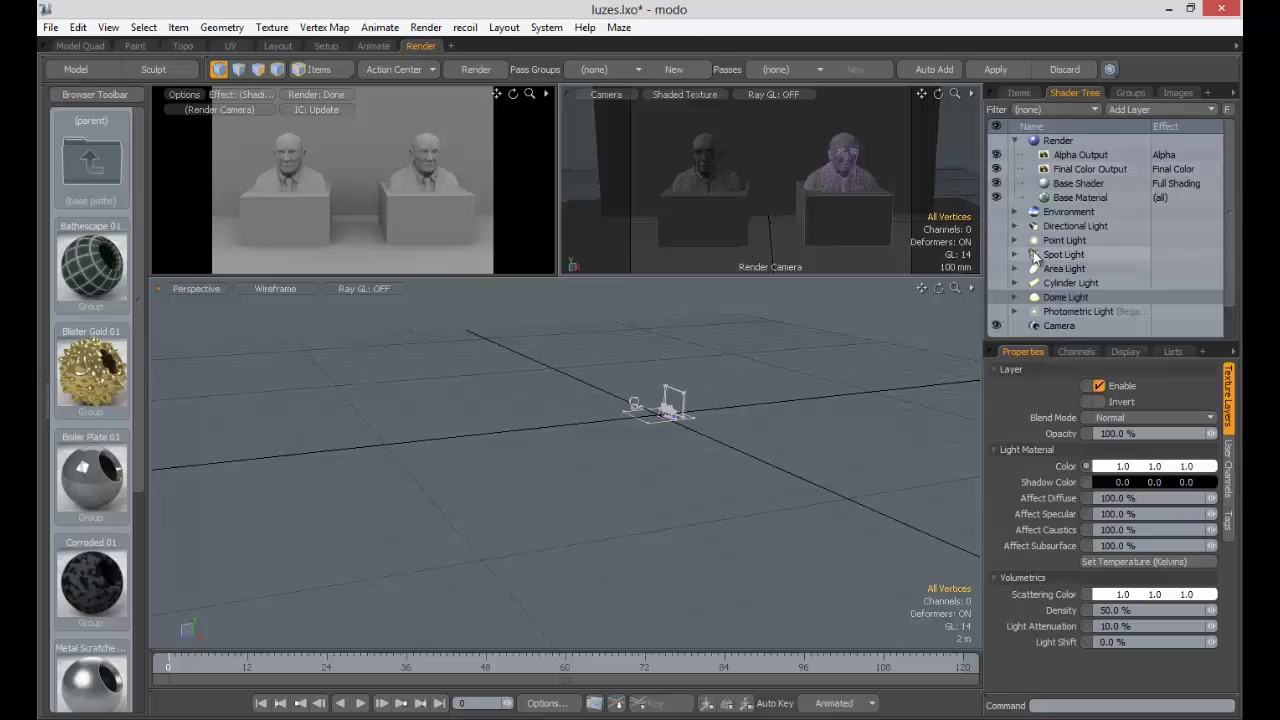
pyautogui.click(1090, 241)
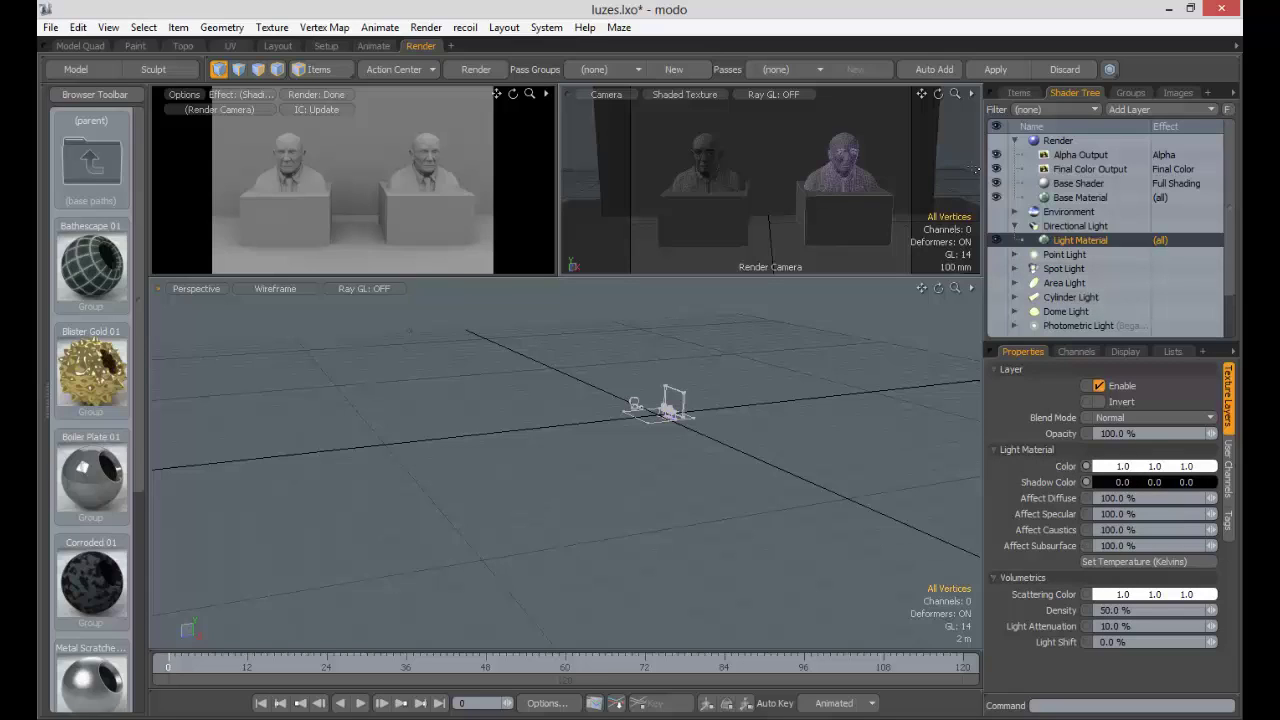
pyautogui.click(1015, 226)
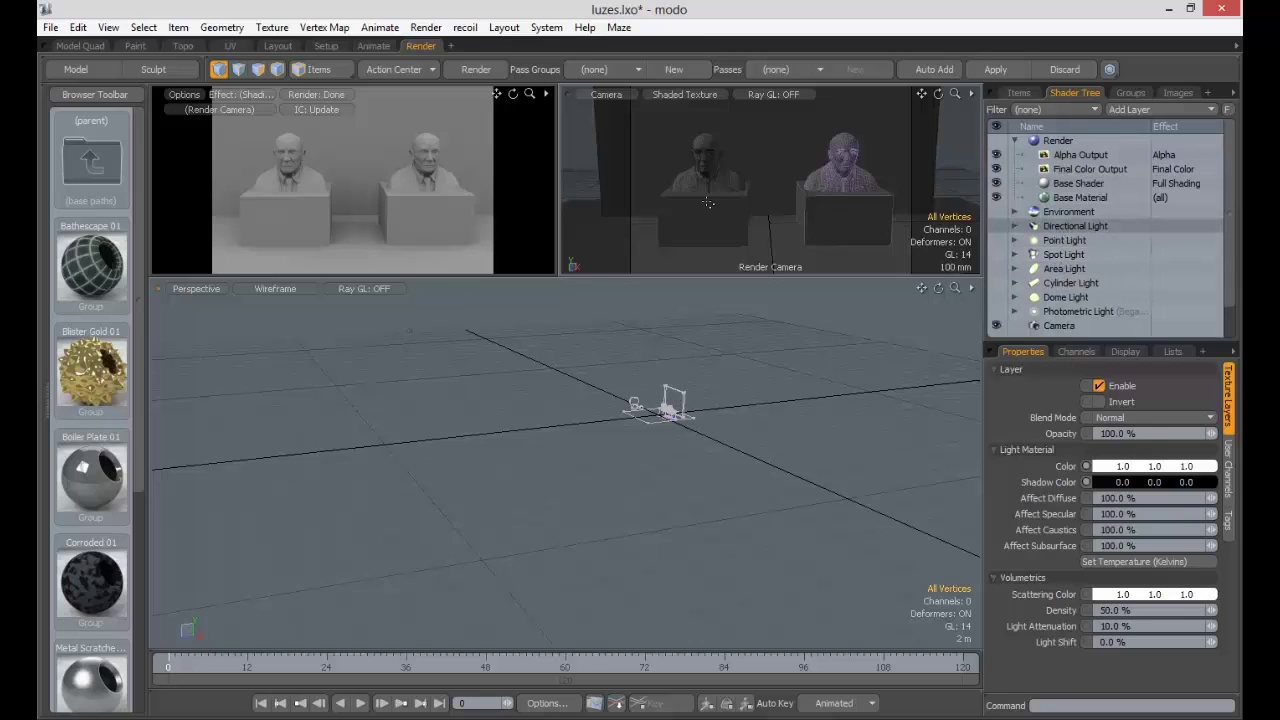
# Step: View the light types that can be created from the item commands and from the item list
pyautogui.click(185, 29)
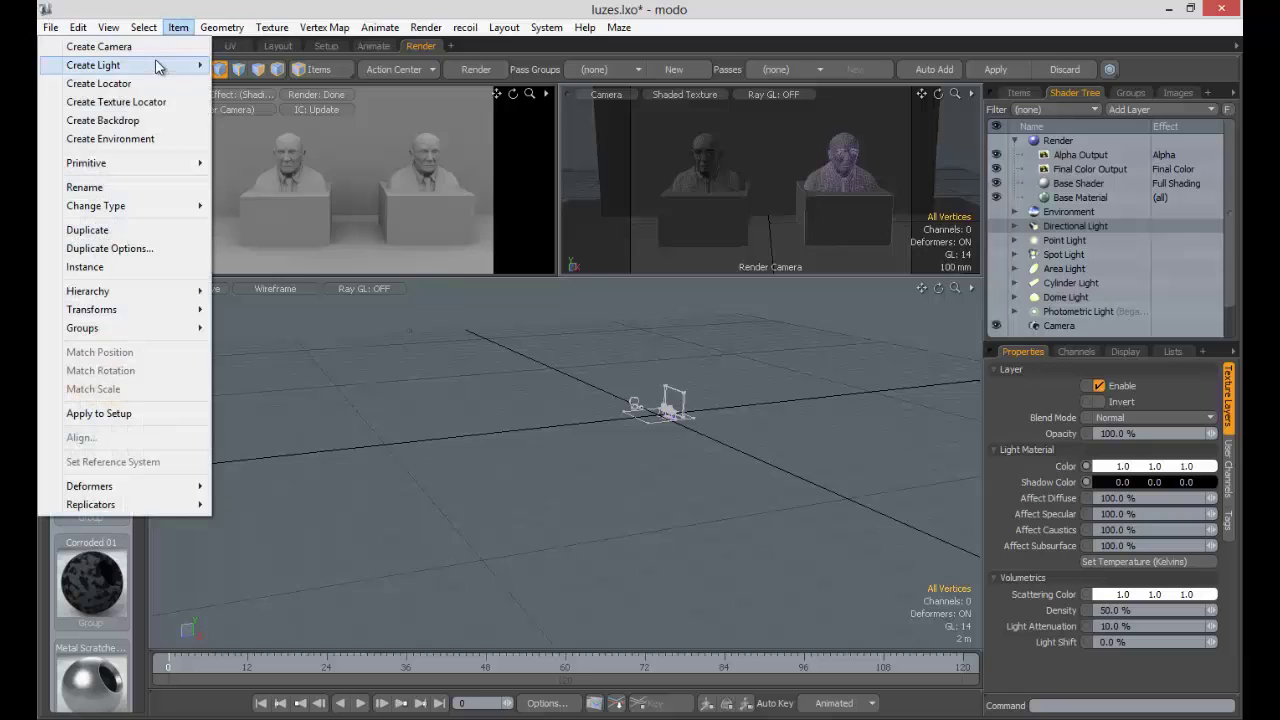
pyautogui.moveTo(125, 66)
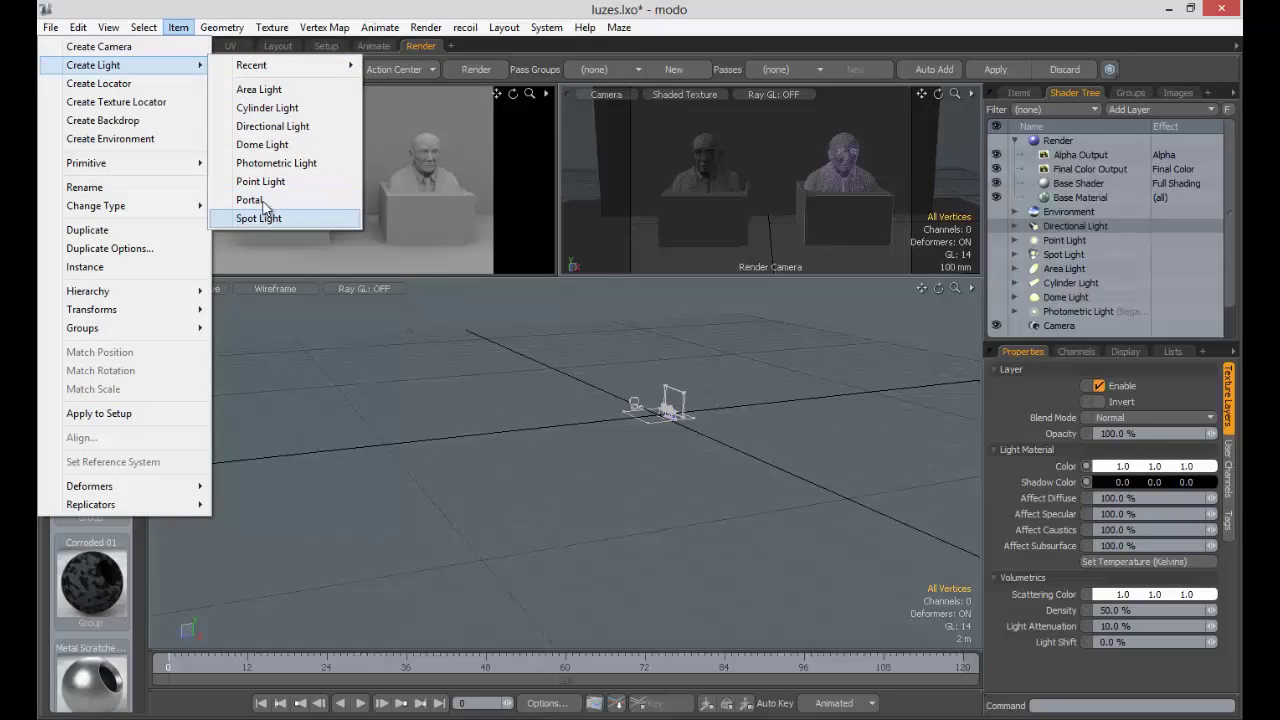
pyautogui.click(1068, 143)
pyautogui.click(1019, 92)
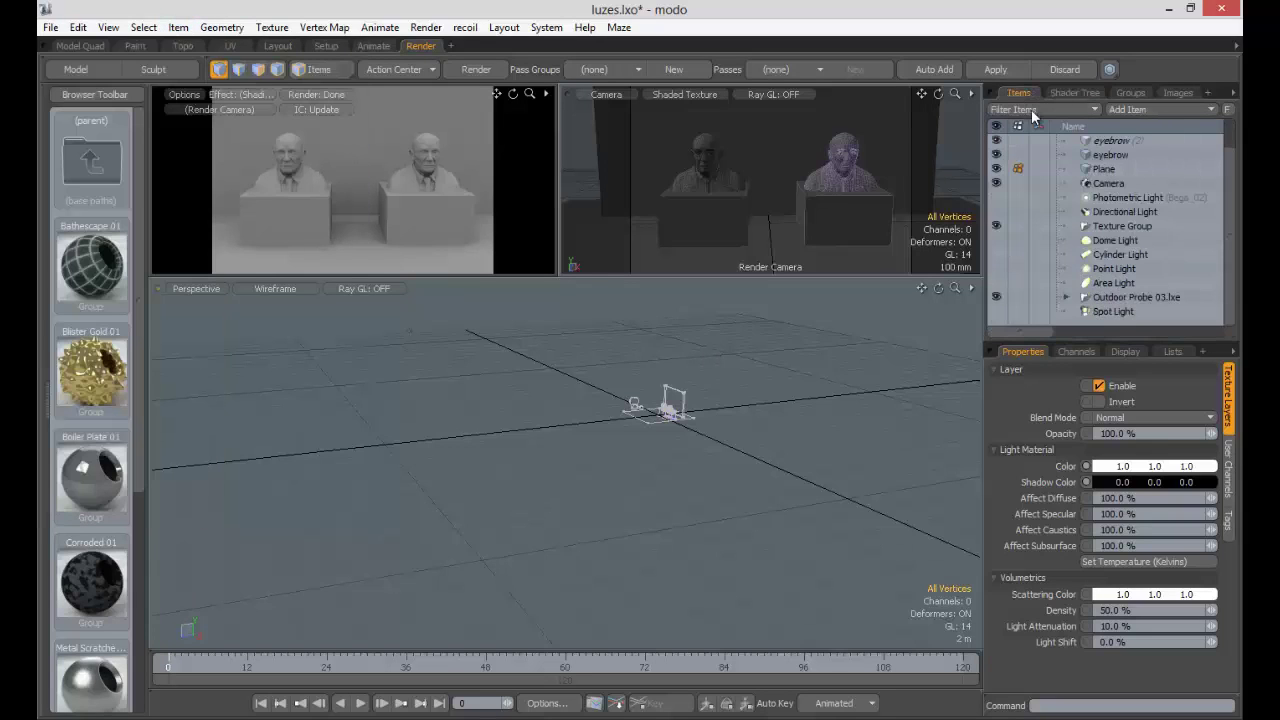
pyautogui.click(1140, 108)
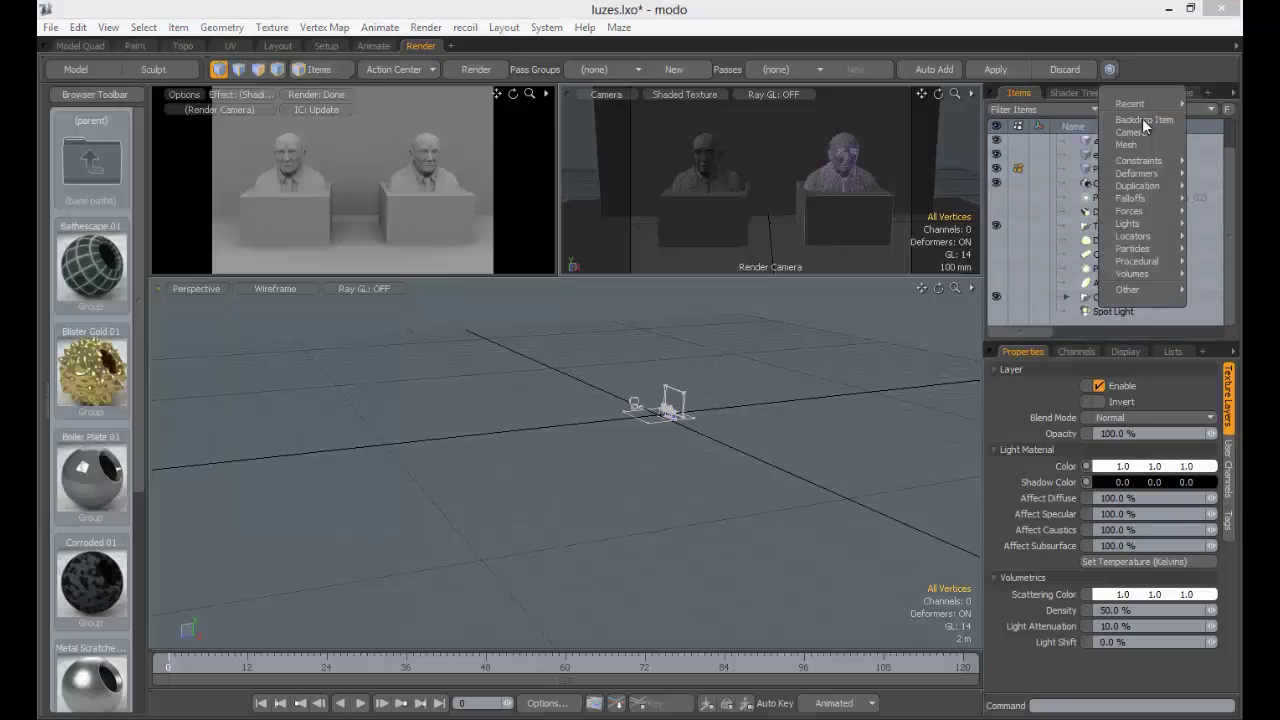
pyautogui.moveTo(1143, 224)
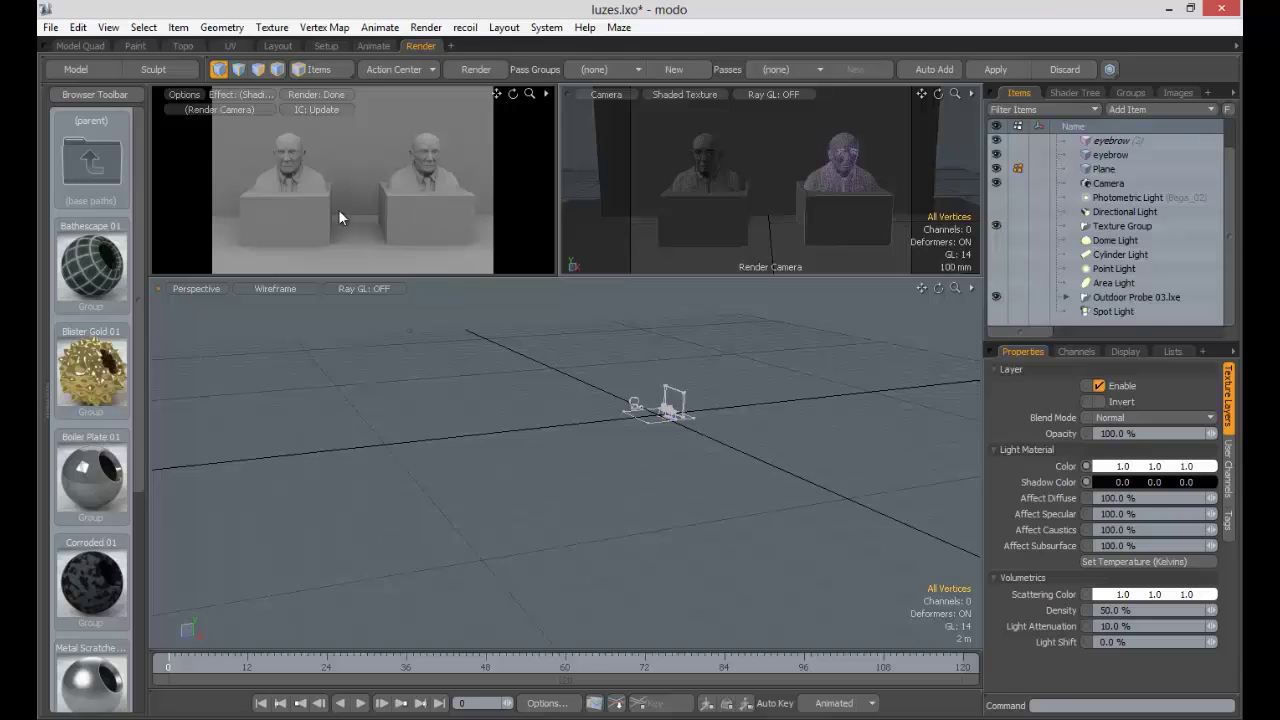
# Step: Inspect the render preview at full size, and view the Environment entry's settings in the shader tree
pyautogui.hotkey('ctrl', 'space')
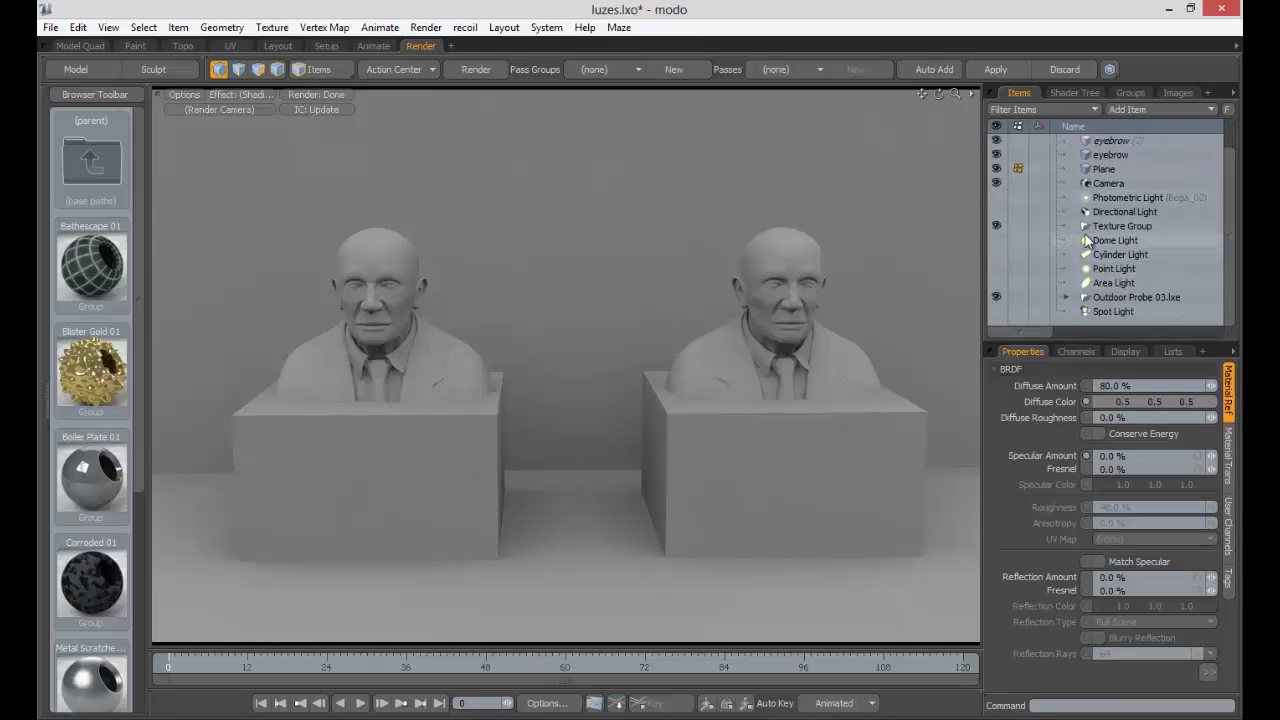
pyautogui.click(1078, 92)
pyautogui.scroll(-1, 1230, 223)
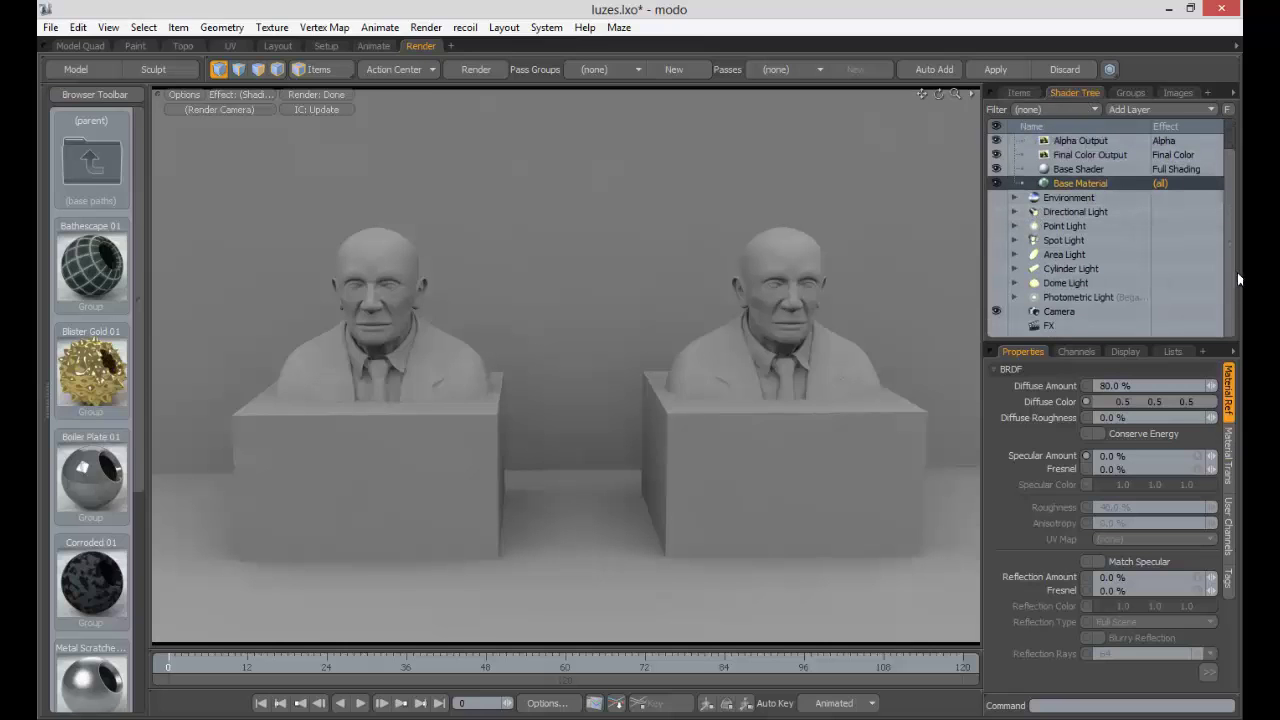
pyautogui.click(1062, 197)
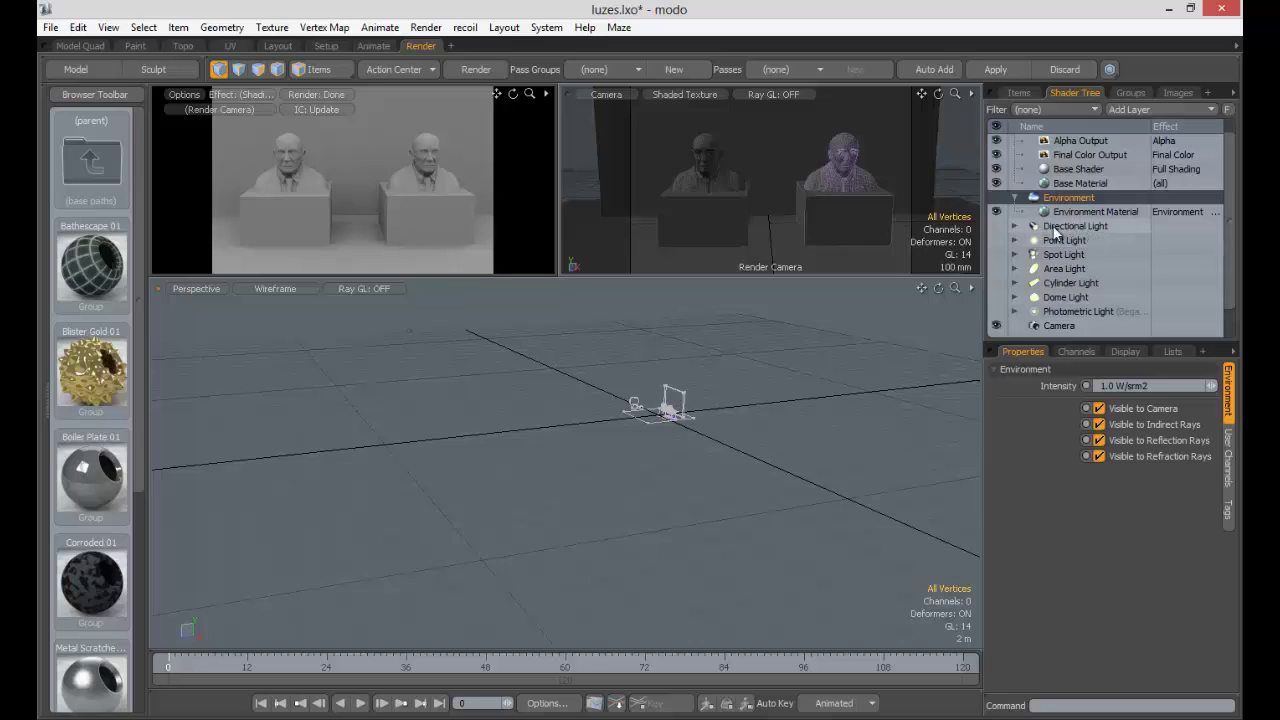
# Step: Turn on the visibility of the Directional Light in the shader tree
pyautogui.click(1095, 229)
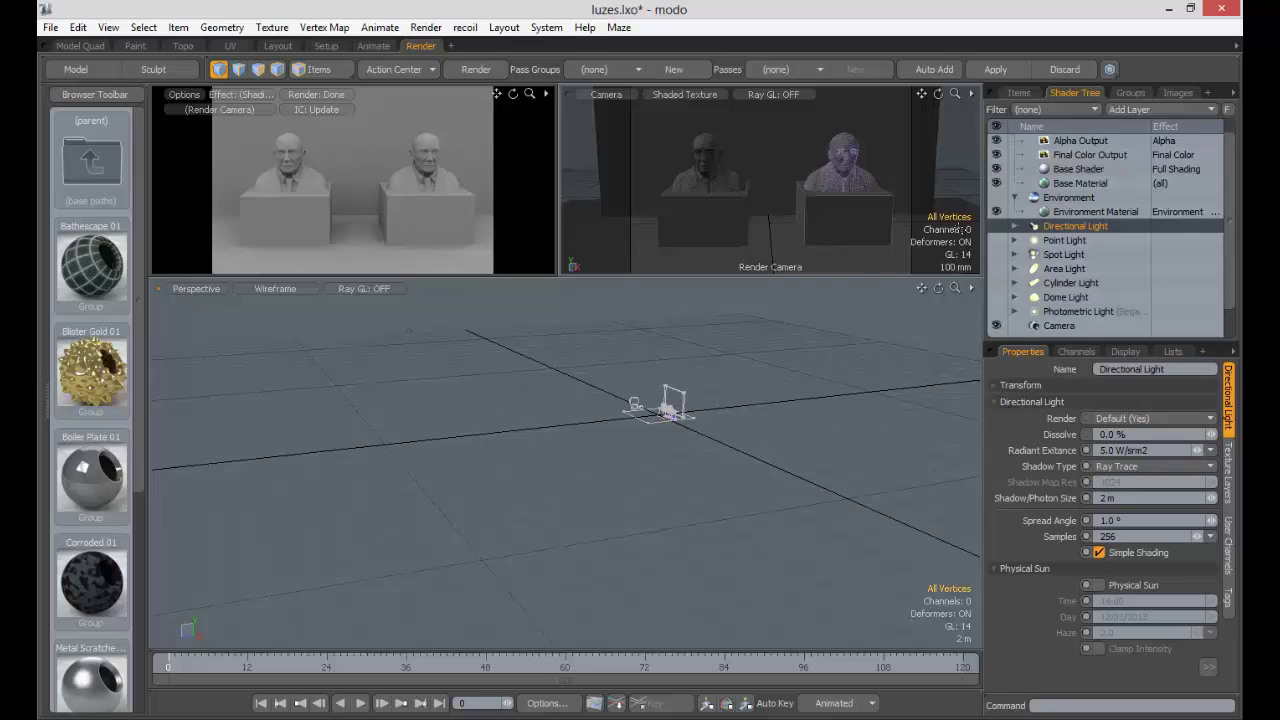
pyautogui.click(1003, 224)
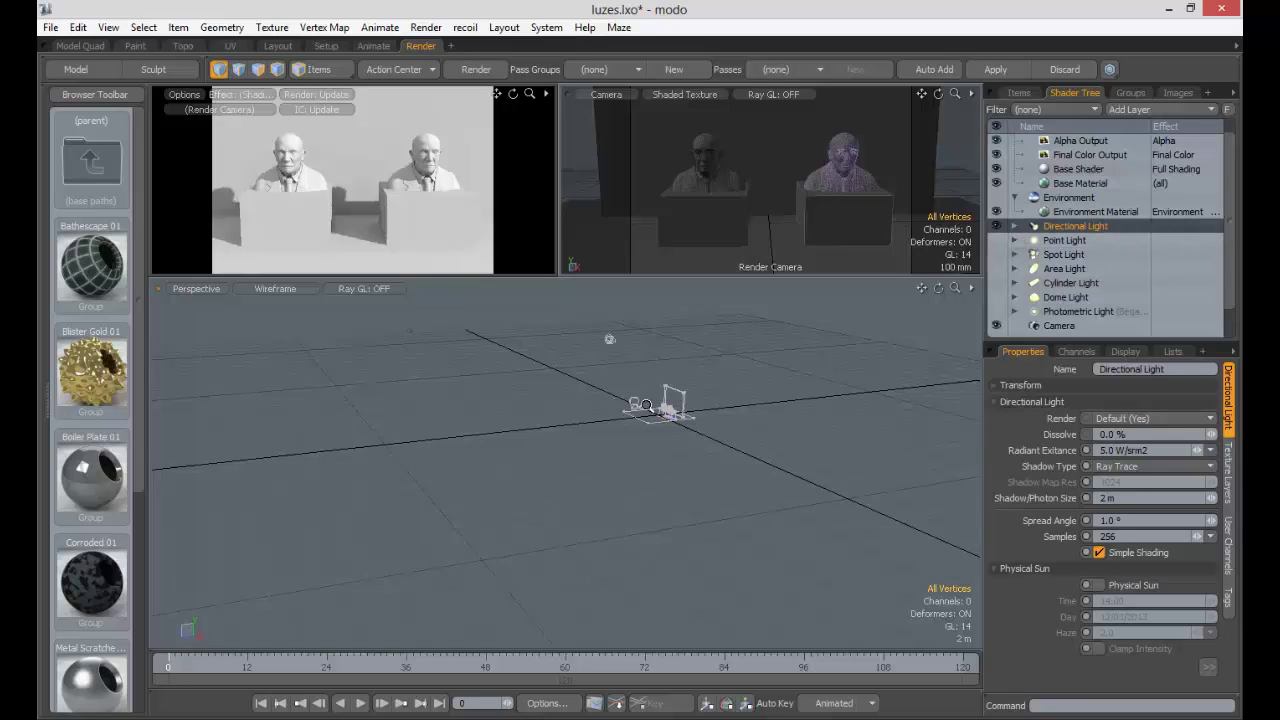
pyautogui.keyDown('ctrl'); pyautogui.keyDown('alt'); pyautogui.moveTo(645, 405); pyautogui.dragTo(466, 338); pyautogui.keyUp('alt'); pyautogui.keyUp('ctrl')
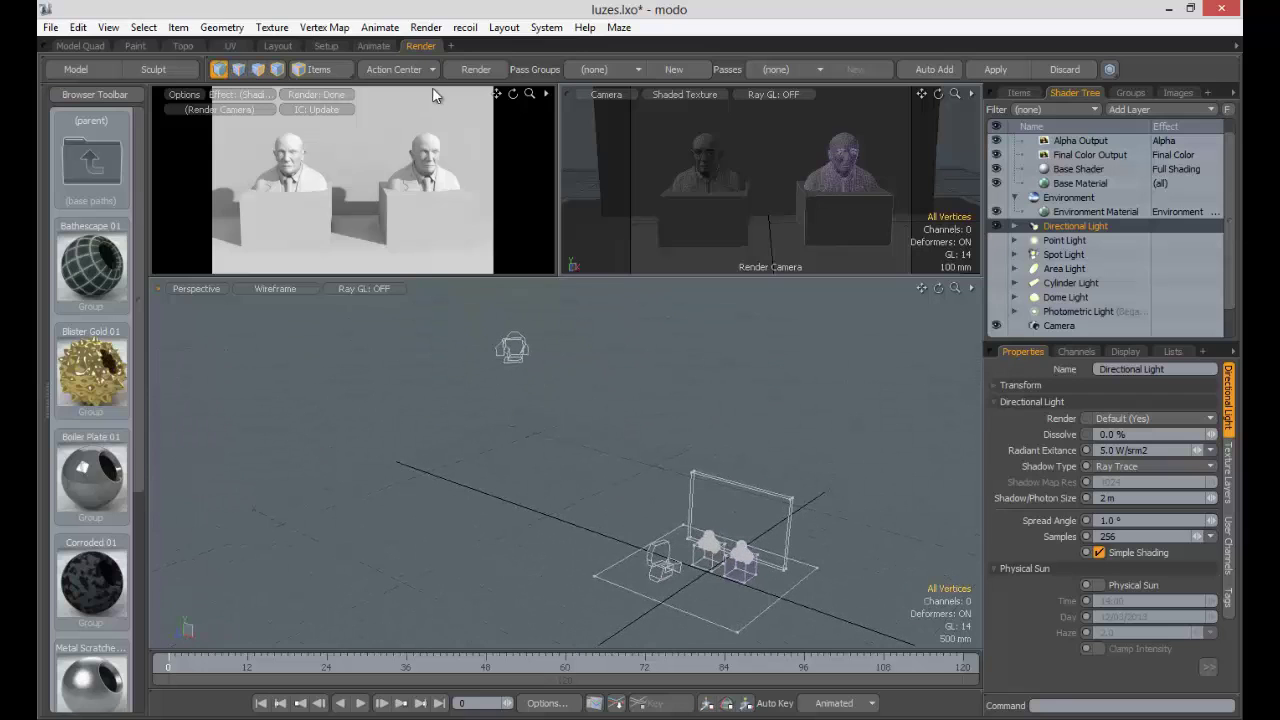
# Step: Select the directional light in item mode and move it across the perspective view to above the wall and busts
pyautogui.click(330, 72)
pyautogui.keyDown('alt'); pyautogui.moveTo(514, 349); pyautogui.dragTo(512, 395); pyautogui.keyUp('alt')
pyautogui.click(492, 378)
pyautogui.keyDown('alt'); pyautogui.moveTo(676, 409); pyautogui.dragTo(651, 393); pyautogui.keyUp('alt')
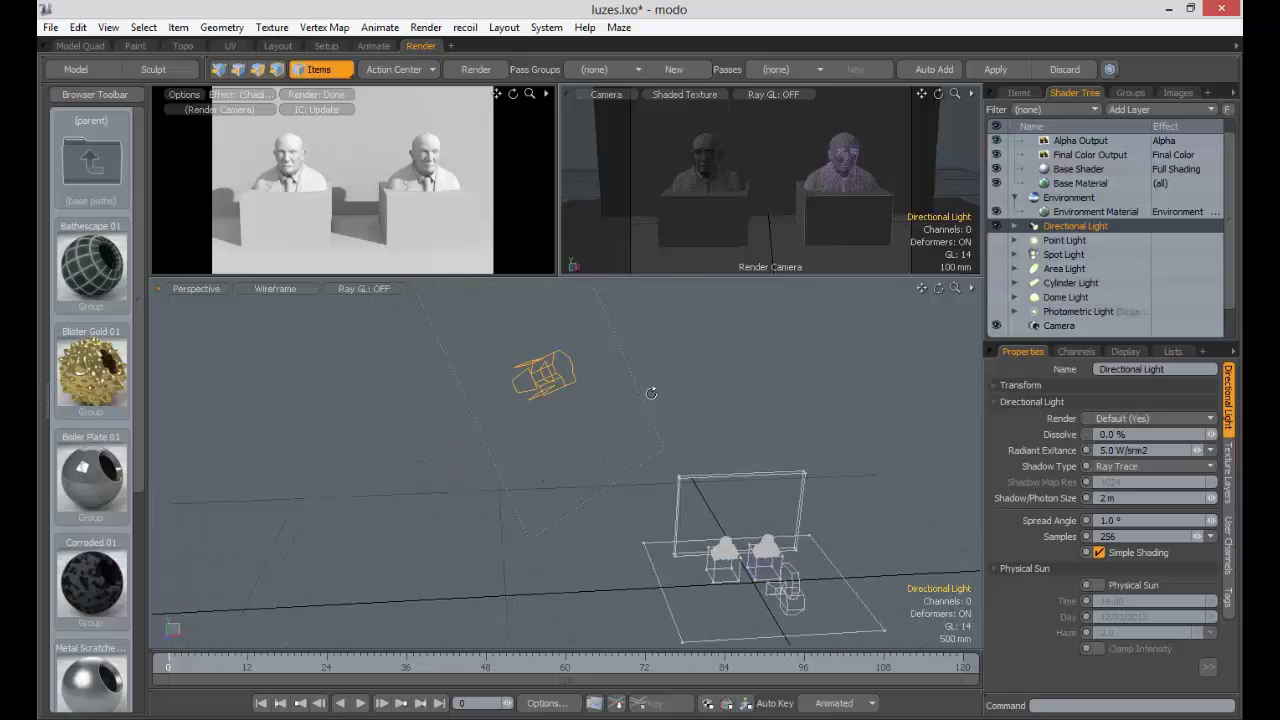
pyautogui.keyDown('alt'); pyautogui.moveTo(545, 378); pyautogui.dragTo(527, 408); pyautogui.keyUp('alt')
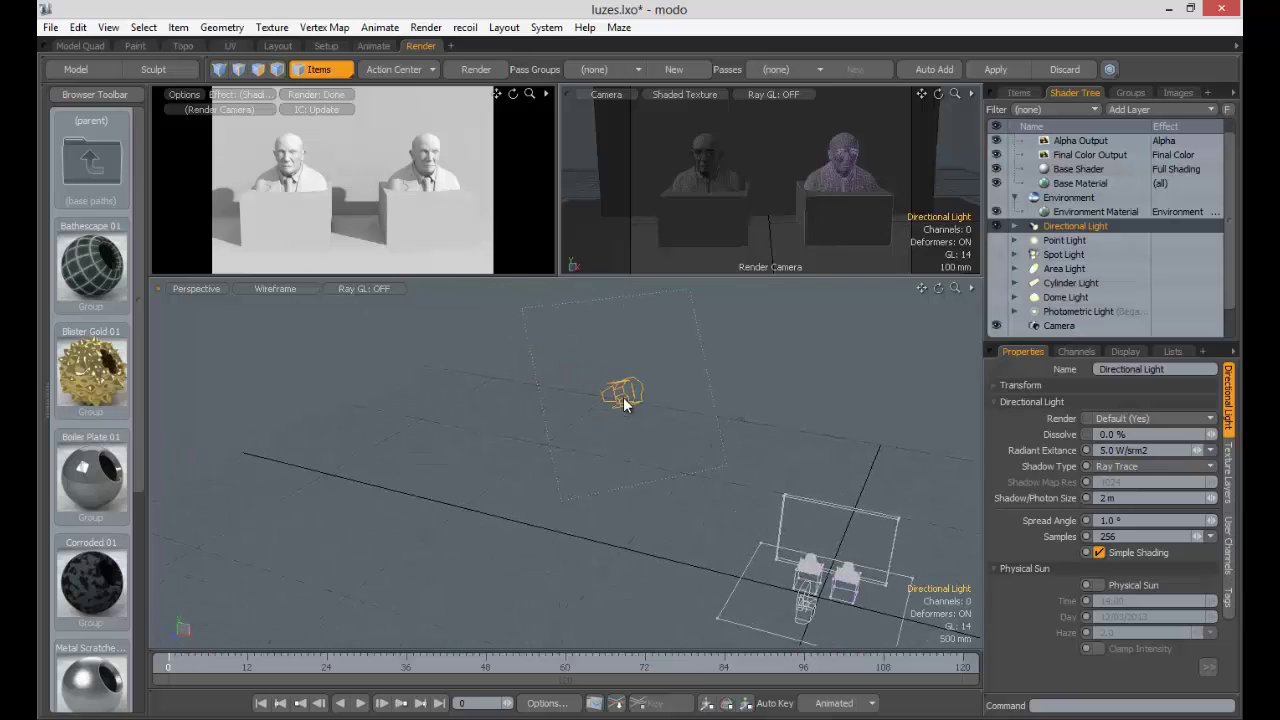
pyautogui.keyDown('alt'); pyautogui.moveTo(683, 462); pyautogui.dragTo(662, 441); pyautogui.keyUp('alt')
pyautogui.press('w')
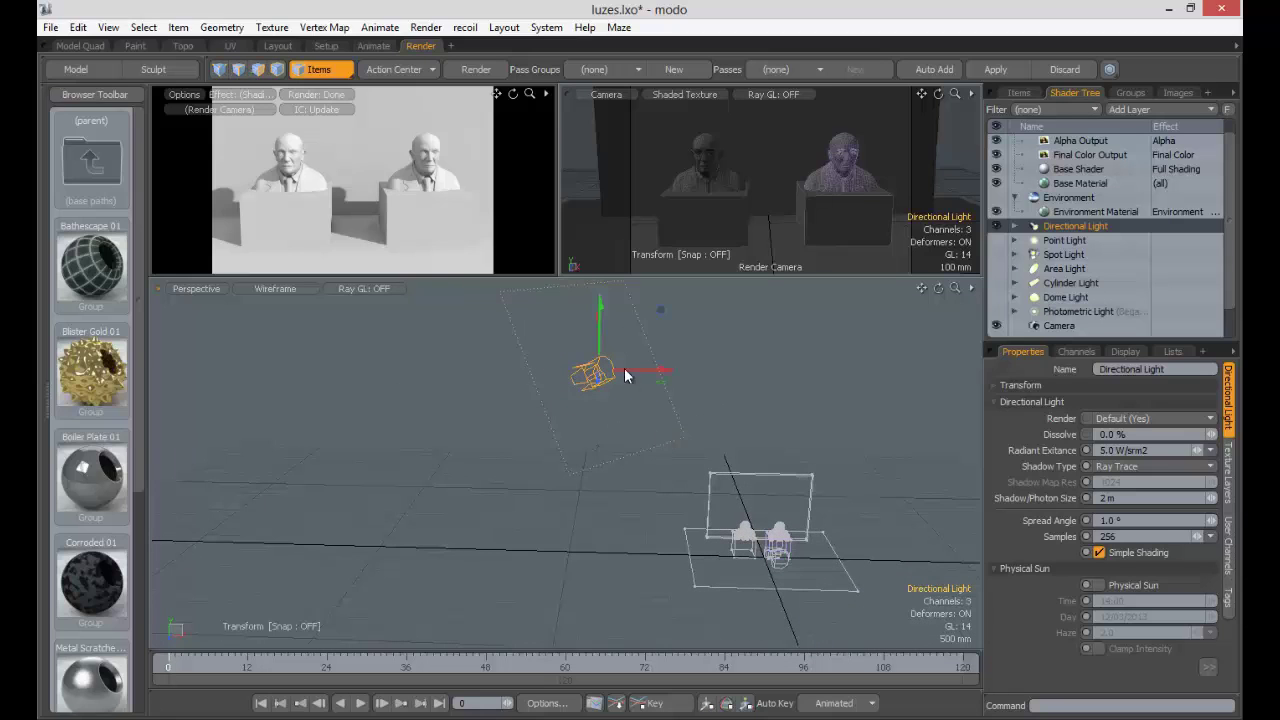
pyautogui.moveTo(658, 319); pyautogui.dragTo(832, 342)
pyautogui.keyDown('alt'); pyautogui.moveTo(794, 418); pyautogui.dragTo(538, 494); pyautogui.keyUp('alt')
pyautogui.scroll(3, 768, 444)
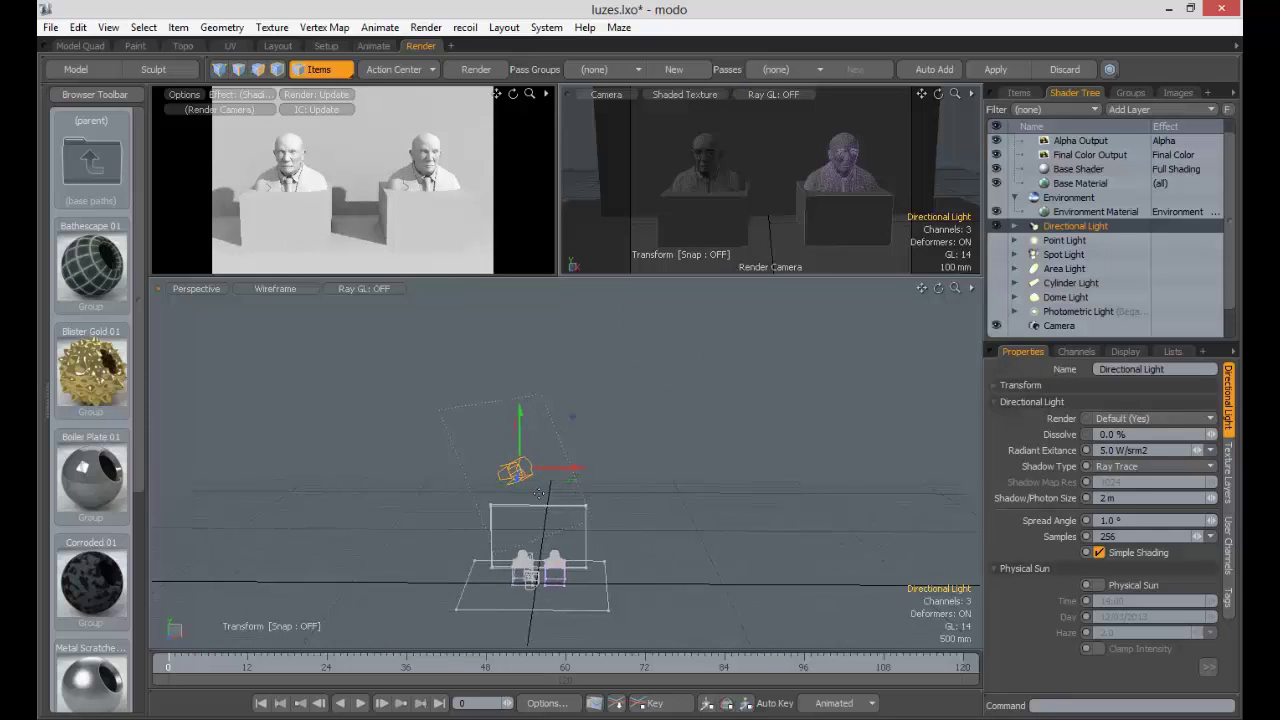
# Step: Rotate the directional light so that it shines on the busts from their front right side
pyautogui.press('e')
pyautogui.moveTo(540, 488); pyautogui.dragTo(590, 462)
pyautogui.moveTo(471, 480); pyautogui.dragTo(727, 476)
pyautogui.scroll(5, 603, 452)
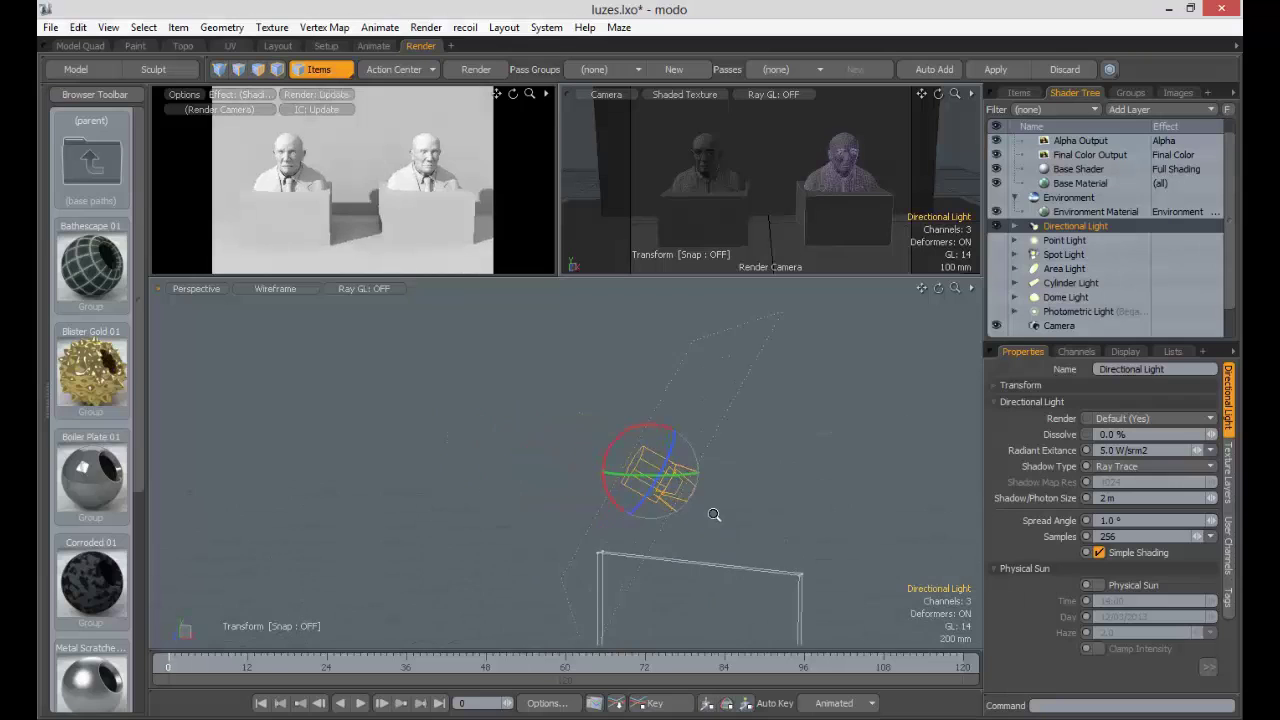
pyautogui.scroll(-5, 603, 452)
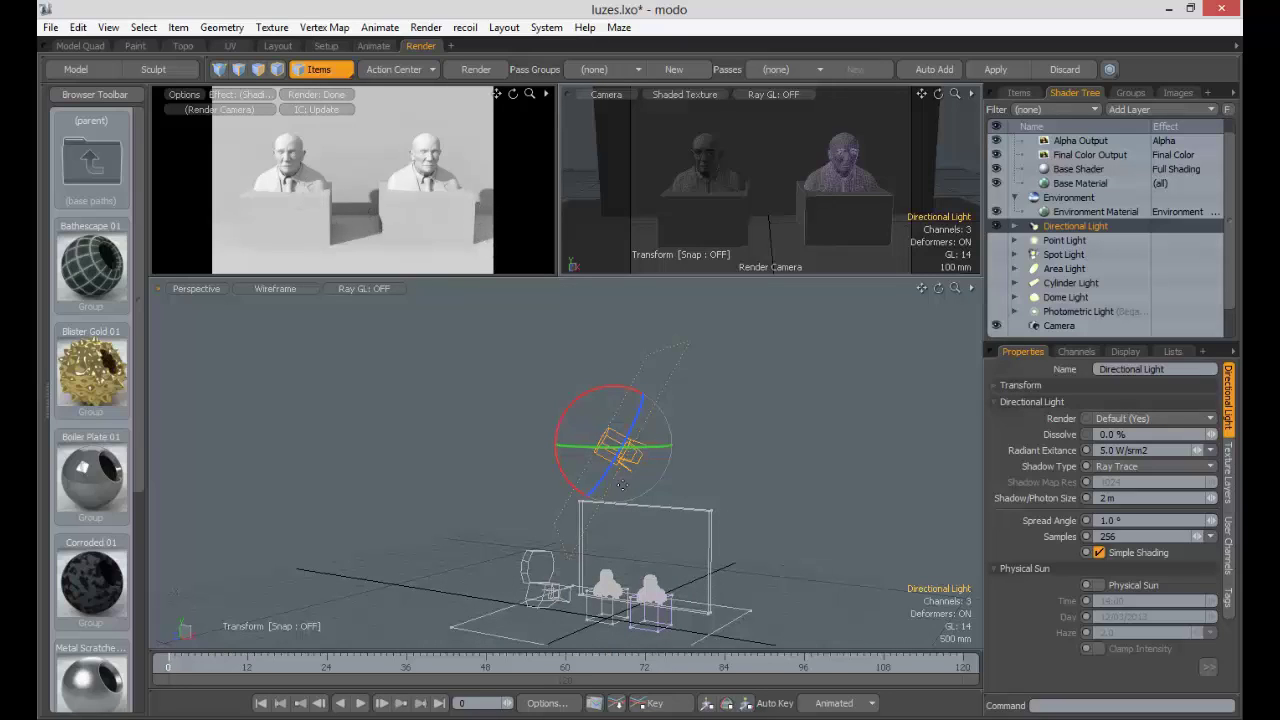
pyautogui.moveTo(594, 449); pyautogui.dragTo(684, 447)
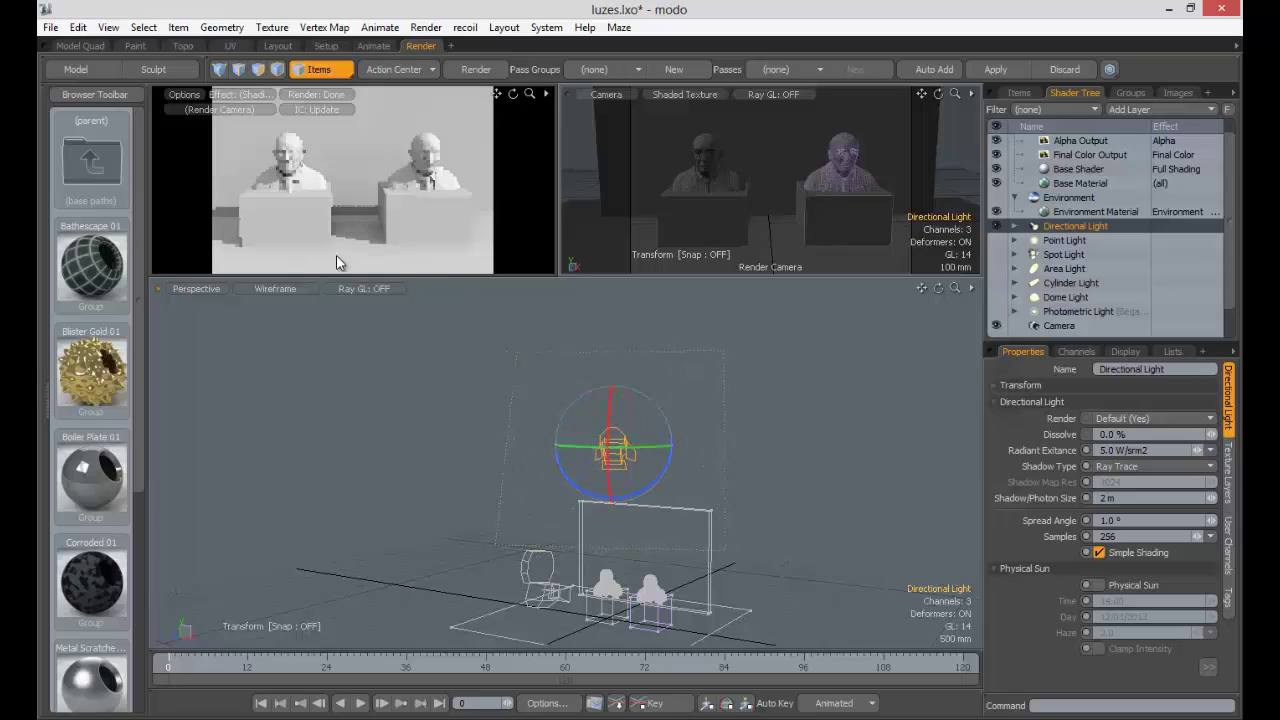
# Step: Move the directional light to behind the wall at the back of the busts
pyautogui.keyDown('alt'); pyautogui.moveTo(523, 403); pyautogui.dragTo(470, 421); pyautogui.keyUp('alt')
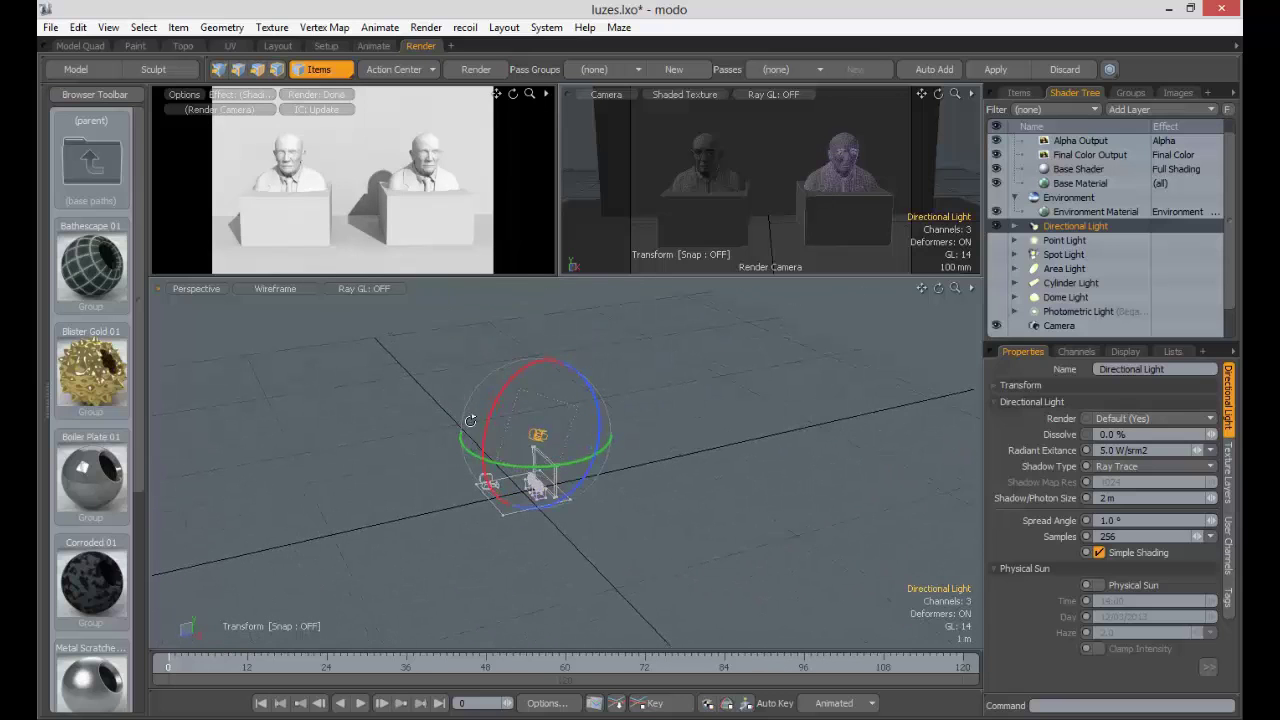
pyautogui.moveTo(582, 466)
pyautogui.keyDown('alt'); pyautogui.mouseDown()
pyautogui.moveTo(530, 470)
pyautogui.moveTo(742, 483)
pyautogui.moveTo(586, 460)
pyautogui.mouseUp(); pyautogui.keyUp('alt')
pyautogui.moveTo(521, 370); pyautogui.dragTo(285, 347)
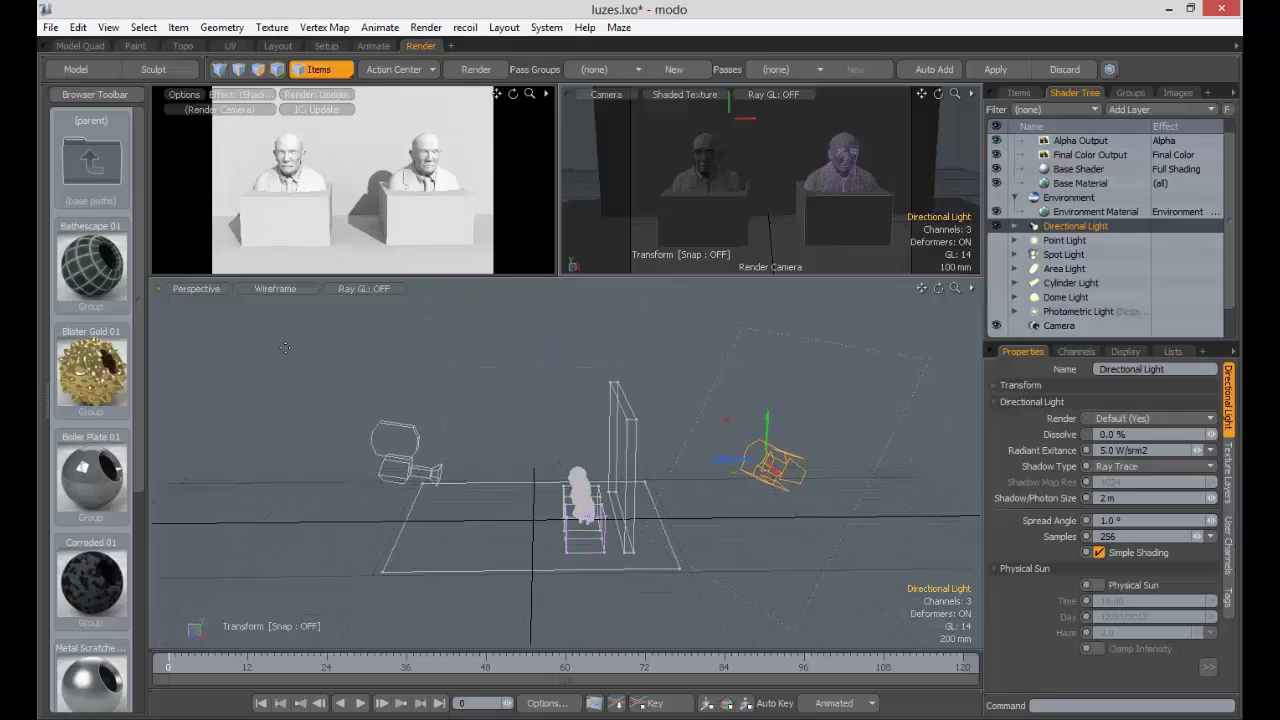
# Step: Set the perspective view's shading to Shaded Texture and examine the directional light's placement relative to the wall and busts
pyautogui.click(282, 298)
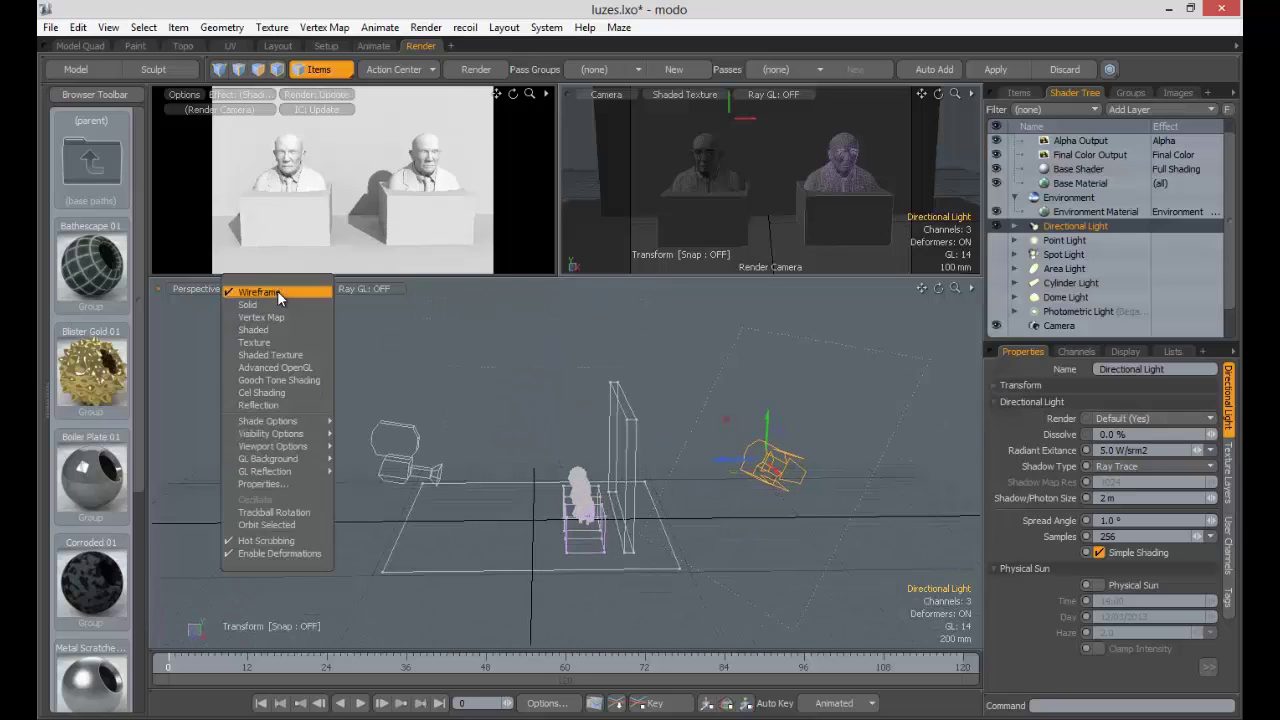
pyautogui.click(271, 354)
pyautogui.keyDown('alt'); pyautogui.moveTo(534, 461); pyautogui.dragTo(608, 449); pyautogui.keyUp('alt')
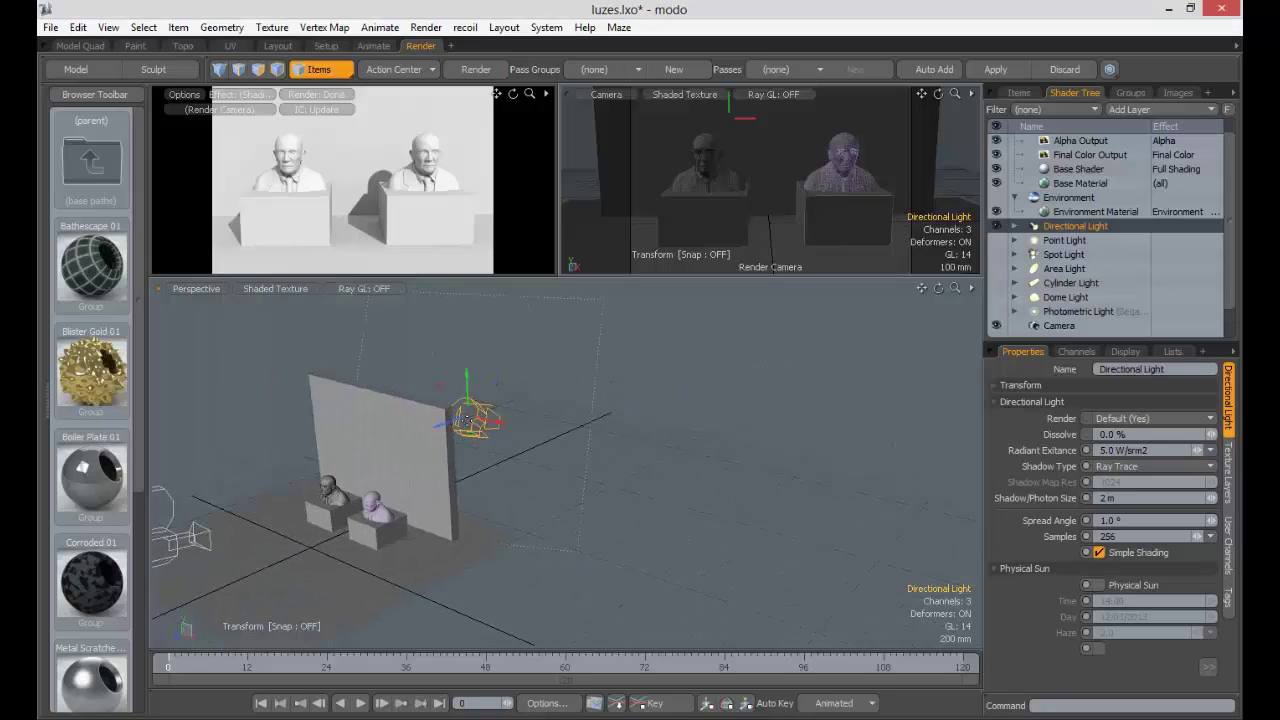
pyautogui.keyDown('alt'); pyautogui.moveTo(485, 428); pyautogui.dragTo(567, 461); pyautogui.keyUp('alt')
pyautogui.keyDown('alt'); pyautogui.moveTo(416, 458); pyautogui.dragTo(590, 445); pyautogui.keyUp('alt')
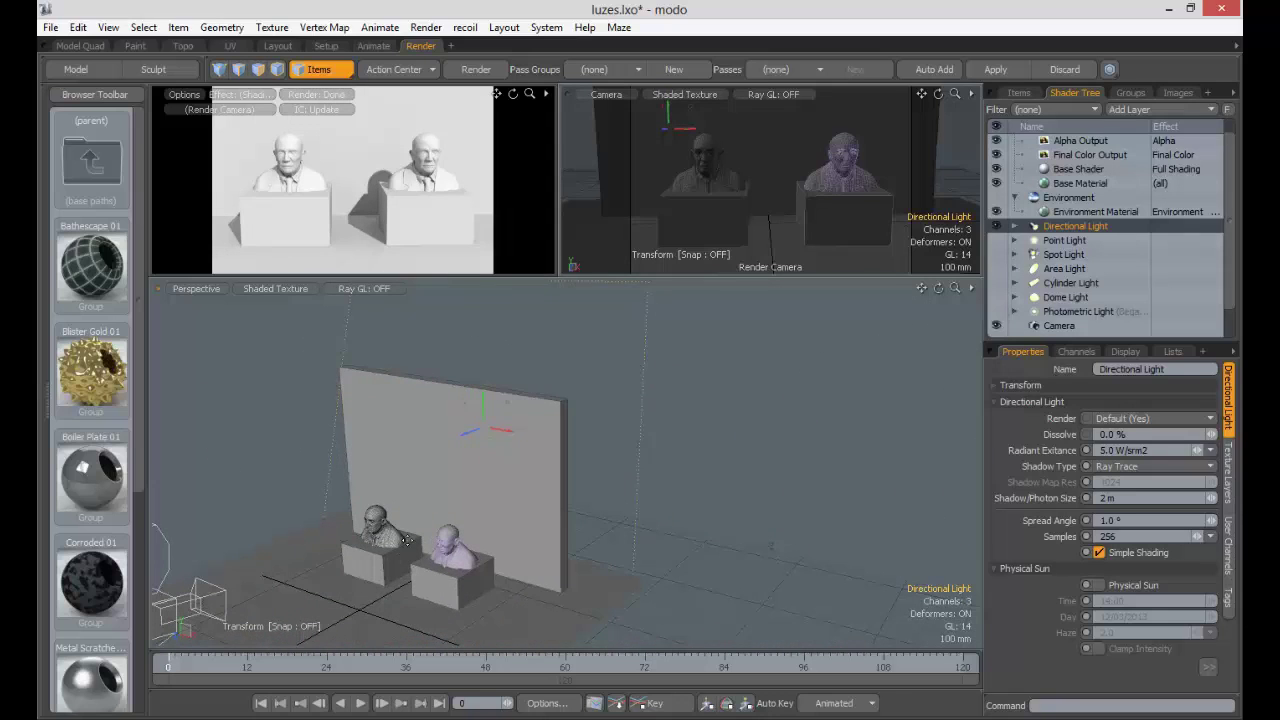
pyautogui.keyDown('alt'); pyautogui.moveTo(613, 522); pyautogui.dragTo(770, 504); pyautogui.keyUp('alt')
pyautogui.scroll(-4, 810, 500)
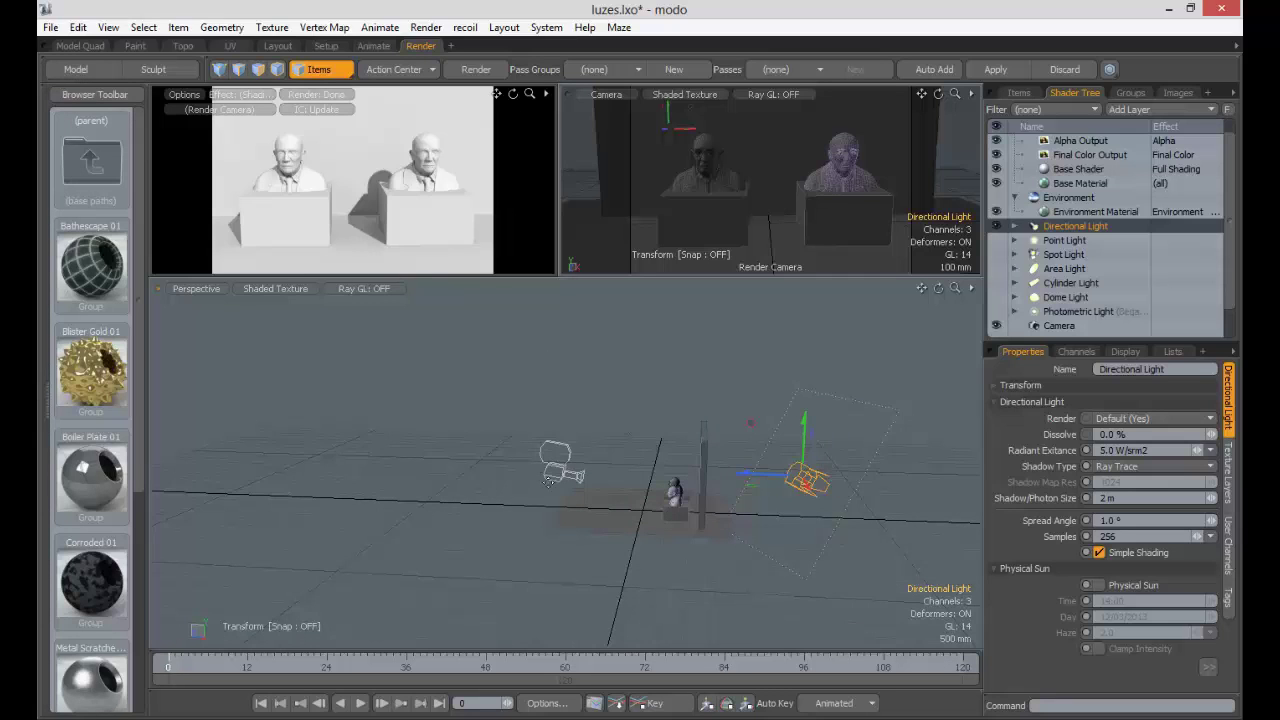
pyautogui.keyDown('alt'); pyautogui.moveTo(550, 482); pyautogui.dragTo(204, 410); pyautogui.keyUp('alt')
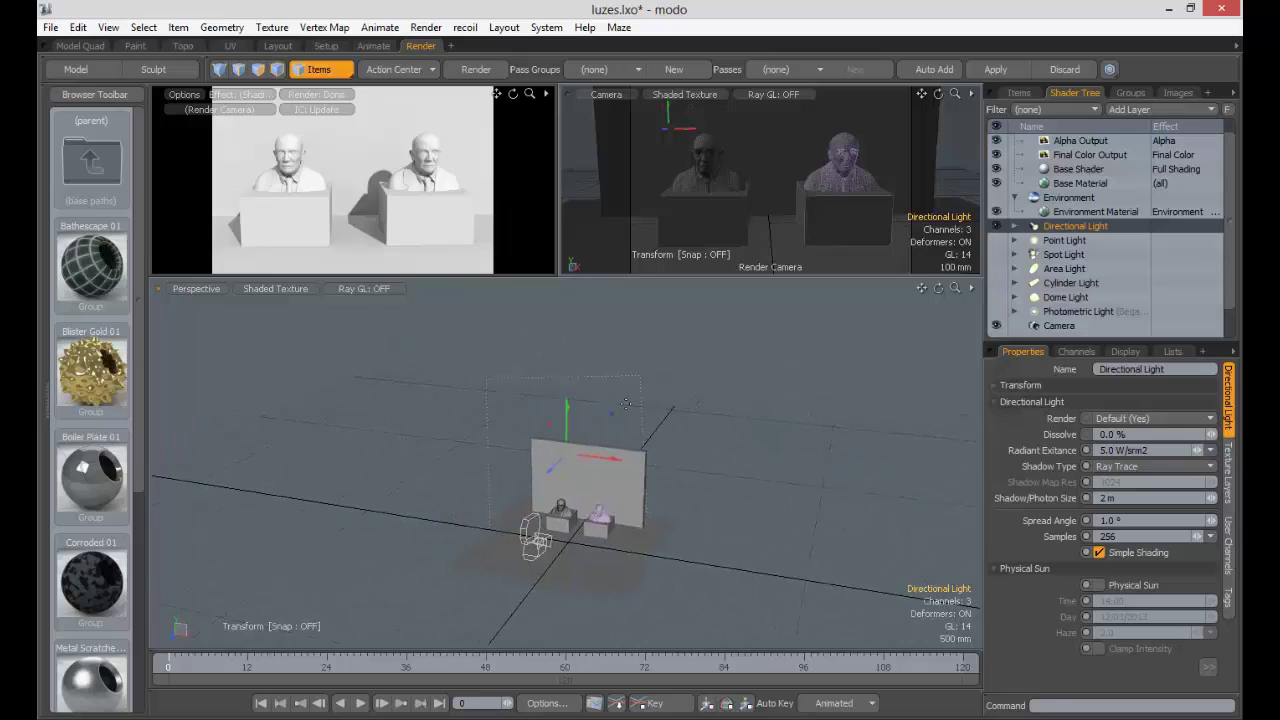
pyautogui.keyDown('alt'); pyautogui.moveTo(625, 403); pyautogui.dragTo(791, 437); pyautogui.keyUp('alt')
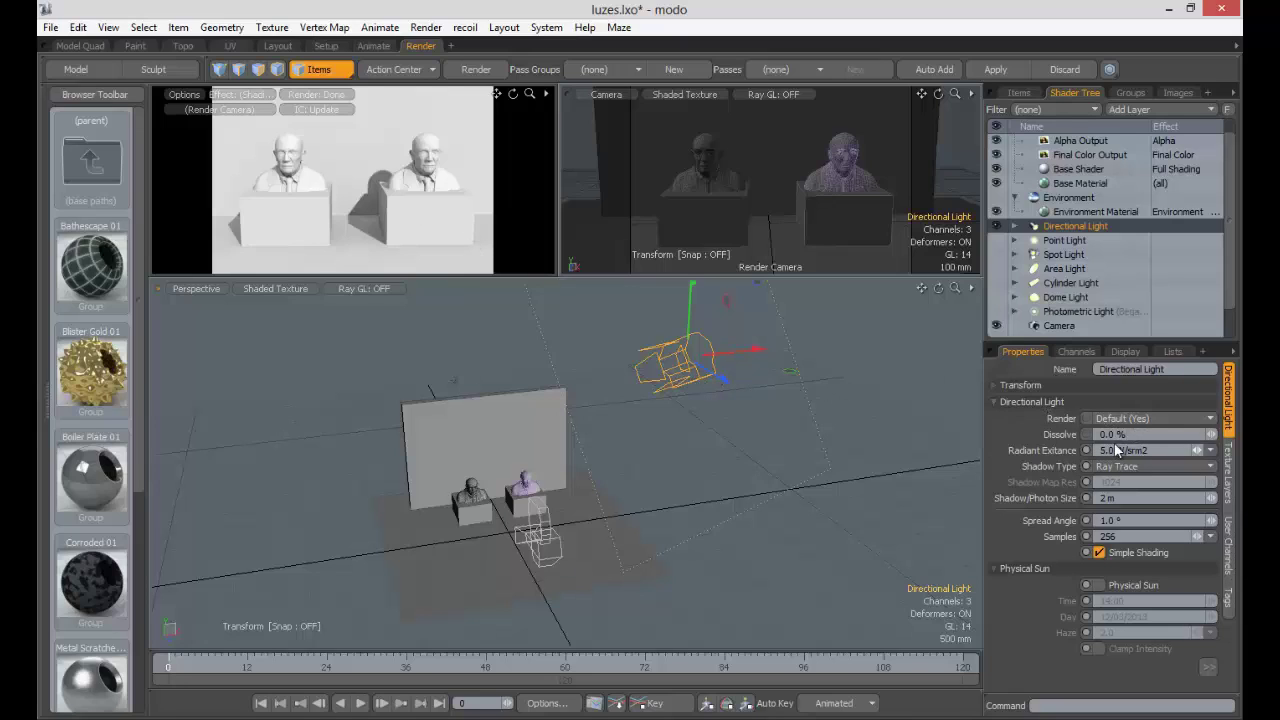
# Step: Set the directional light's Dissolve to 100%
pyautogui.click(1110, 434)
pyautogui.write('100')
pyautogui.press('Tab')
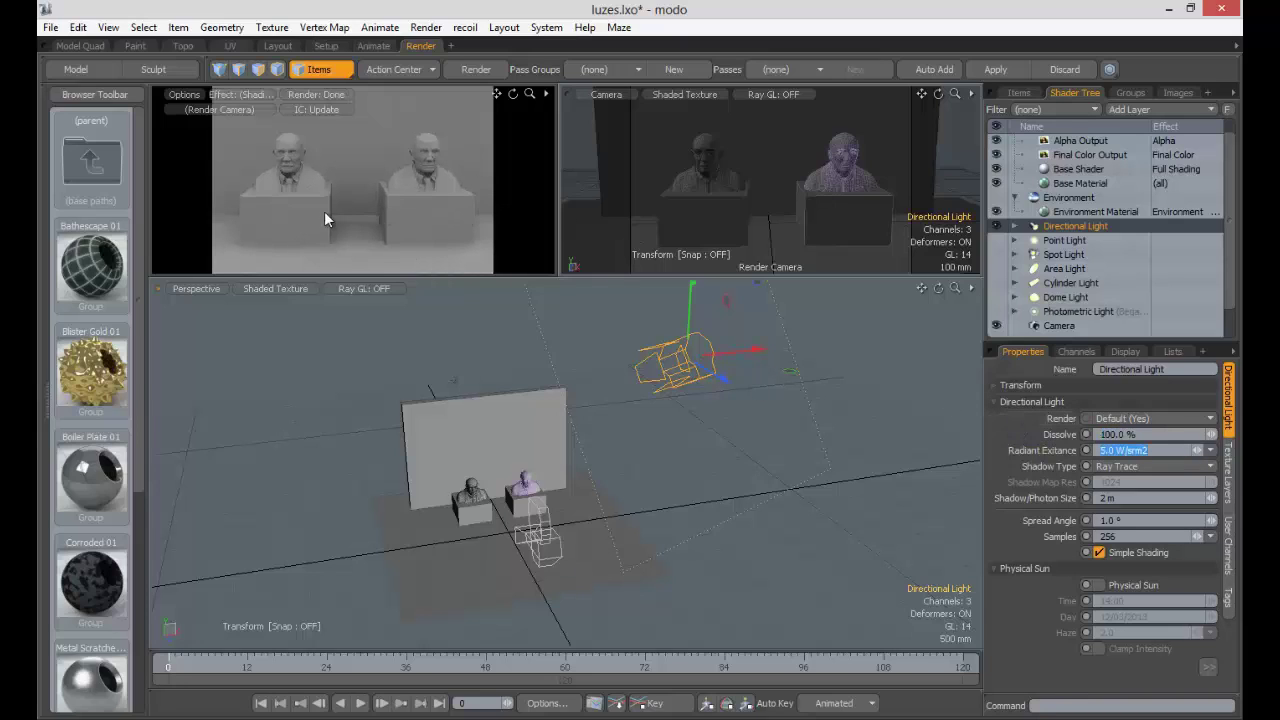
# Step: Set the directional light's Dissolve to 10%
pyautogui.hotkey('shift', 'Tab')
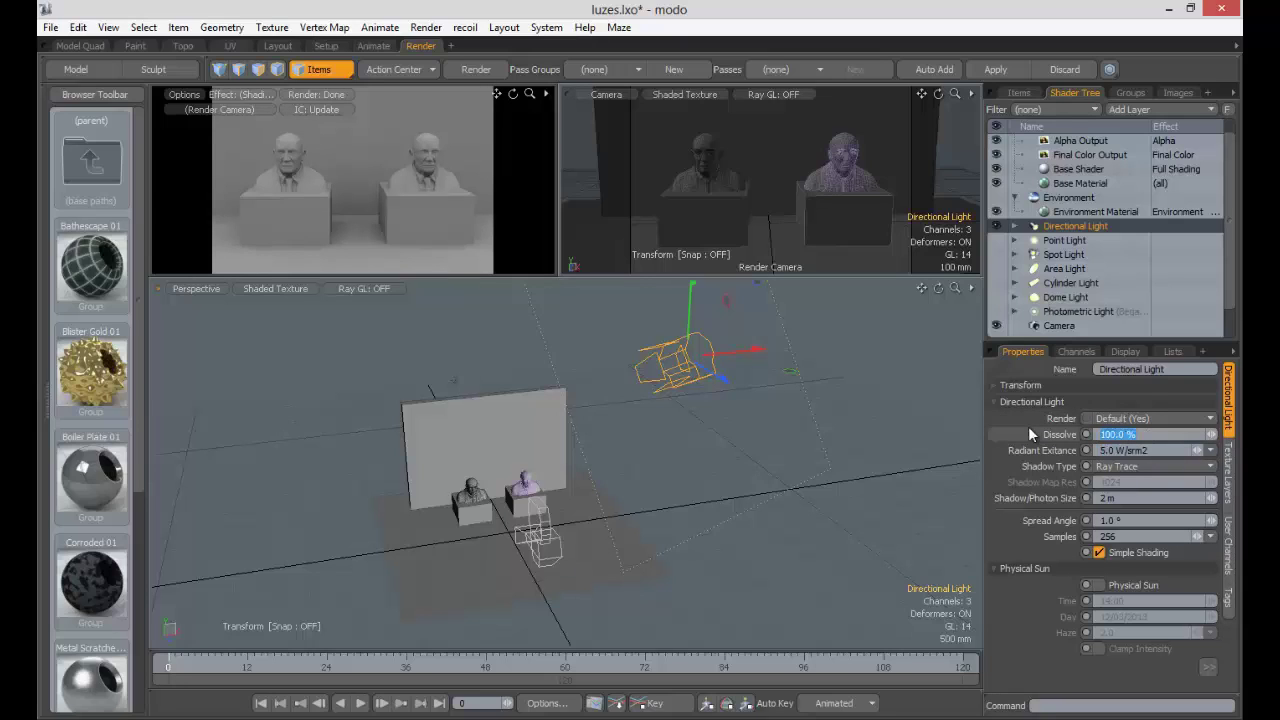
pyautogui.write('10')
pyautogui.press('Tab')
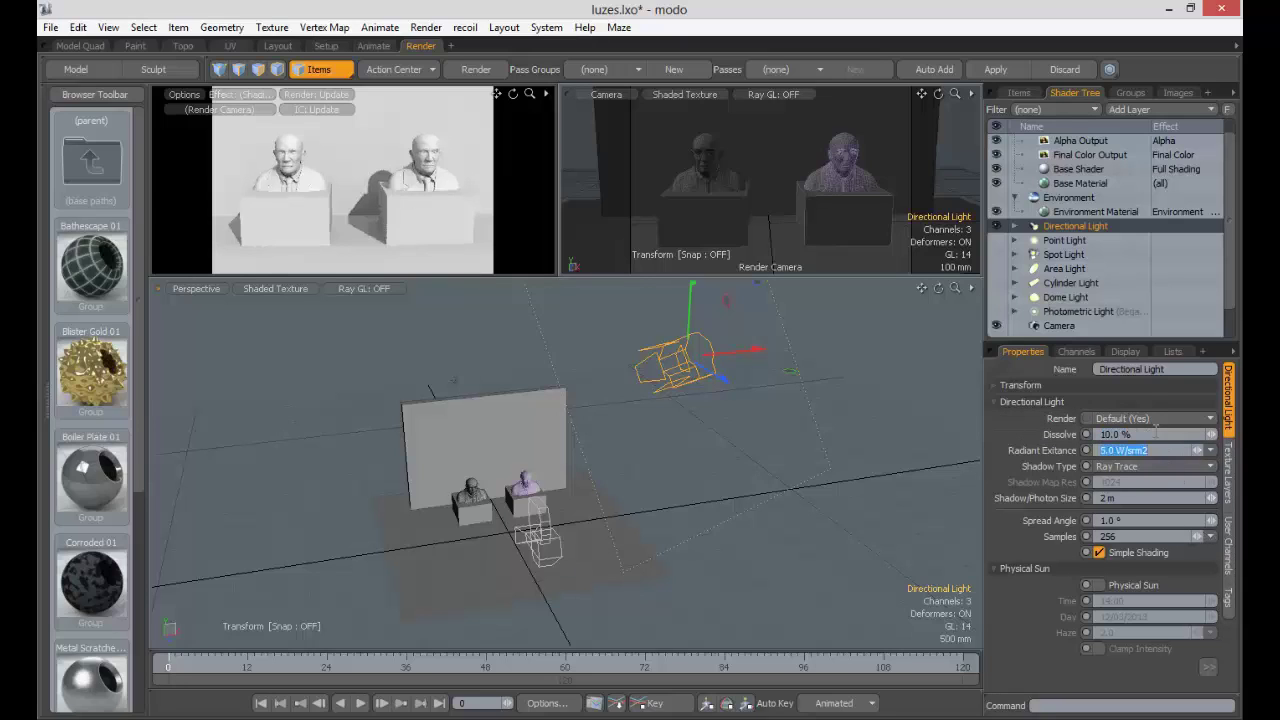
# Step: Set the directional light's Dissolve to 0%
pyautogui.hotkey('shift', 'Tab')
pyautogui.write('0')
pyautogui.press('Tab')
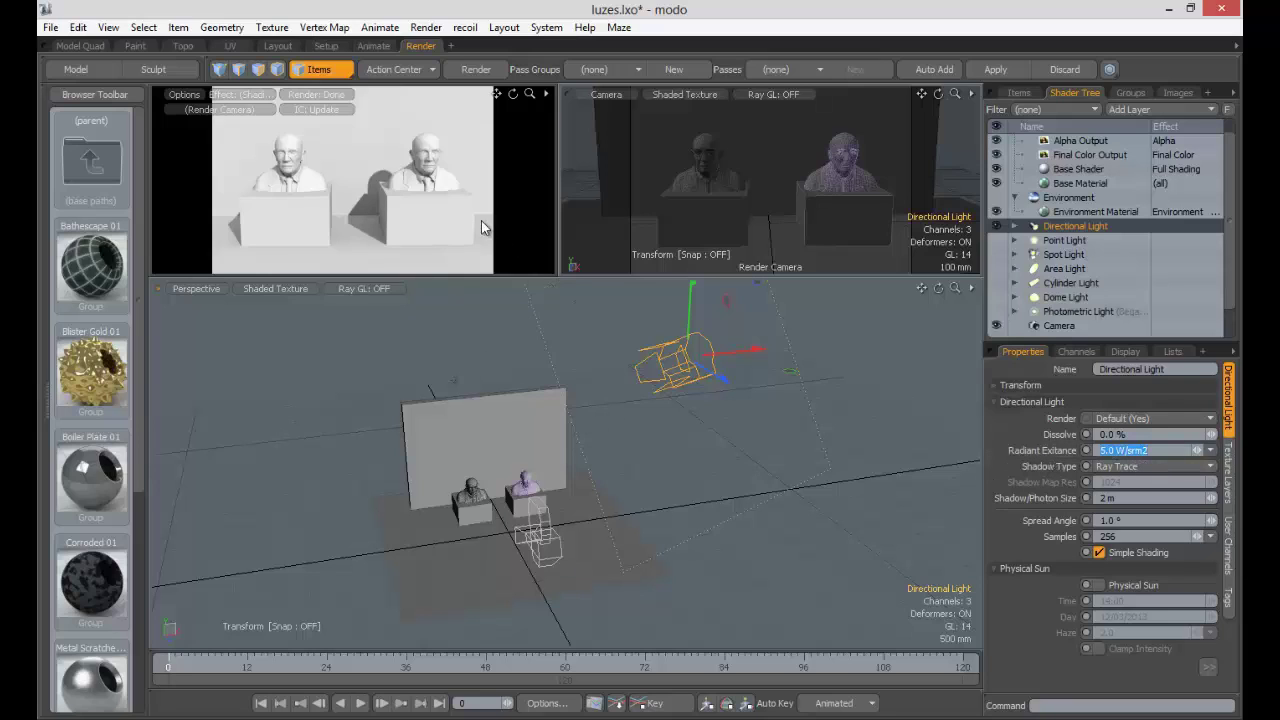
# Step: Enlarge the render preview to inspect the busts under the directional light
pyautogui.click(400, 164)
pyautogui.hotkey('ctrl', 'space')
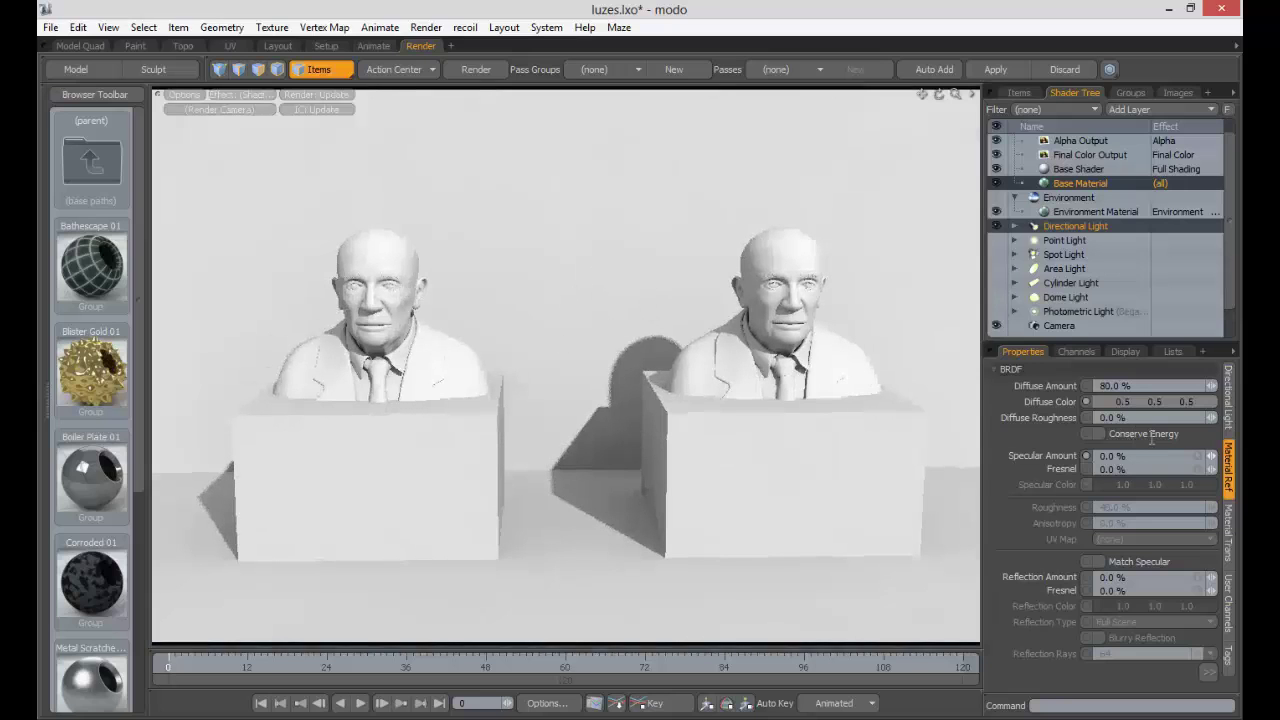
# Step: Set the directional light's Radiant Exitance to 0 W/srm2 and after that to 1 W/srm2 to compare the lighting
pyautogui.click(1069, 225)
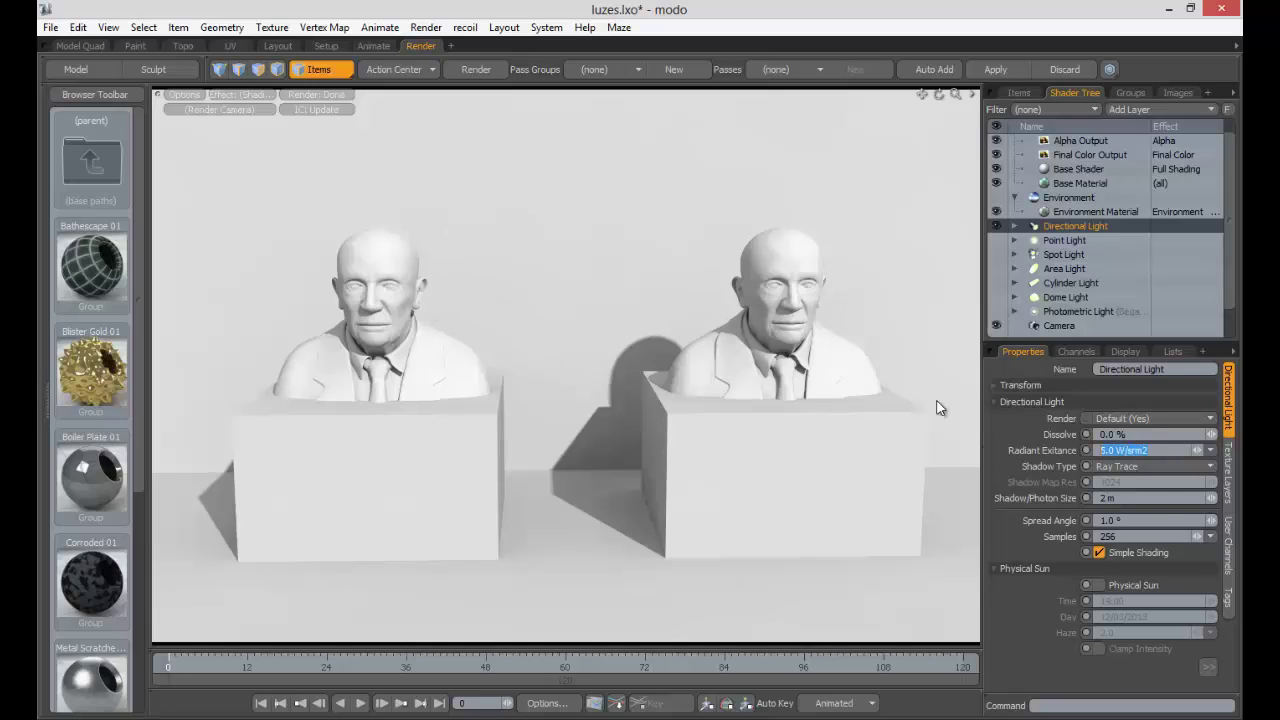
pyautogui.write('0')
pyautogui.press('Tab')
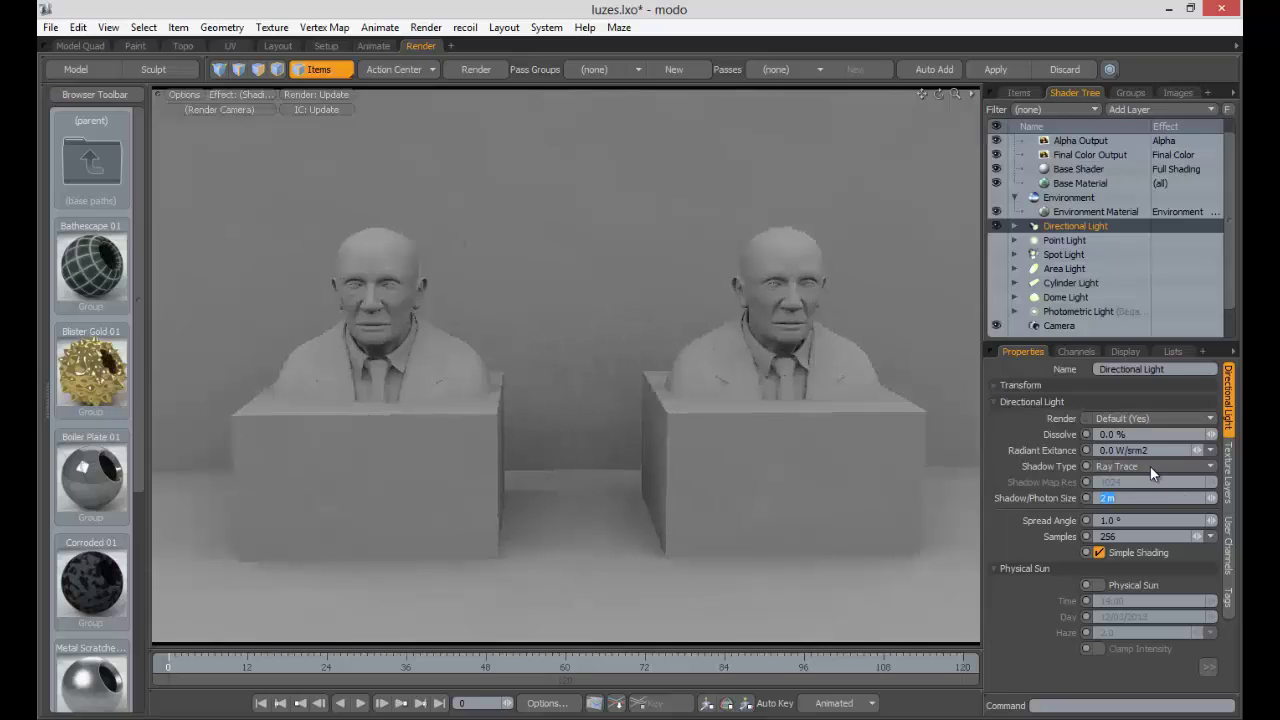
pyautogui.click(1120, 450)
pyautogui.write('1')
pyautogui.press('Tab')
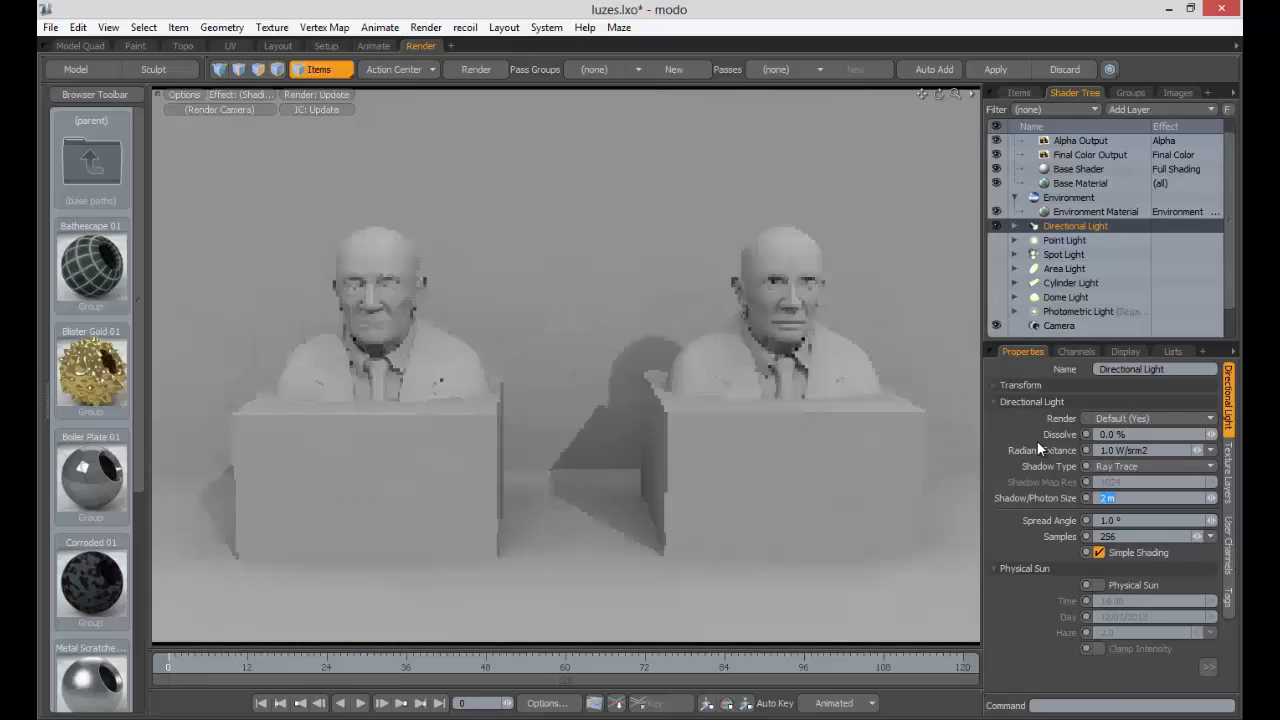
# Step: Raise the directional light's Radiant Exitance to 2 W/srm2 and finally to 3 W/srm2
pyautogui.click(1166, 450)
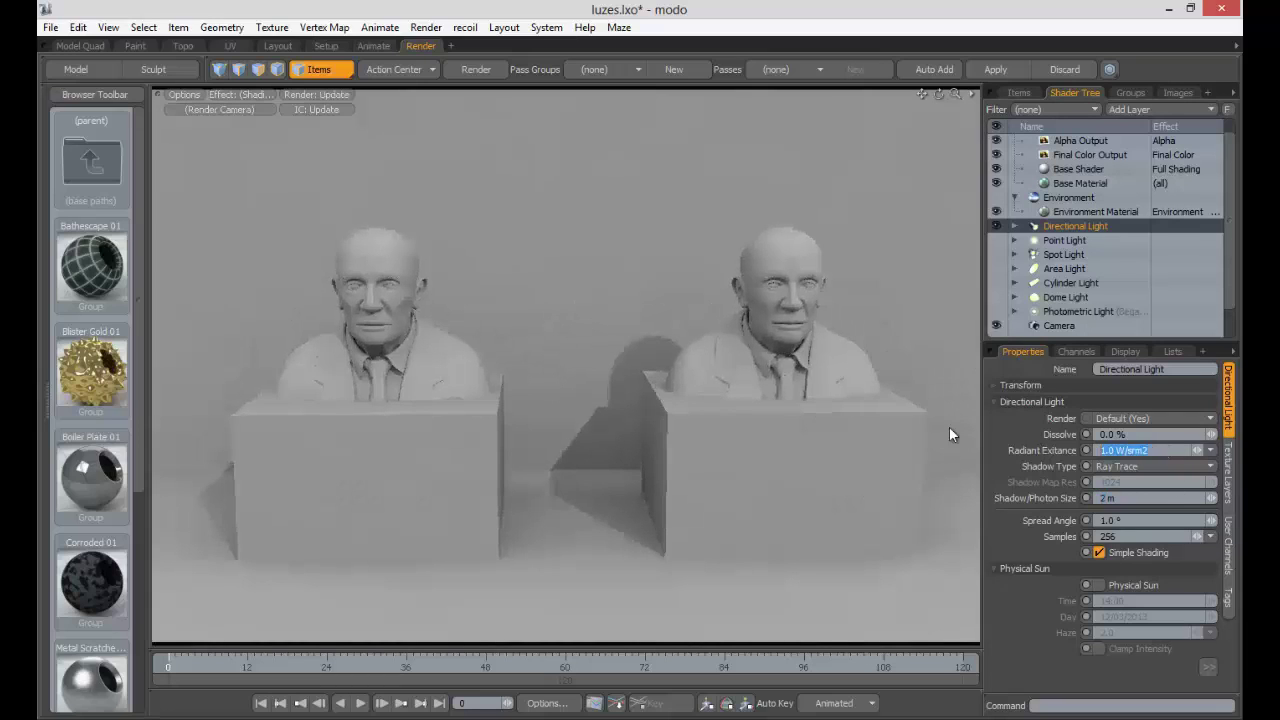
pyautogui.write('2')
pyautogui.press('Tab')
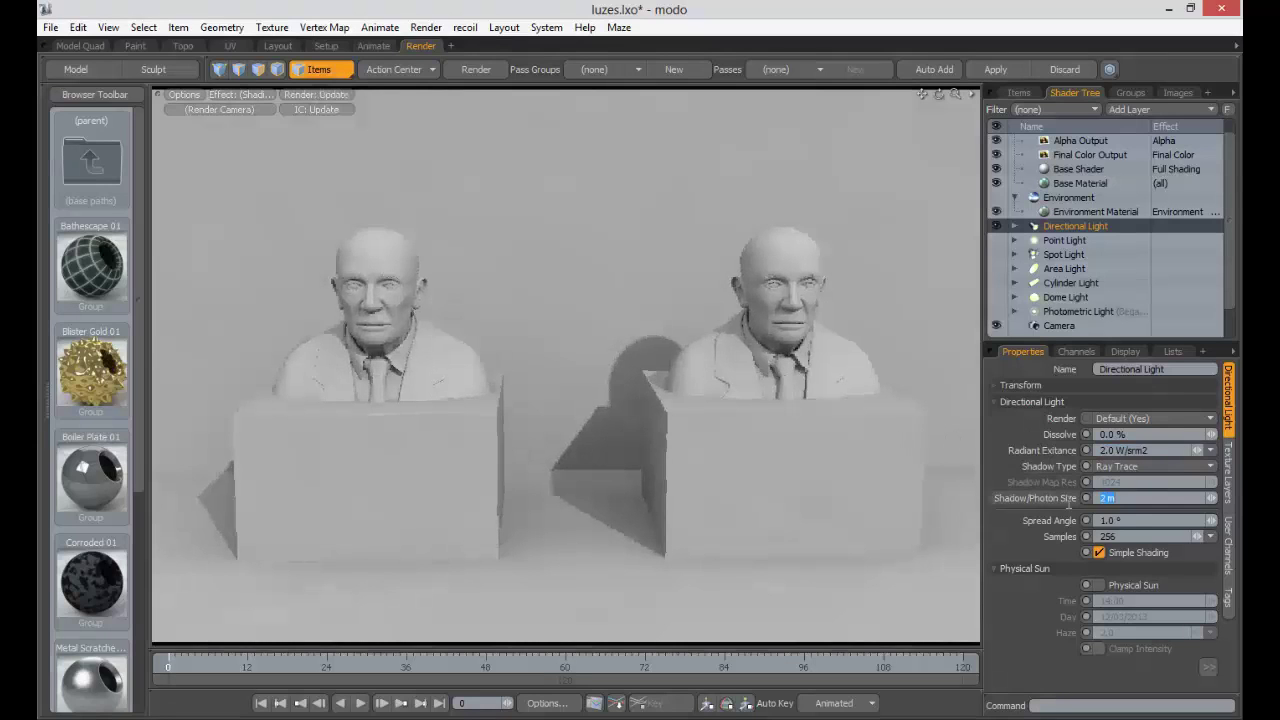
pyautogui.click(1166, 450)
pyautogui.write('3')
pyautogui.press('Tab')
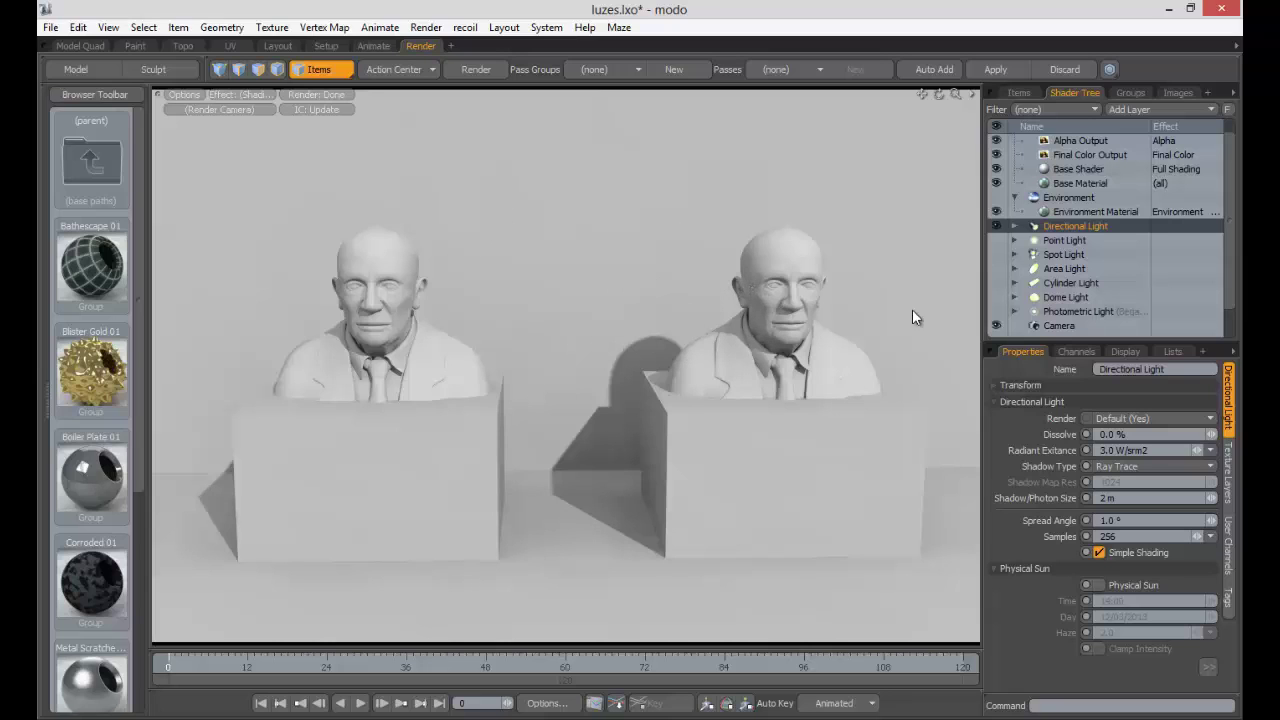
# Step: Switch the directional light's Shadow Type to None and back to Ray Trace
pyautogui.moveTo(1080, 183); pyautogui.dragTo(1070, 235)
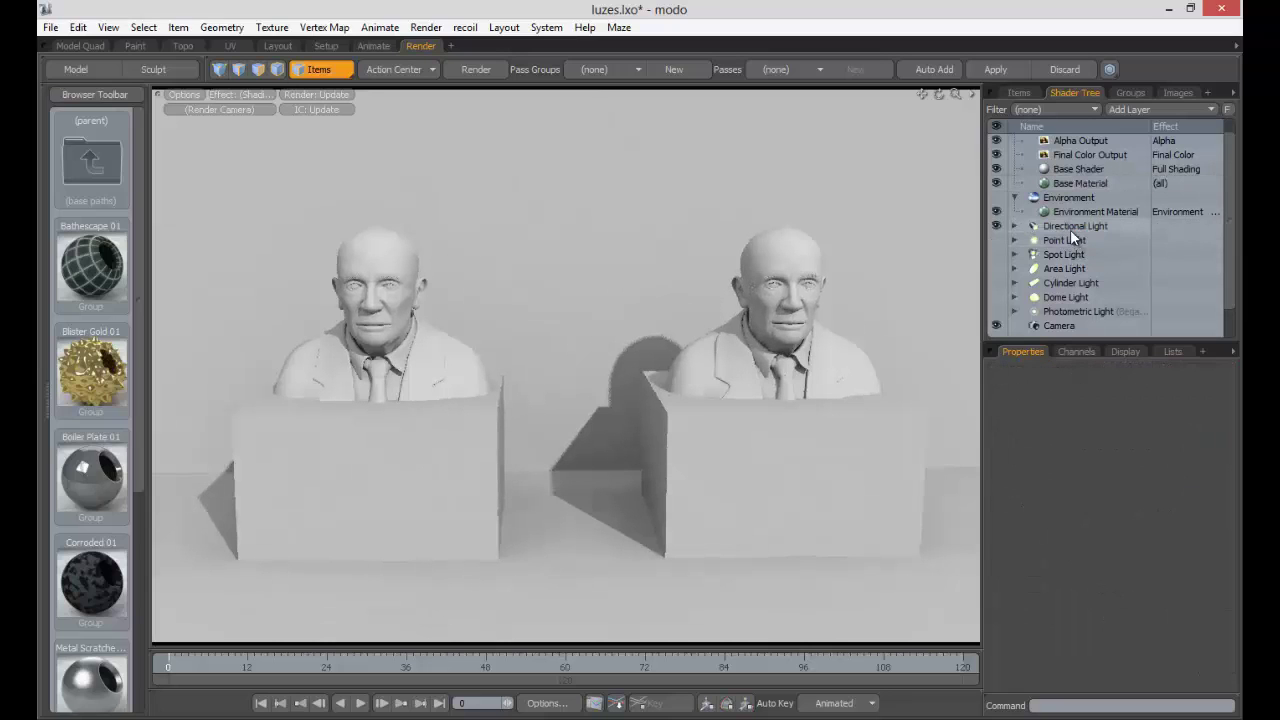
pyautogui.click(1075, 226)
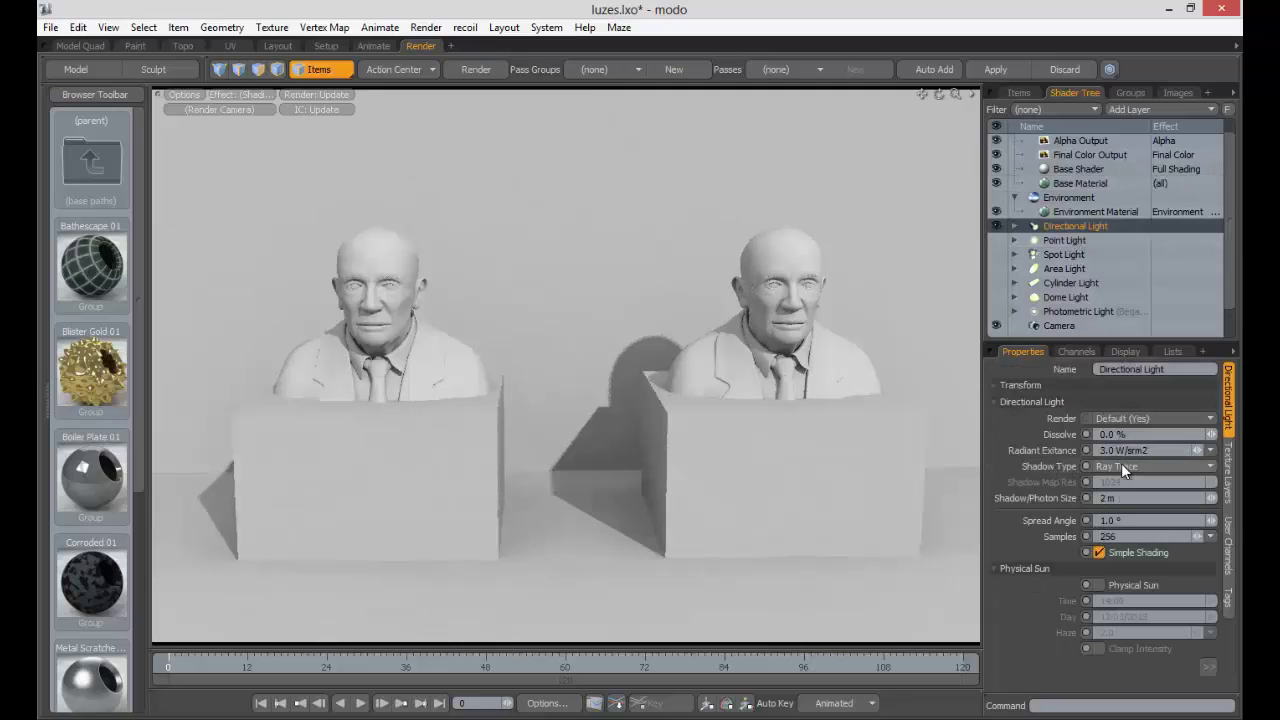
pyautogui.click(1115, 465)
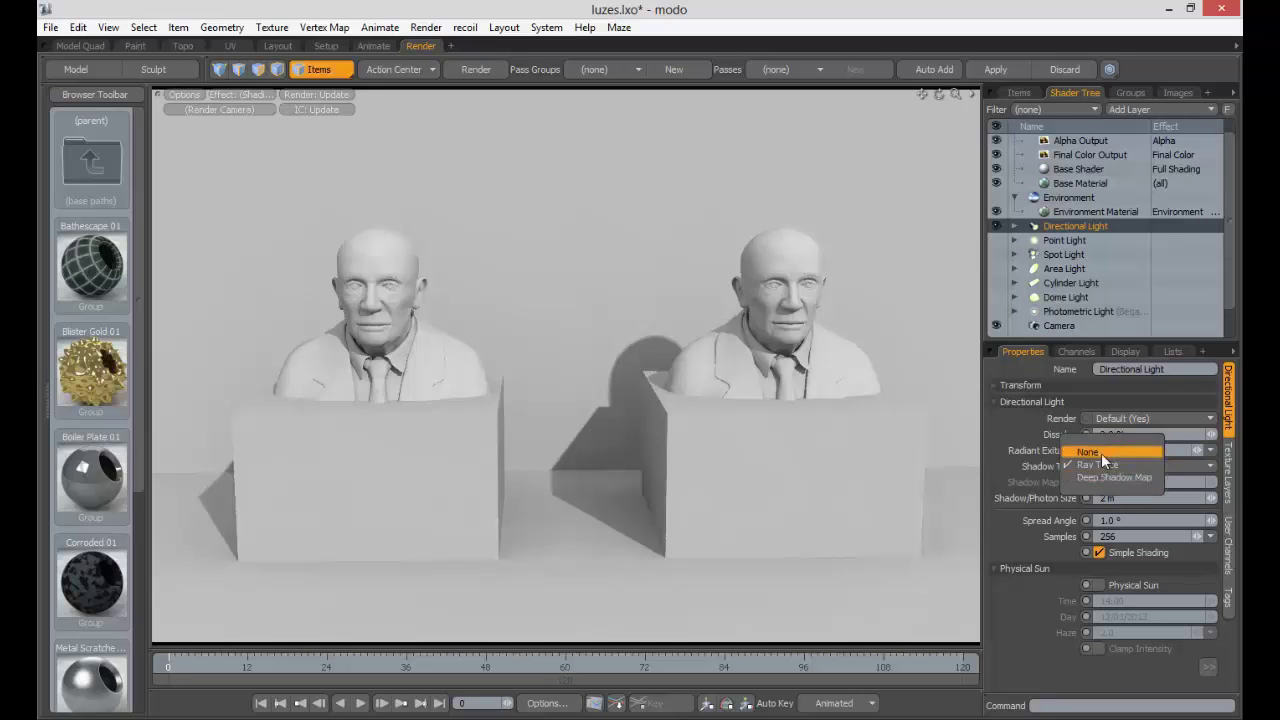
pyautogui.click(1090, 452)
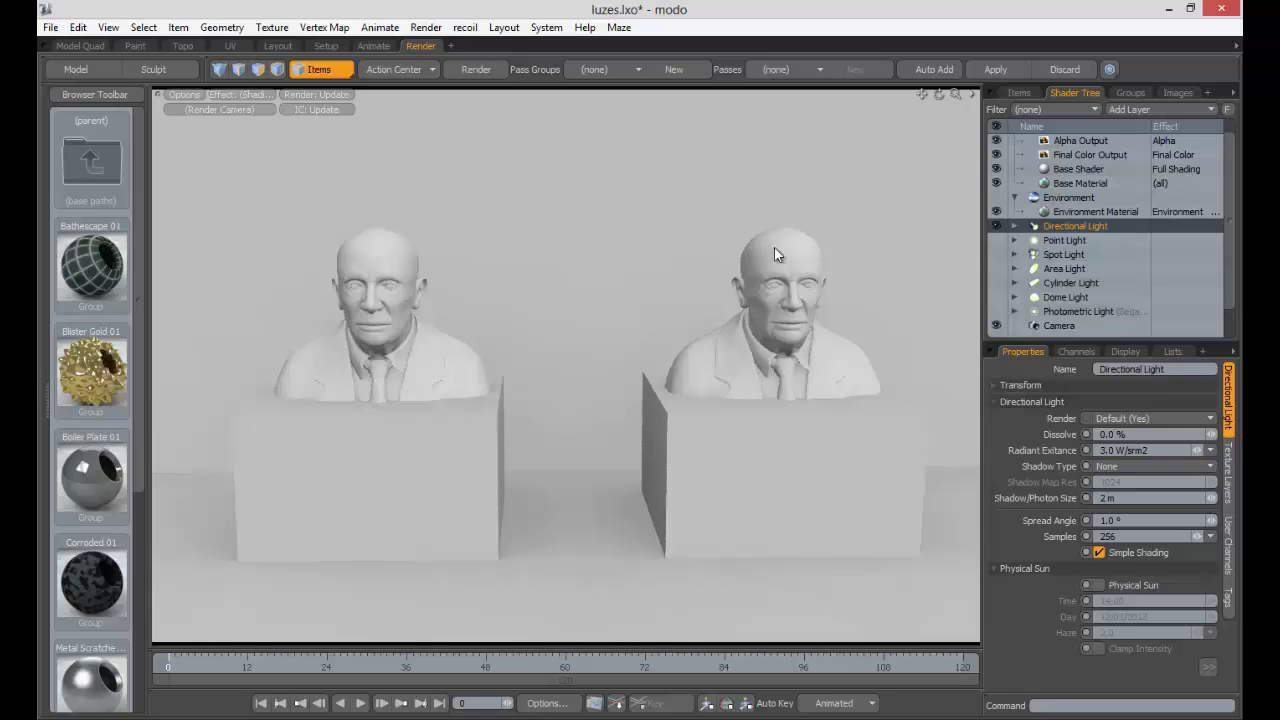
pyautogui.click(1118, 465)
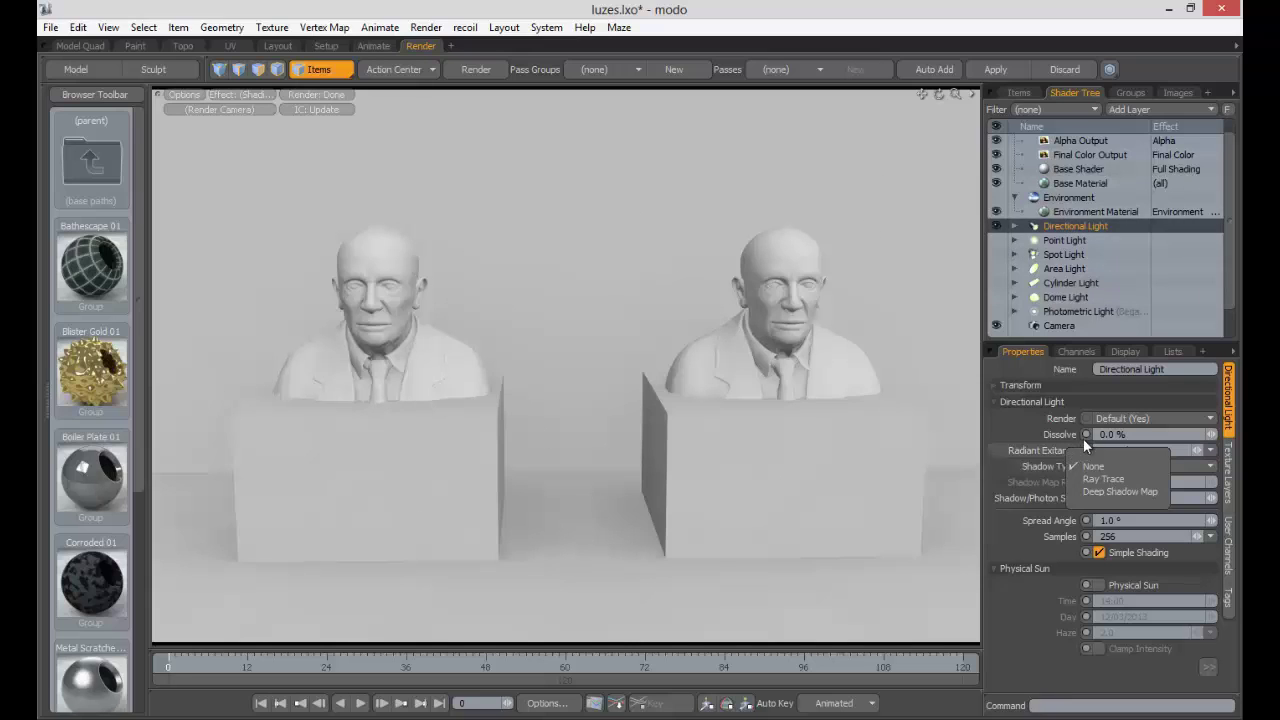
pyautogui.click(1108, 479)
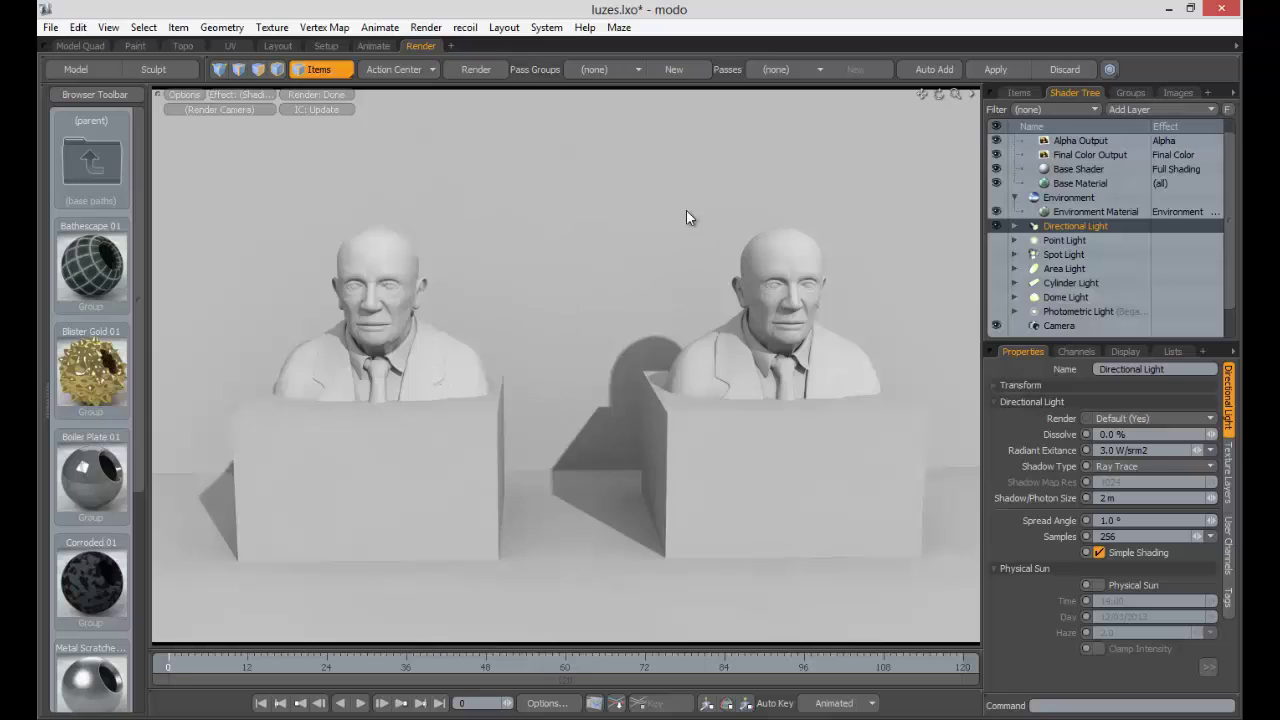
# Step: Alternate the directional light's Shadow Type between Deep Shadow Map and Ray Trace, ending on Deep Shadow Map
pyautogui.click(1134, 472)
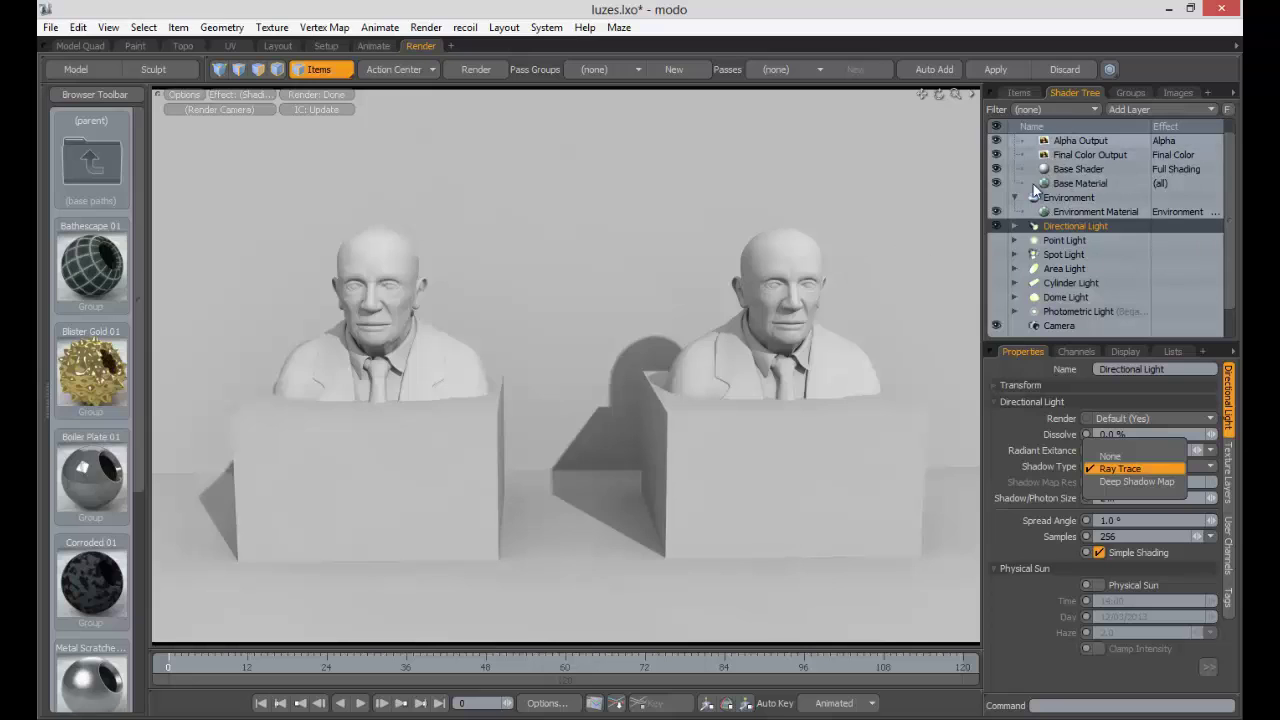
pyautogui.click(1125, 481)
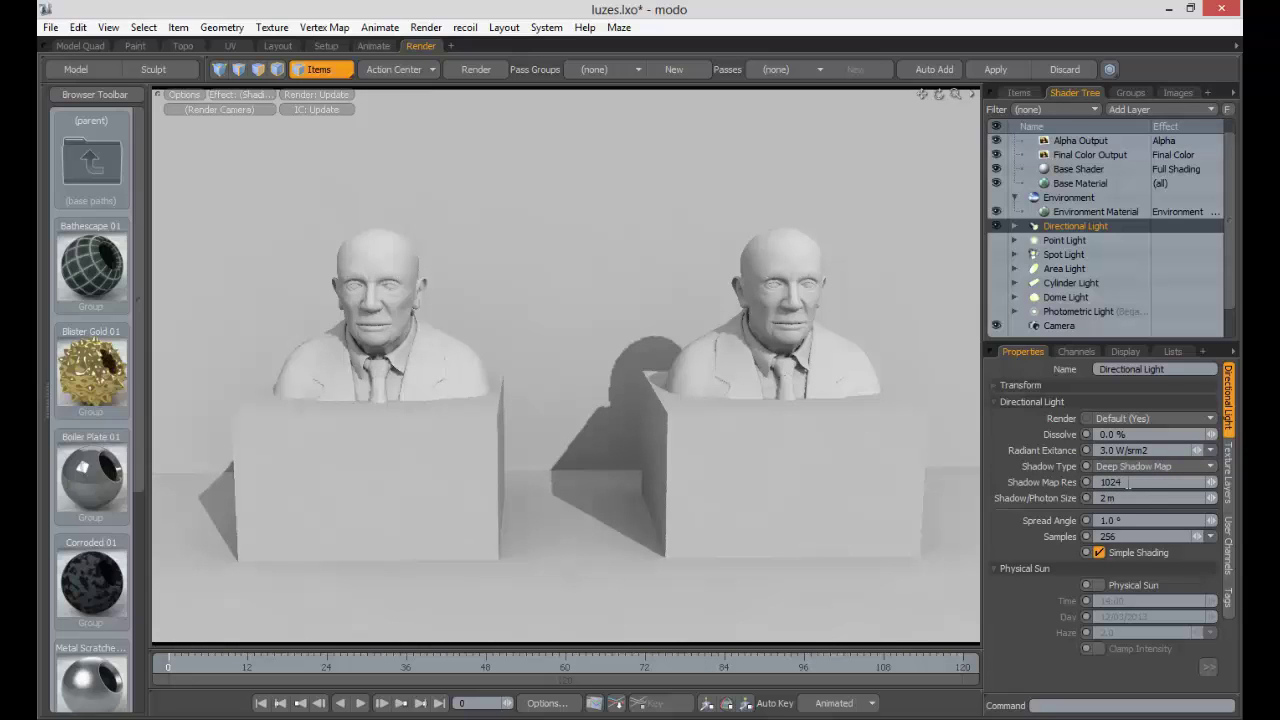
pyautogui.click(1135, 467)
pyautogui.click(1128, 478)
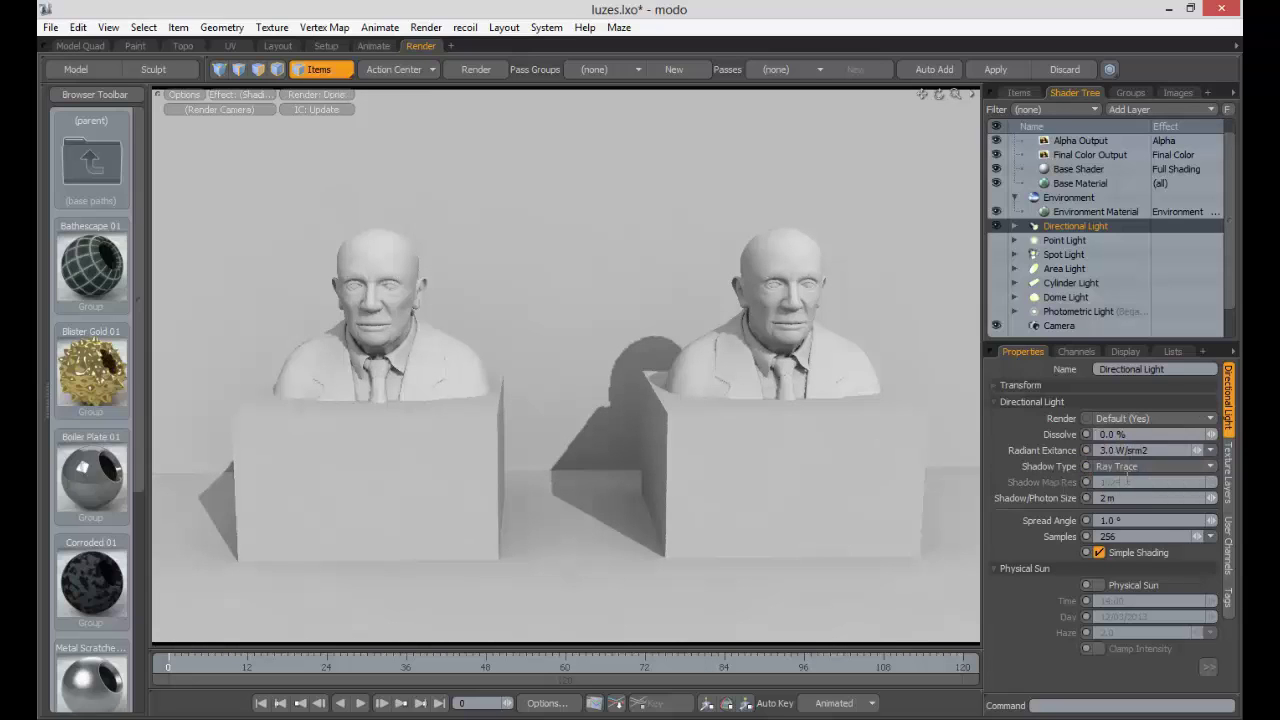
pyautogui.click(1133, 467)
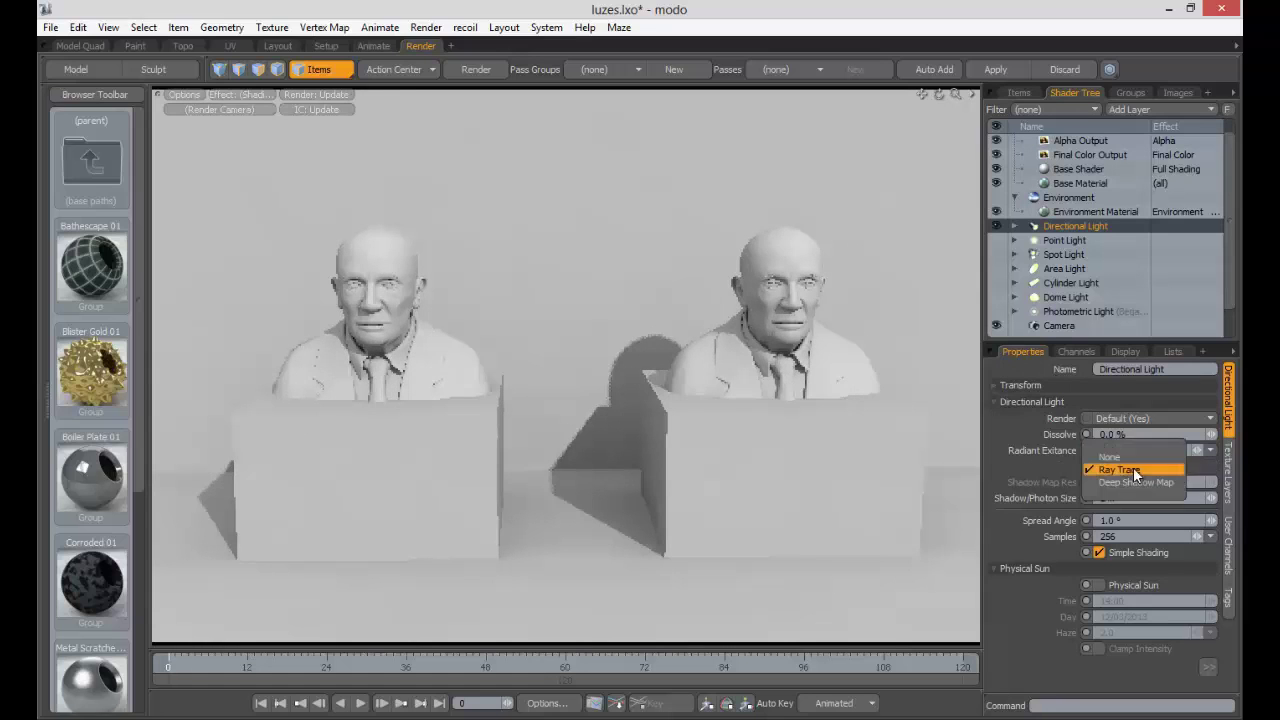
pyautogui.click(1119, 478)
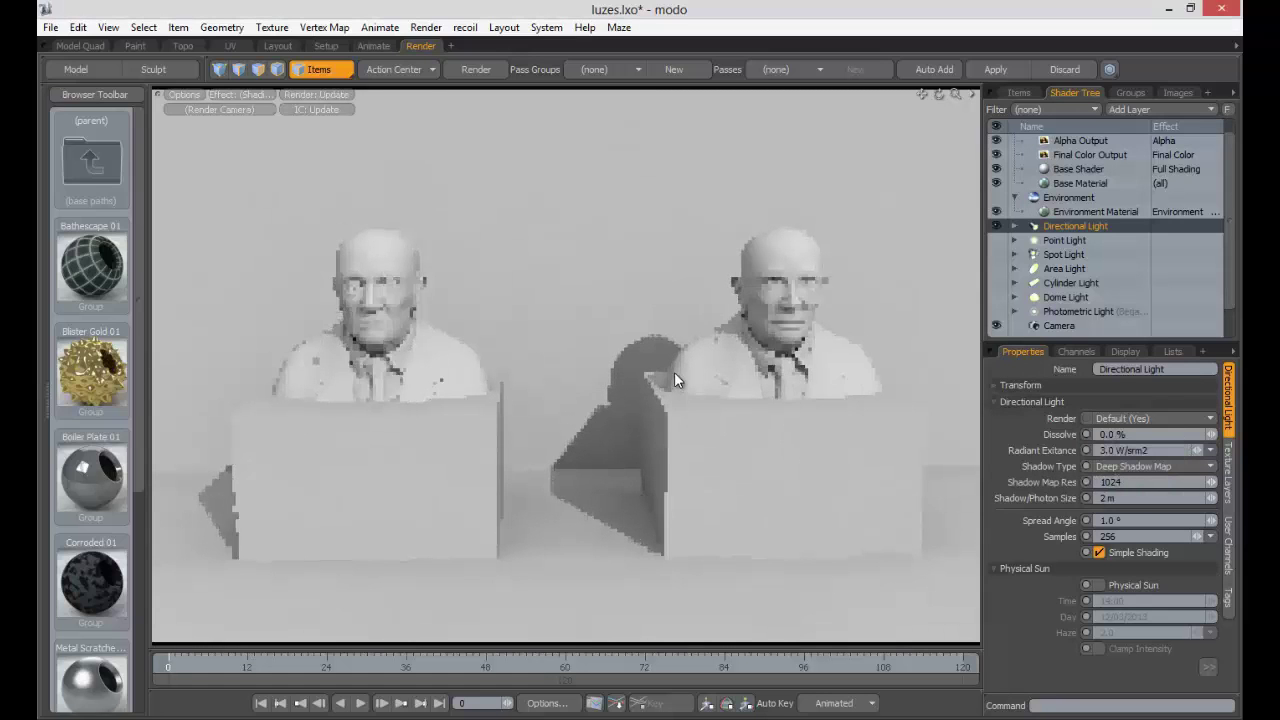
# Step: Set the directional light's Shadow Map Res to 128
pyautogui.click(1150, 482)
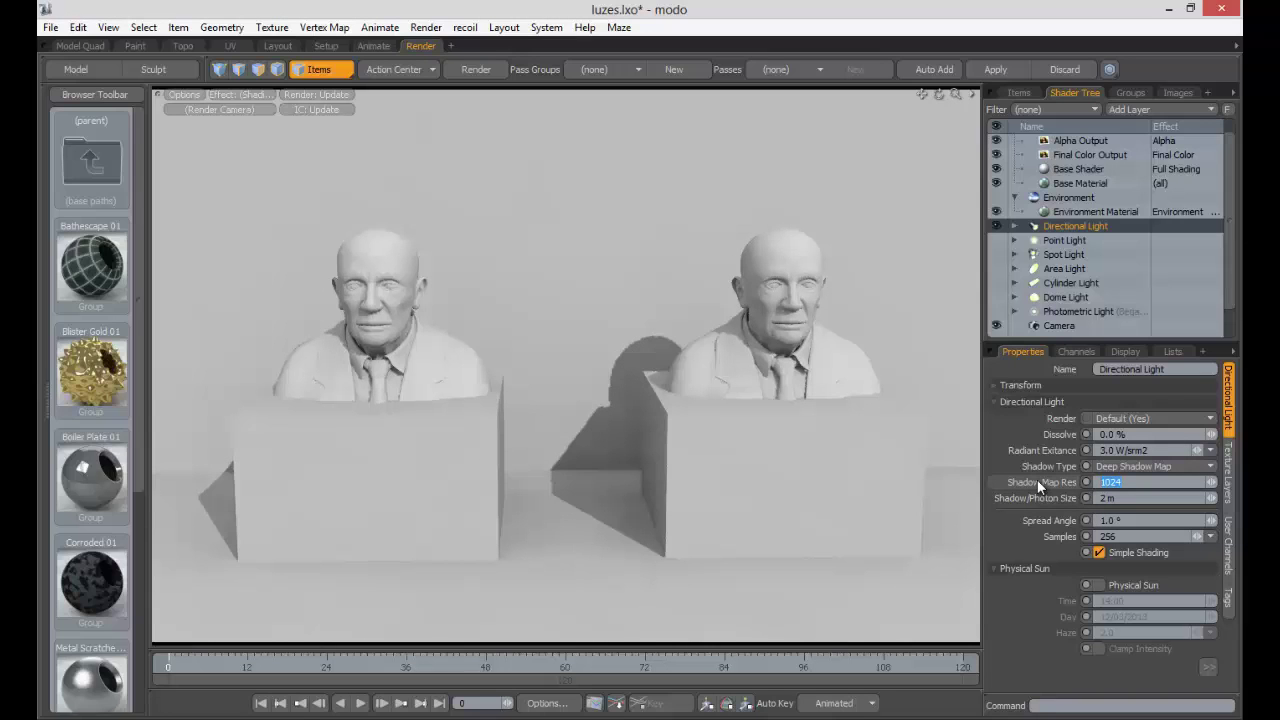
pyautogui.write('128')
pyautogui.press('Tab')
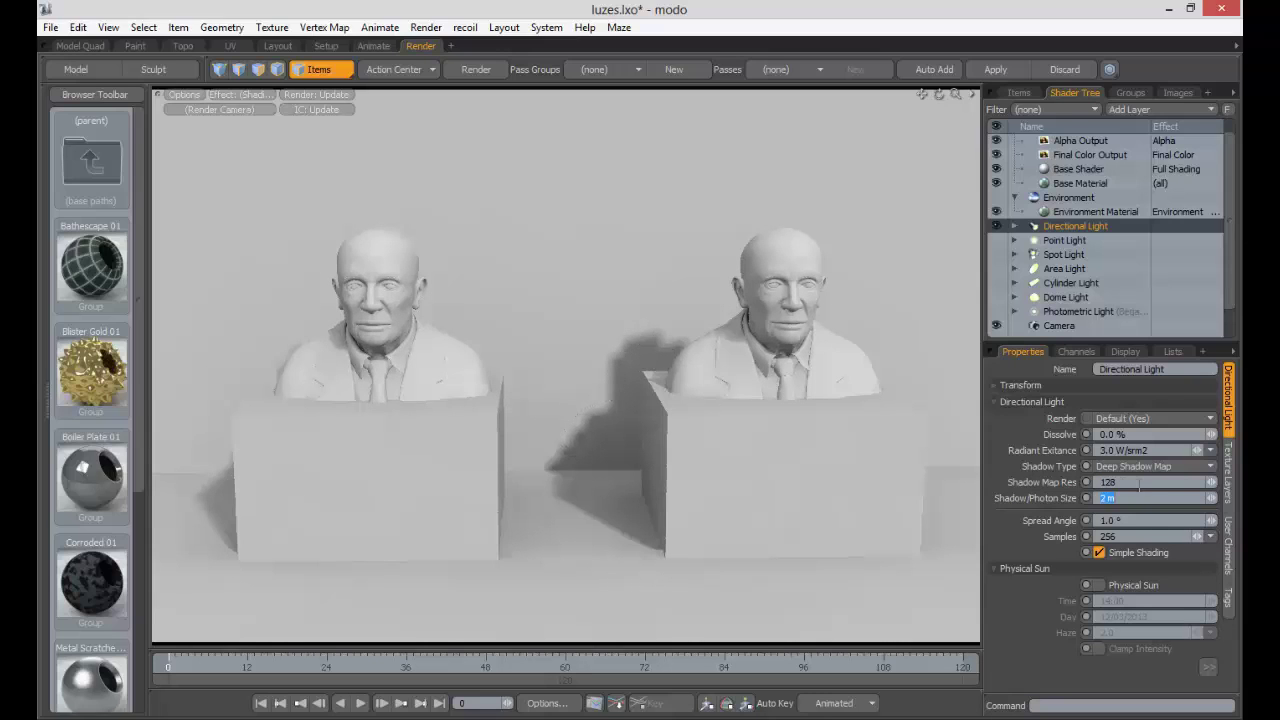
# Step: Set the Shadow Map Res to 1024 and return the directional light's Shadow Type to Ray Trace
pyautogui.click(1138, 484)
pyautogui.write('1024')
pyautogui.press('Tab')
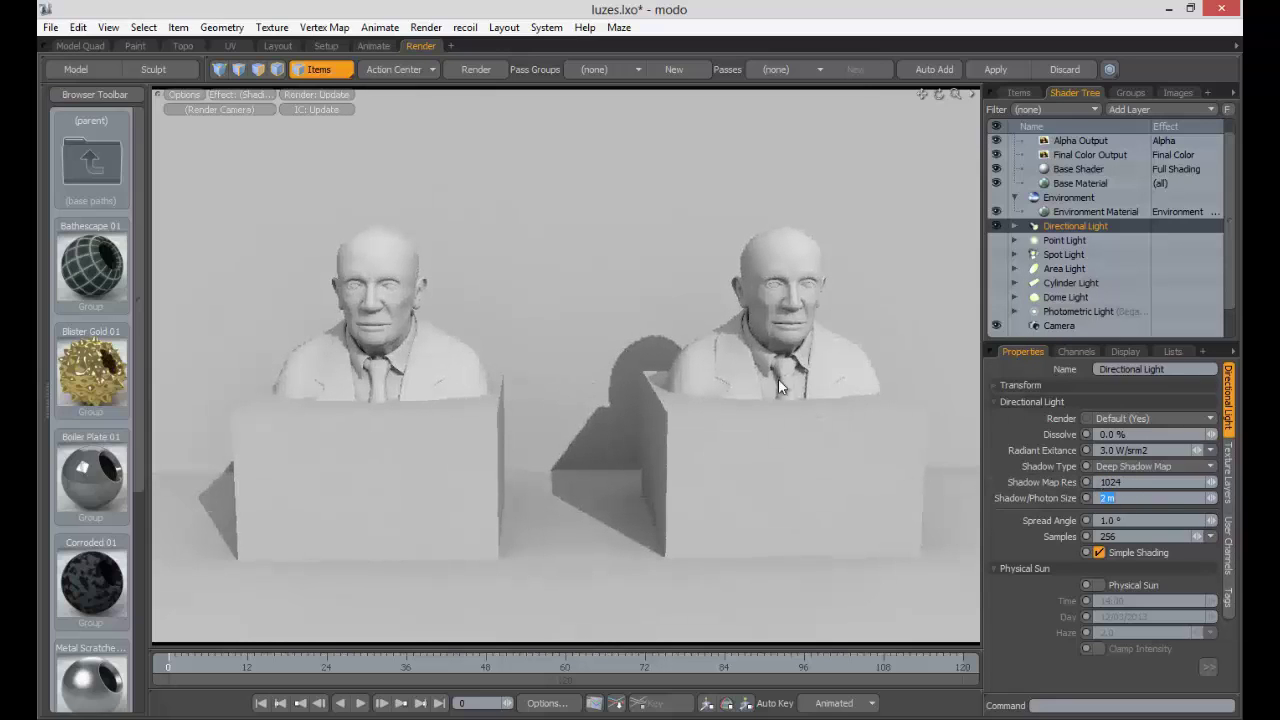
pyautogui.click(1123, 466)
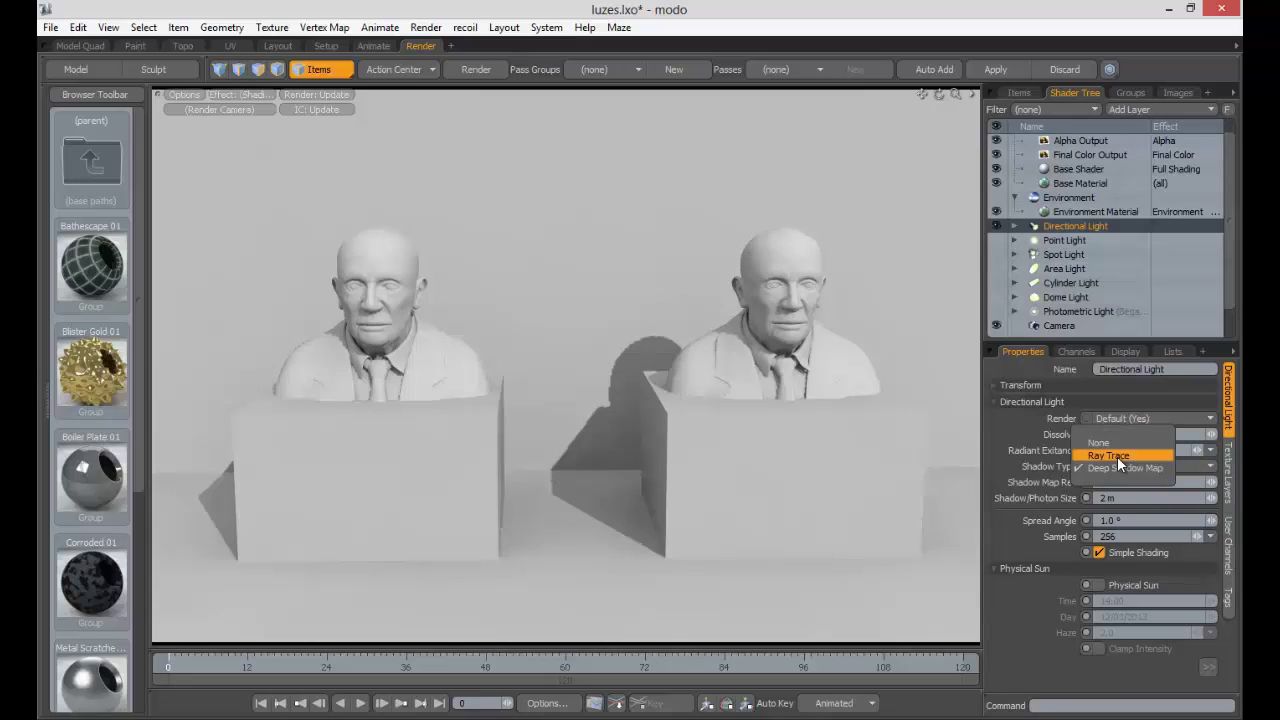
pyautogui.click(1117, 456)
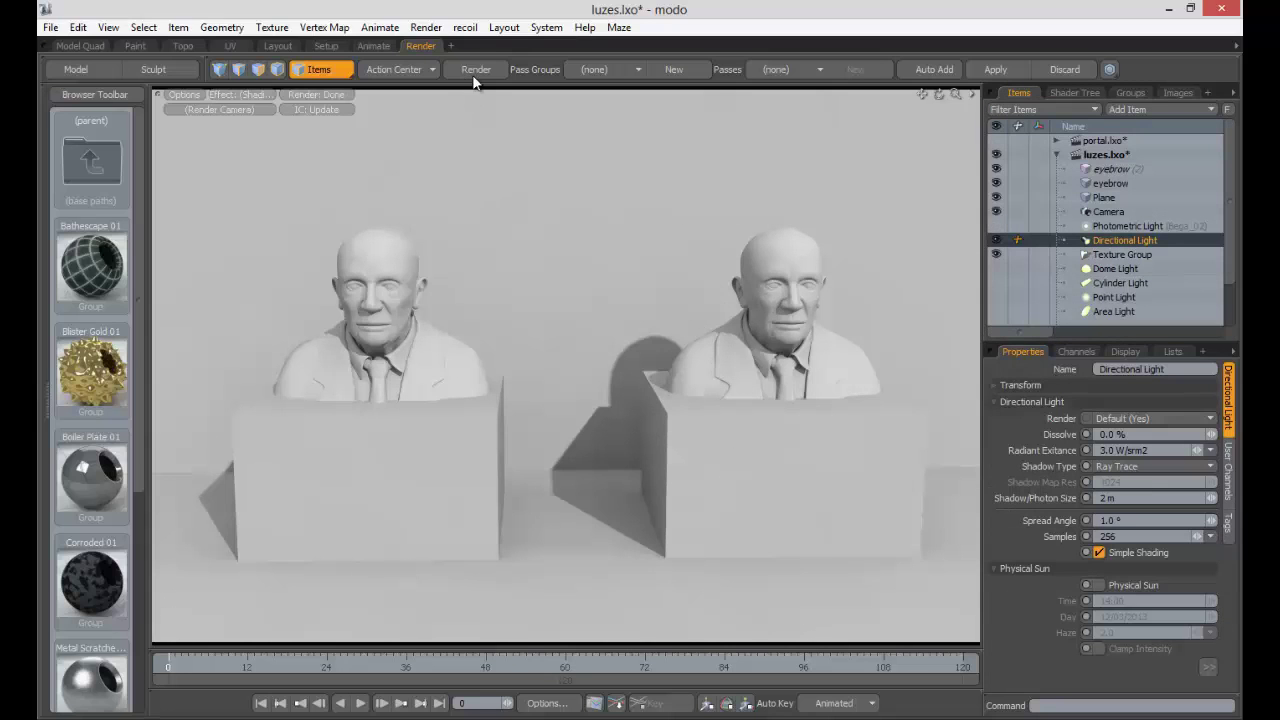
# Step: Open the Render window, view the stored render of the transparent pink flower, and close the window
pyautogui.click(548, 30)
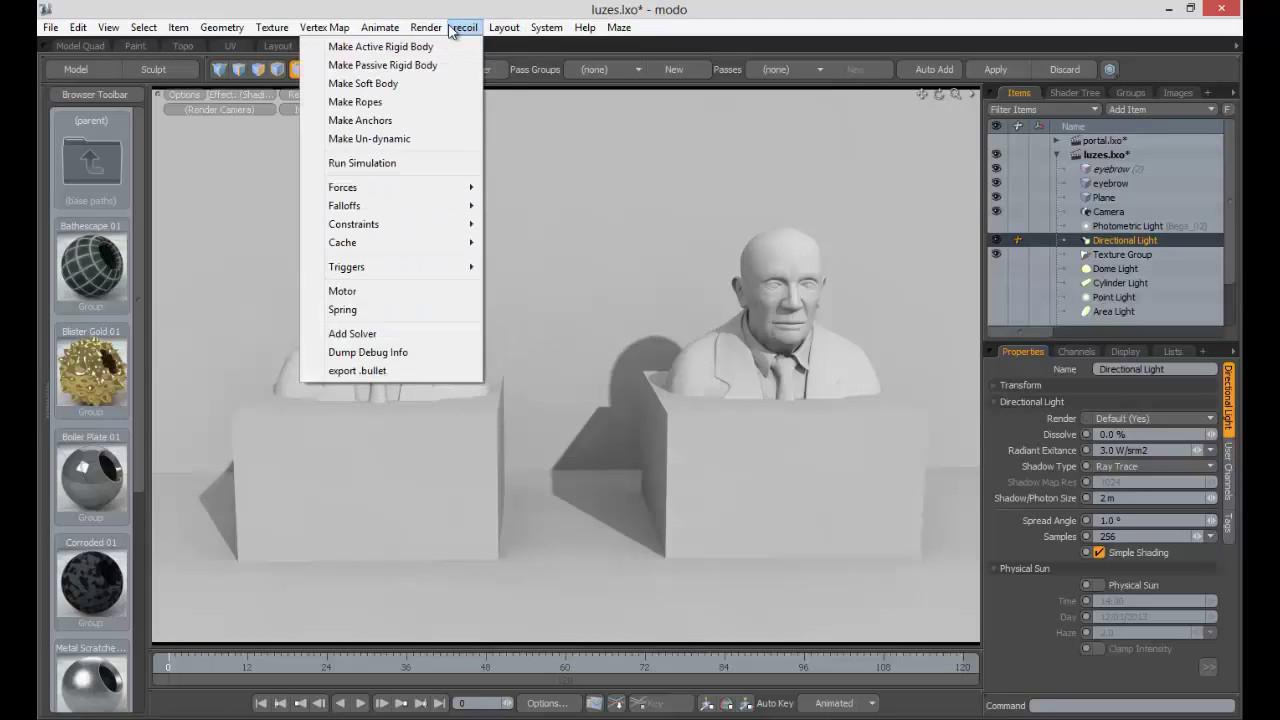
pyautogui.click(455, 28)
pyautogui.click(460, 28)
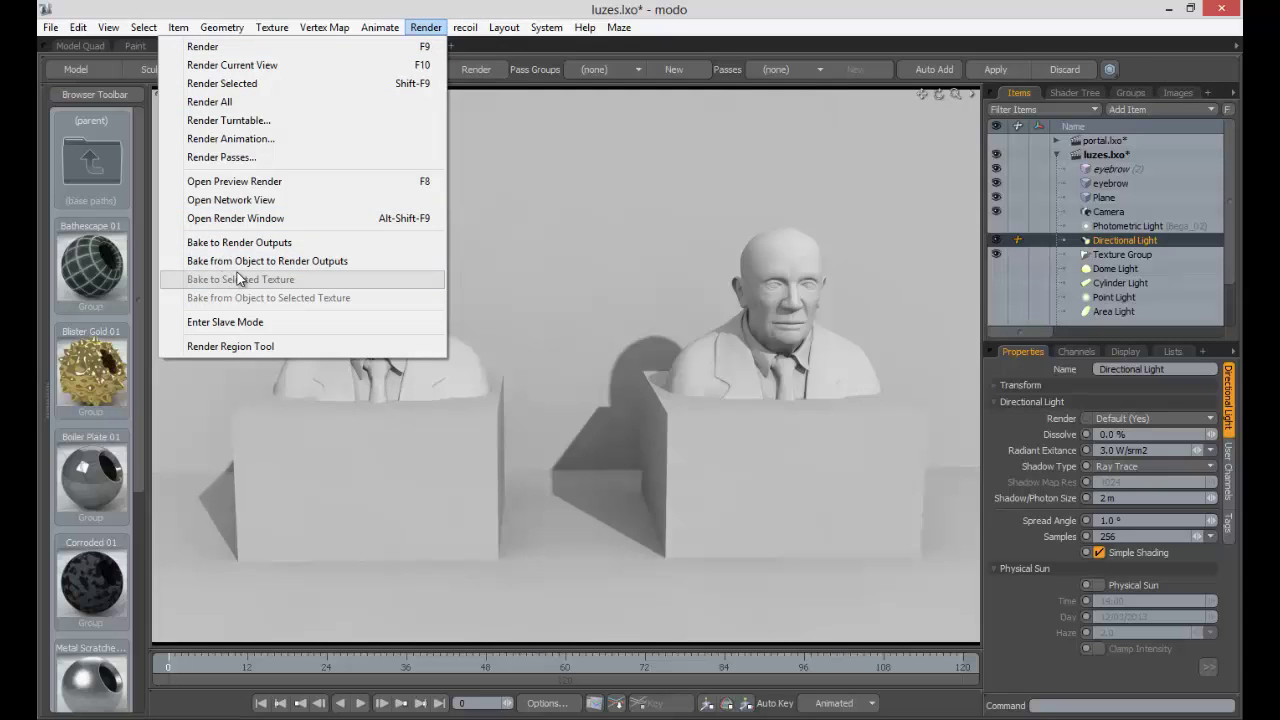
pyautogui.click(231, 220)
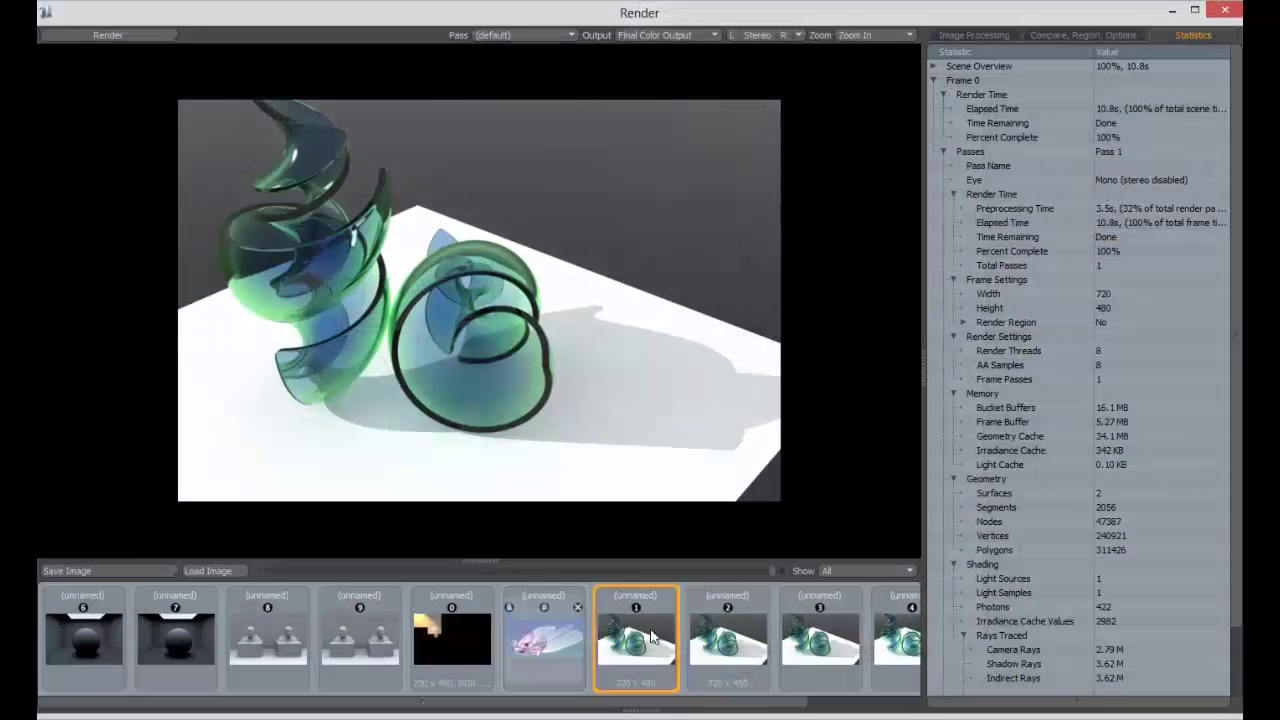
pyautogui.click(535, 646)
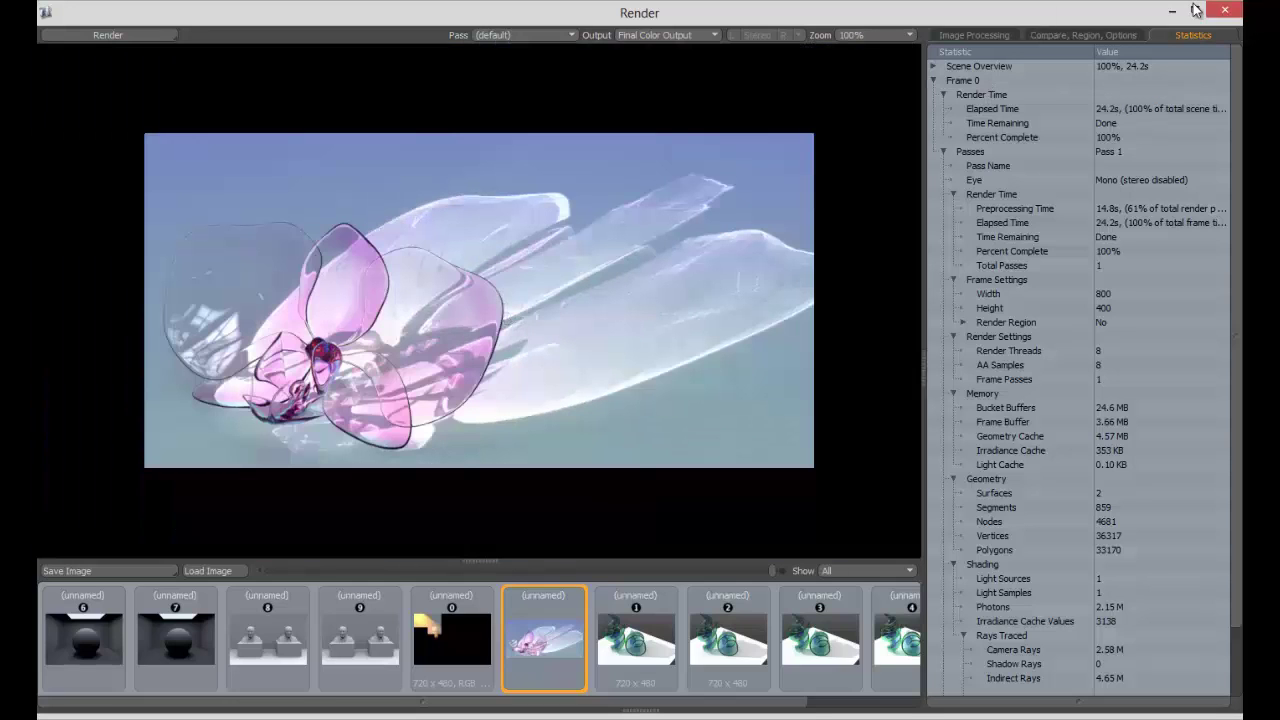
pyautogui.click(1221, 11)
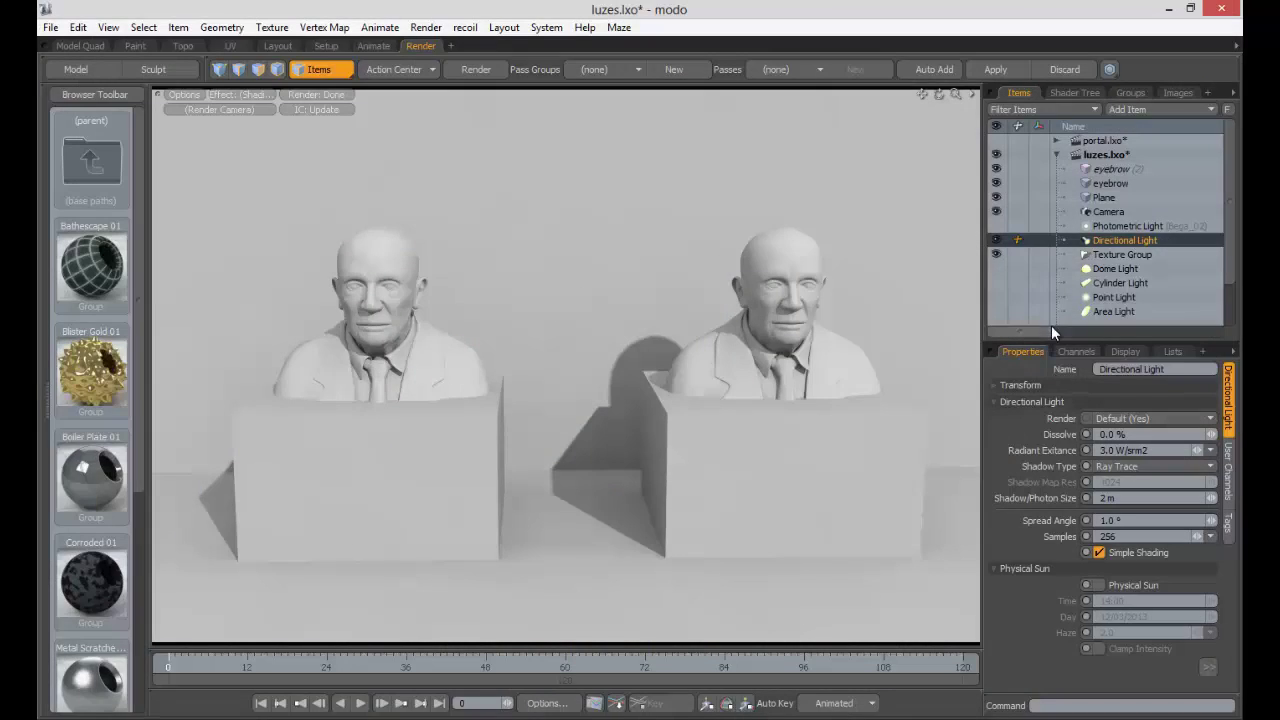
# Step: Toggle Direct Caustics on and off in the Render item's Global Illumination settings
pyautogui.click(1073, 95)
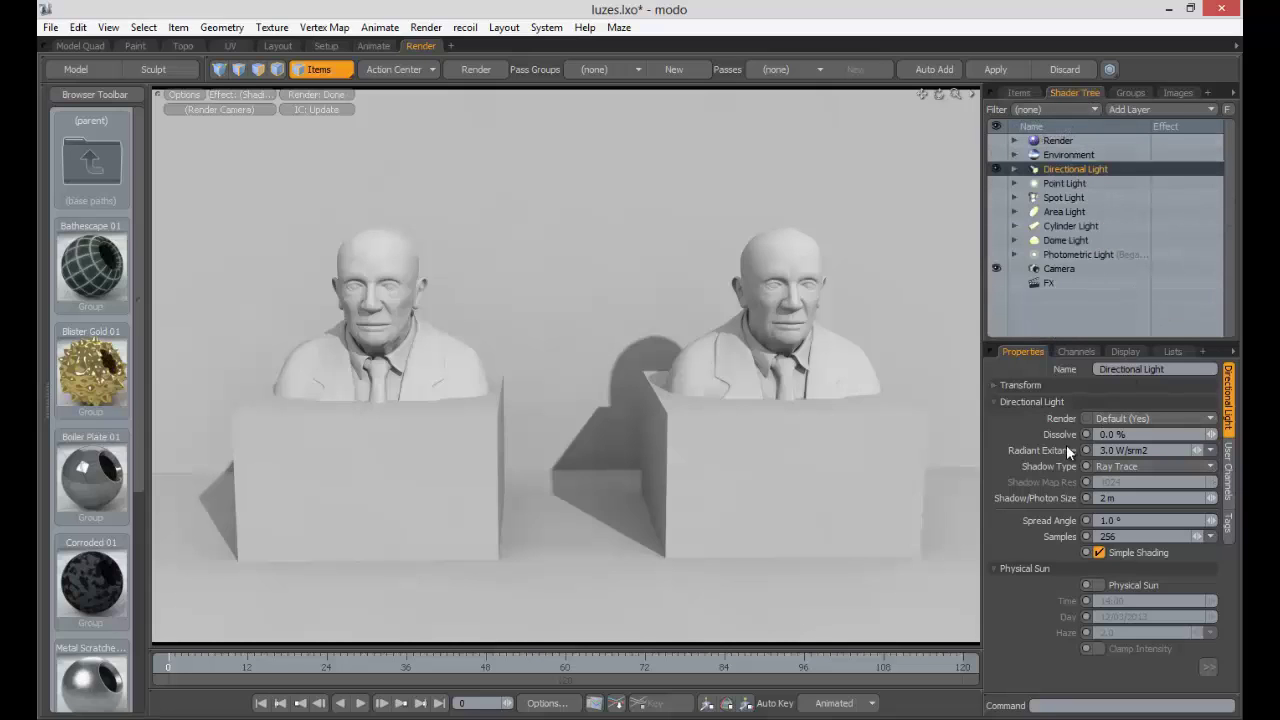
pyautogui.click(1055, 140)
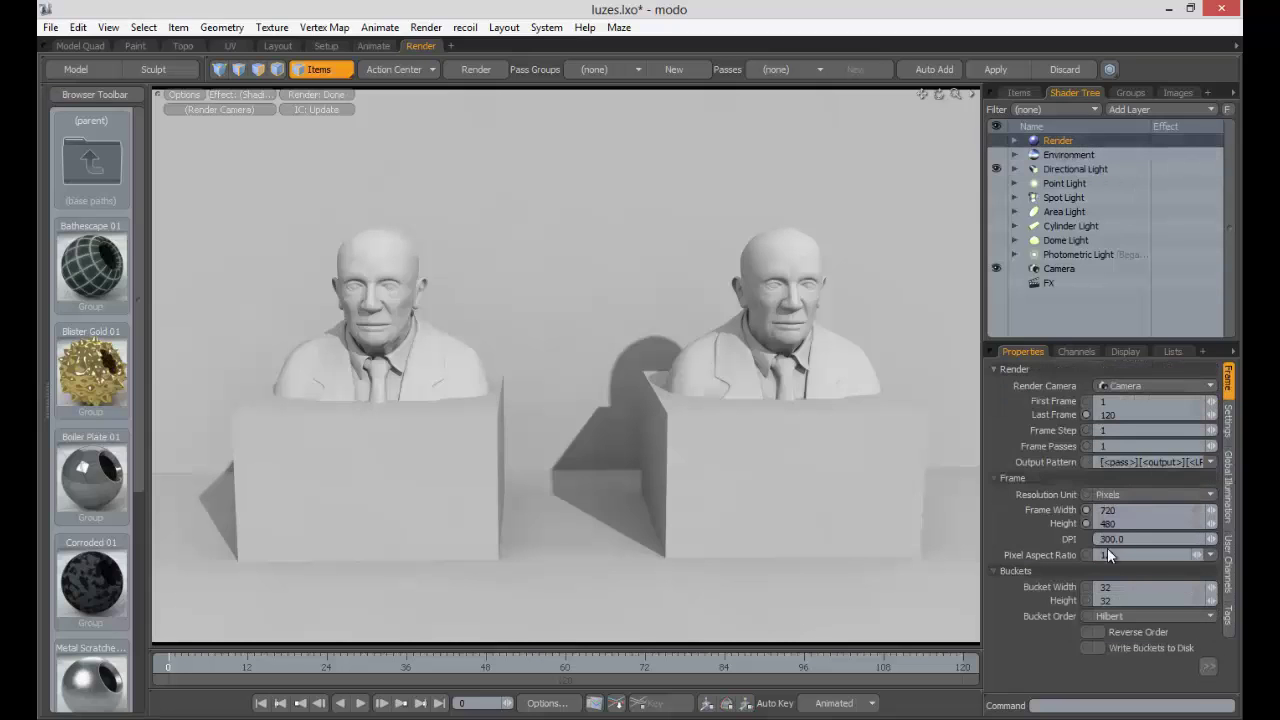
pyautogui.click(1229, 478)
pyautogui.click(1208, 666)
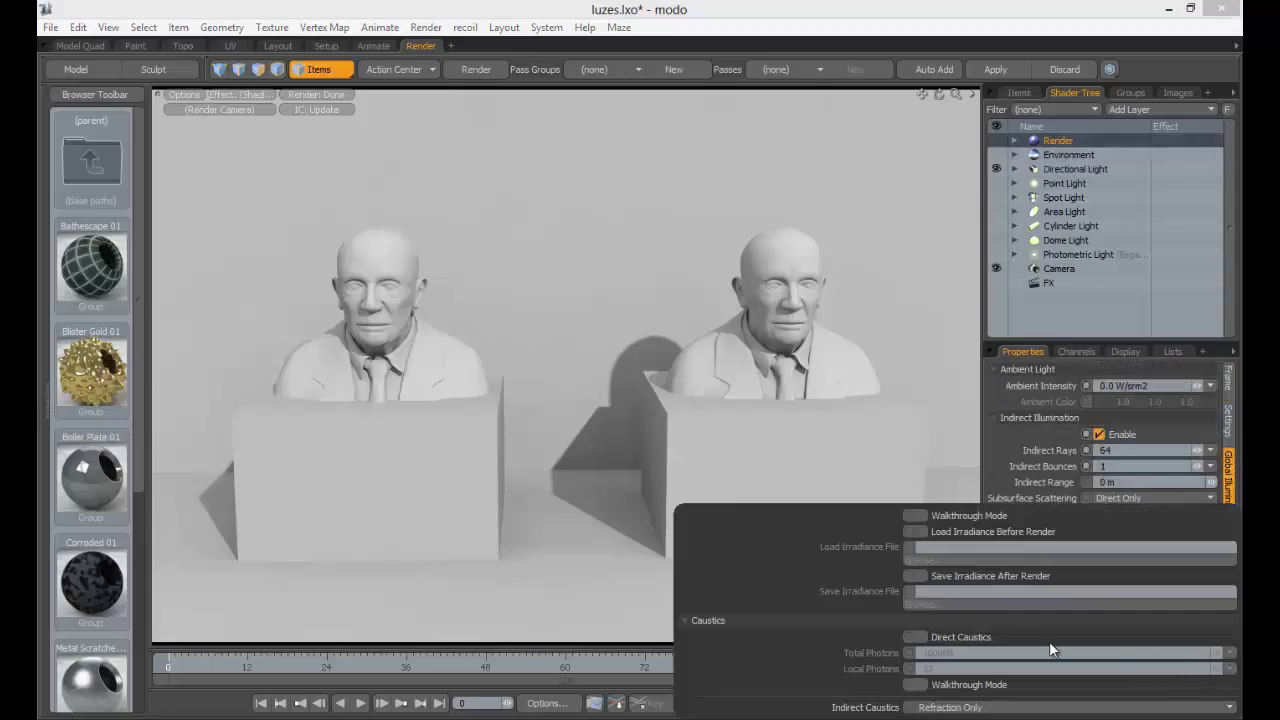
pyautogui.click(911, 636)
pyautogui.click(936, 636)
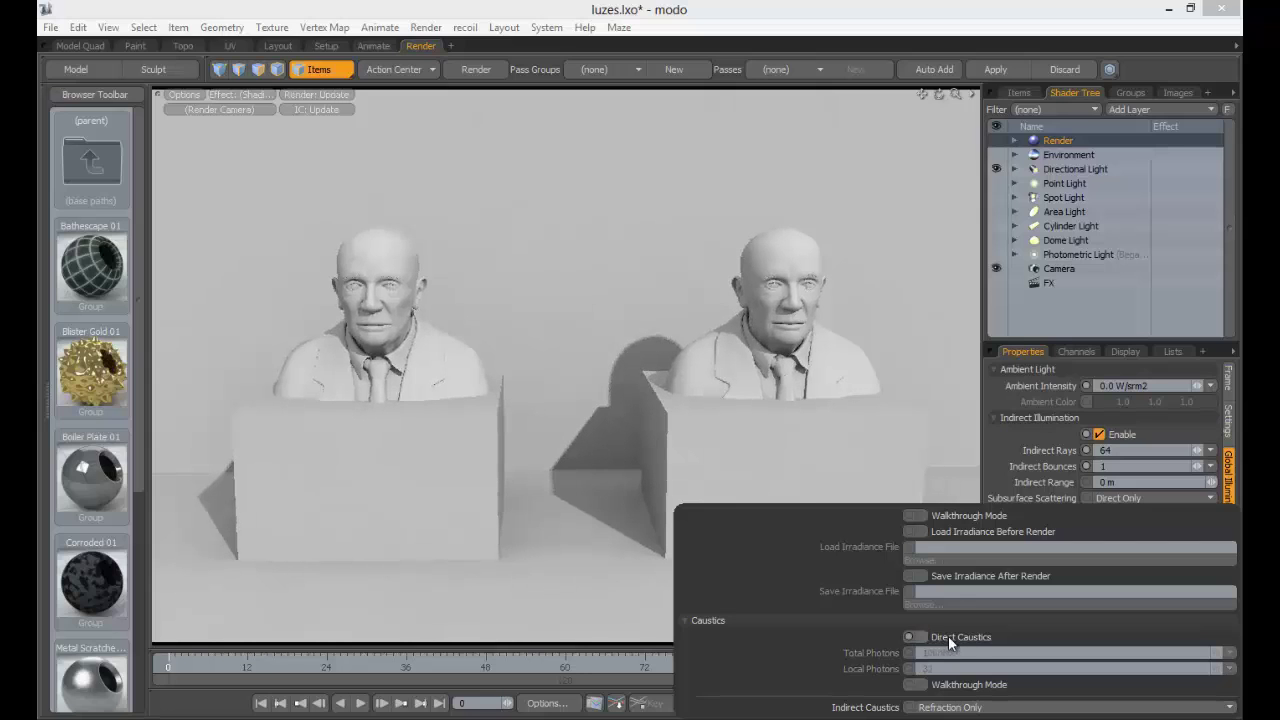
pyautogui.click(919, 636)
pyautogui.click(940, 636)
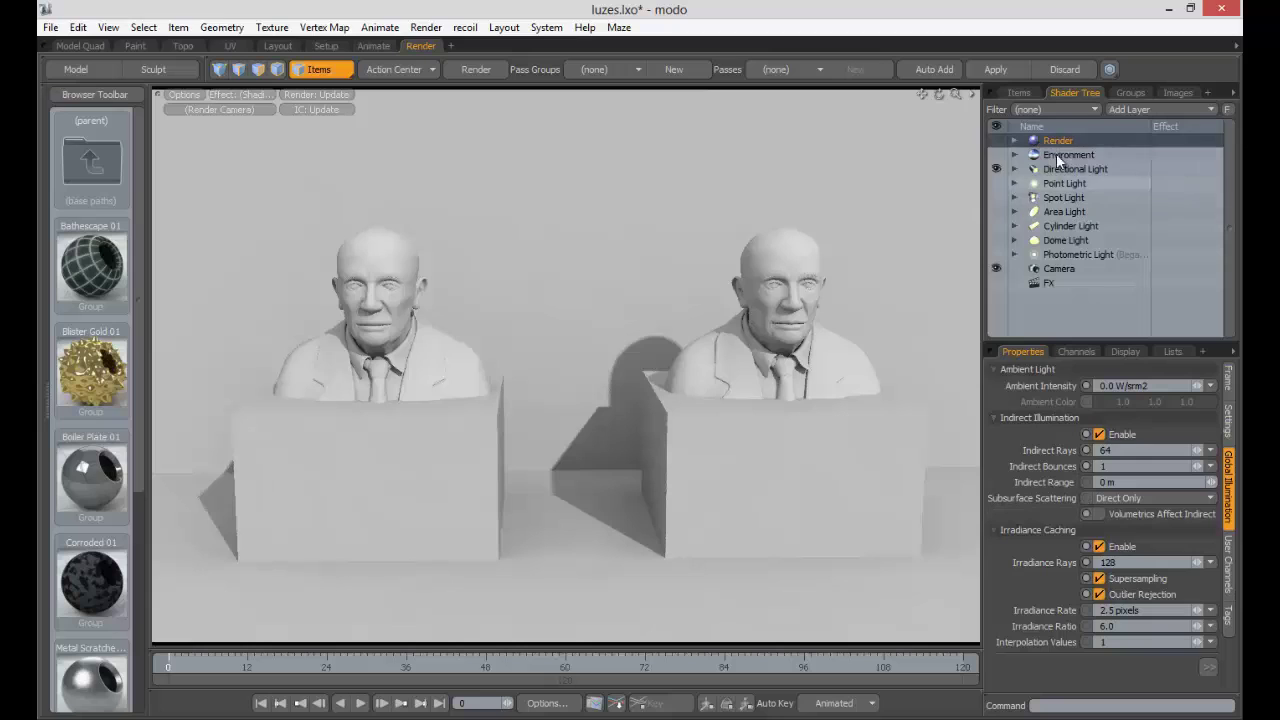
# Step: Set the directional light's Spread Angle to 0° and after that to 5° to compare the shadow edges
pyautogui.click(1070, 226)
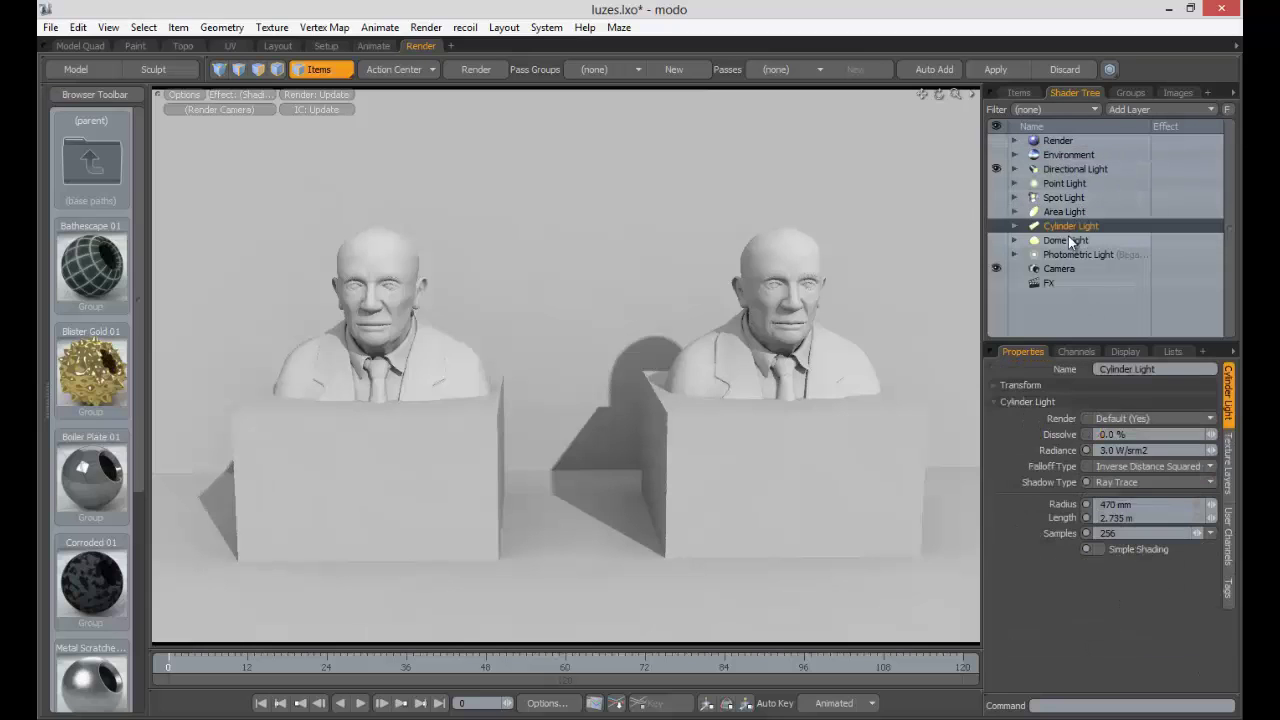
pyautogui.click(1070, 169)
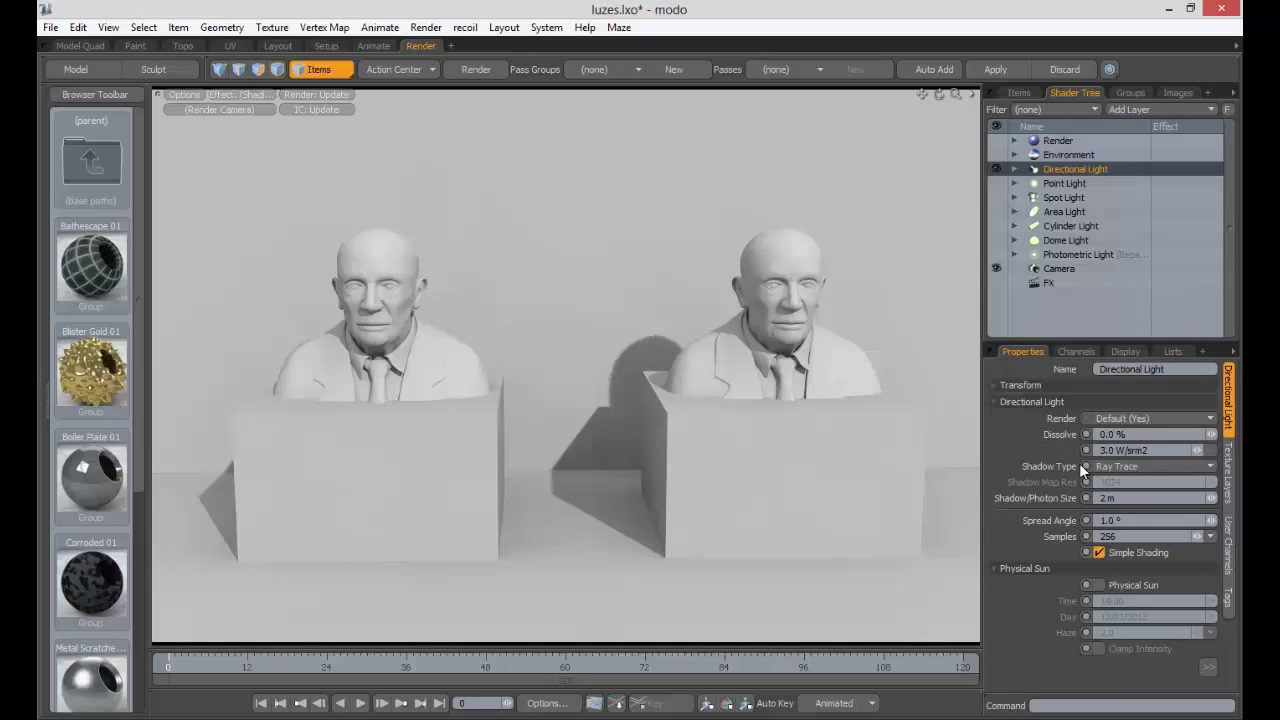
pyautogui.click(1108, 520)
pyautogui.write('0')
pyautogui.press('Tab')
pyautogui.click(1100, 520)
pyautogui.write('5')
pyautogui.press('Tab')
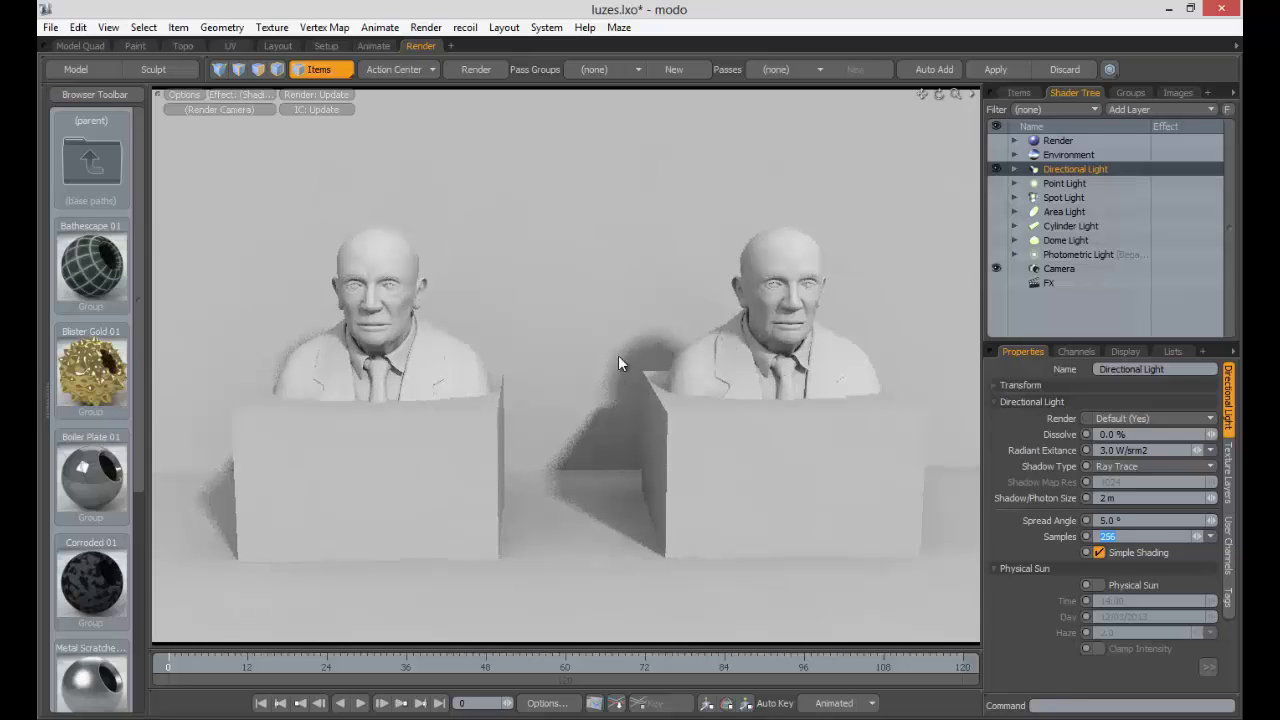
# Step: Reselect the directional light and set its Spread Angle to 25° to try a very soft shadow
pyautogui.click(631, 356)
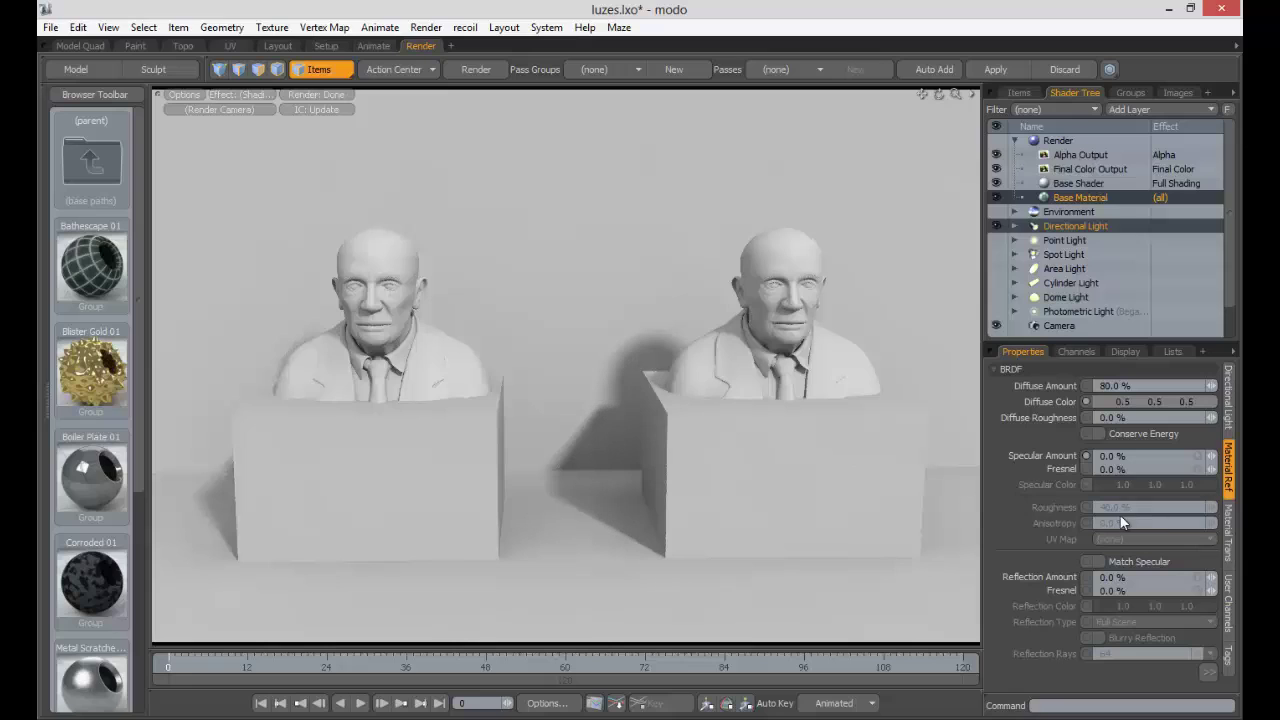
pyautogui.click(1072, 225)
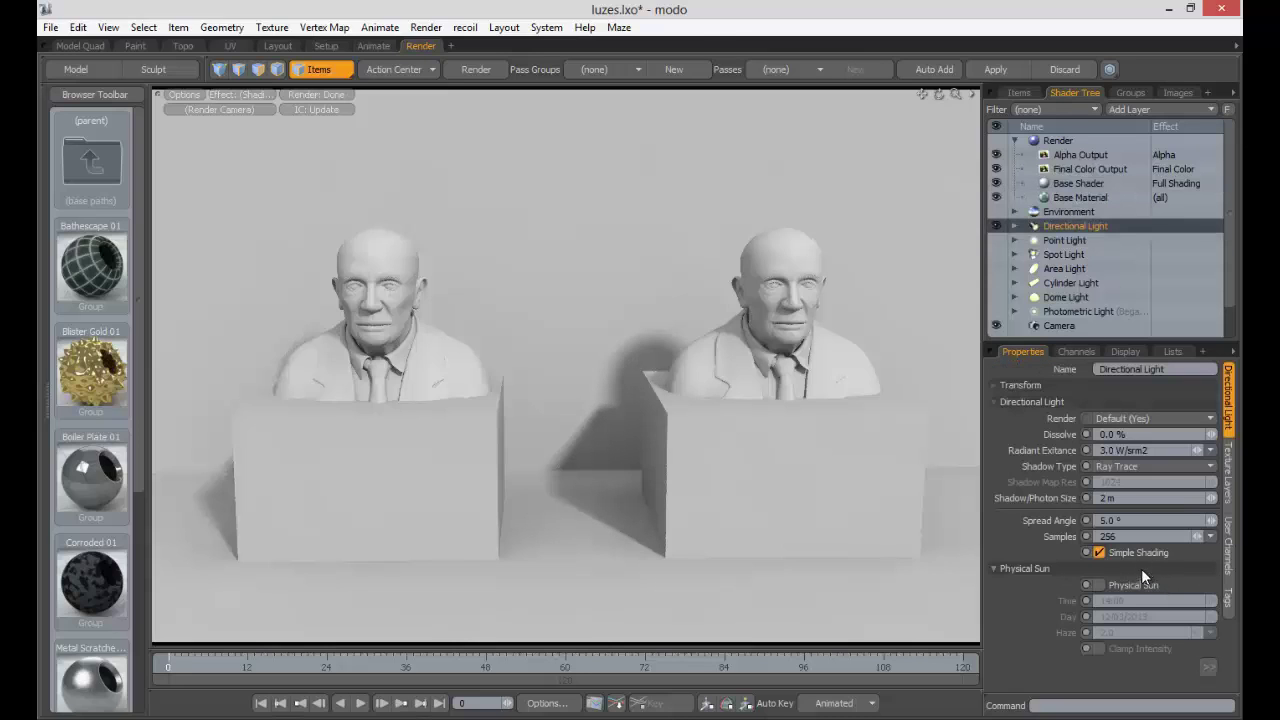
pyautogui.click(1142, 520)
pyautogui.write('25')
pyautogui.press('Tab')
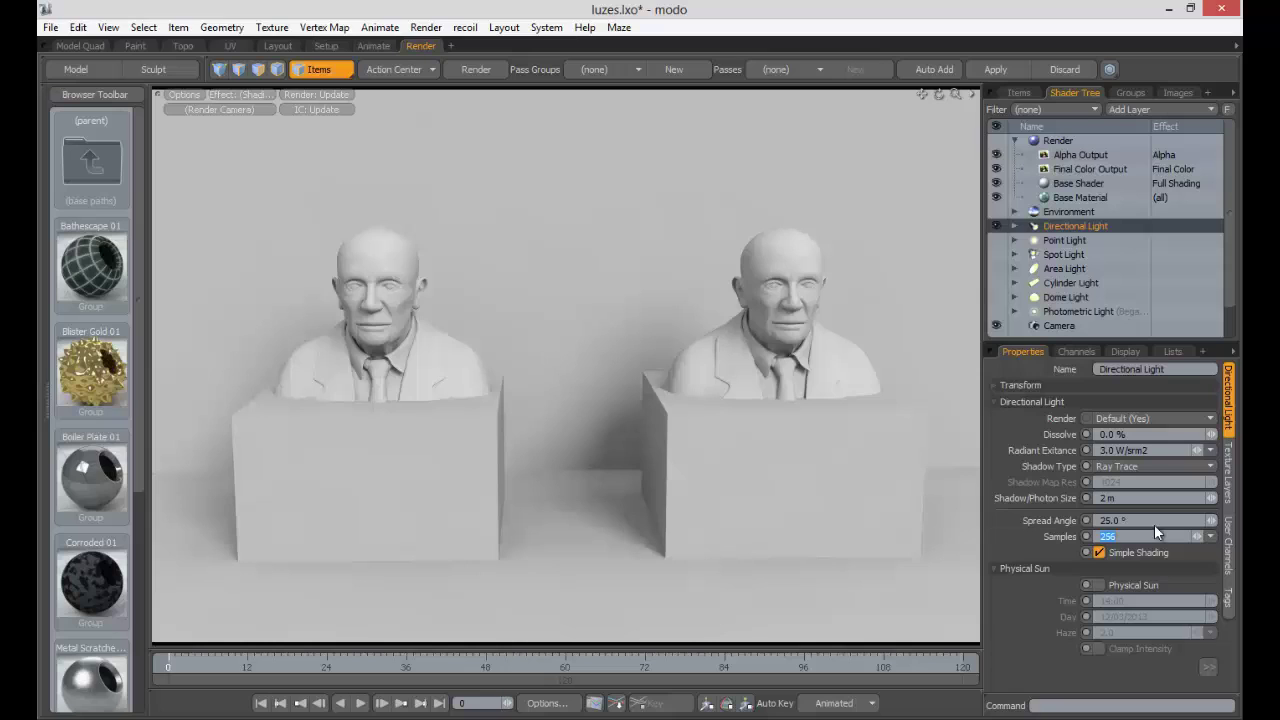
# Step: Set the directional light's Spread Angle to 2° and after that refine it to 2.5°
pyautogui.click(1110, 520)
pyautogui.write('2')
pyautogui.press('Tab')
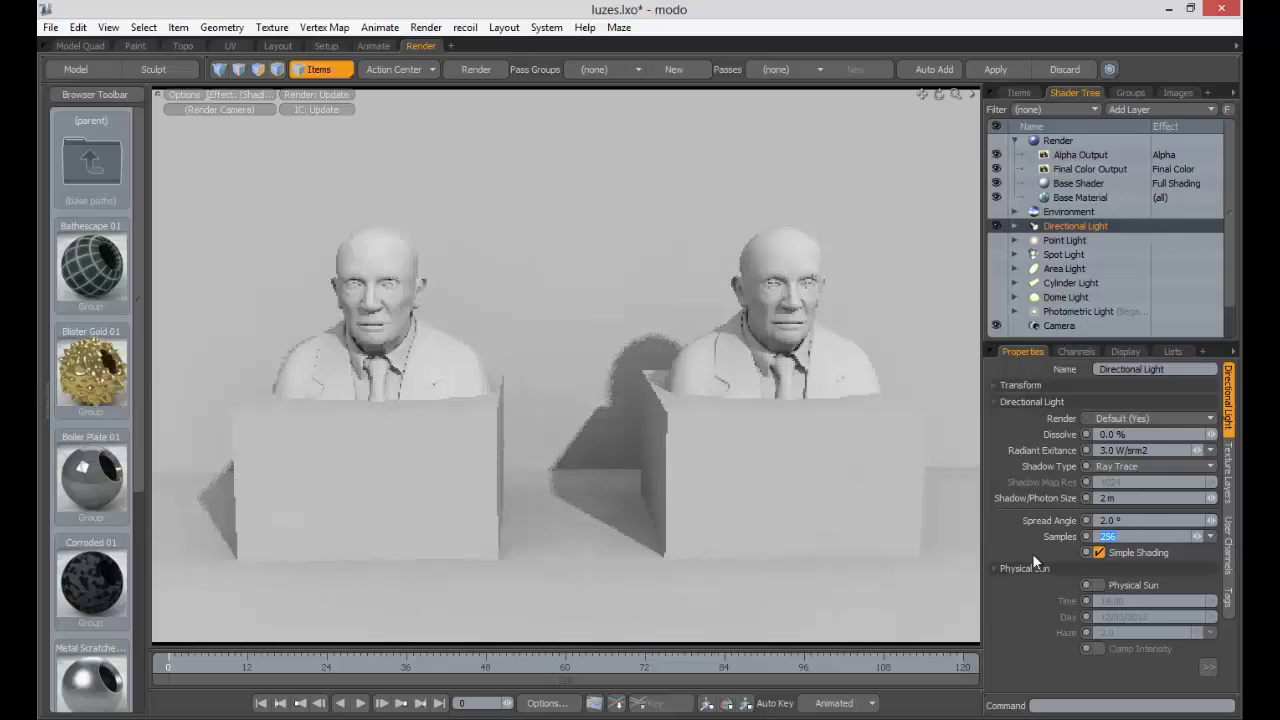
pyautogui.hotkey('shift', 'Tab')
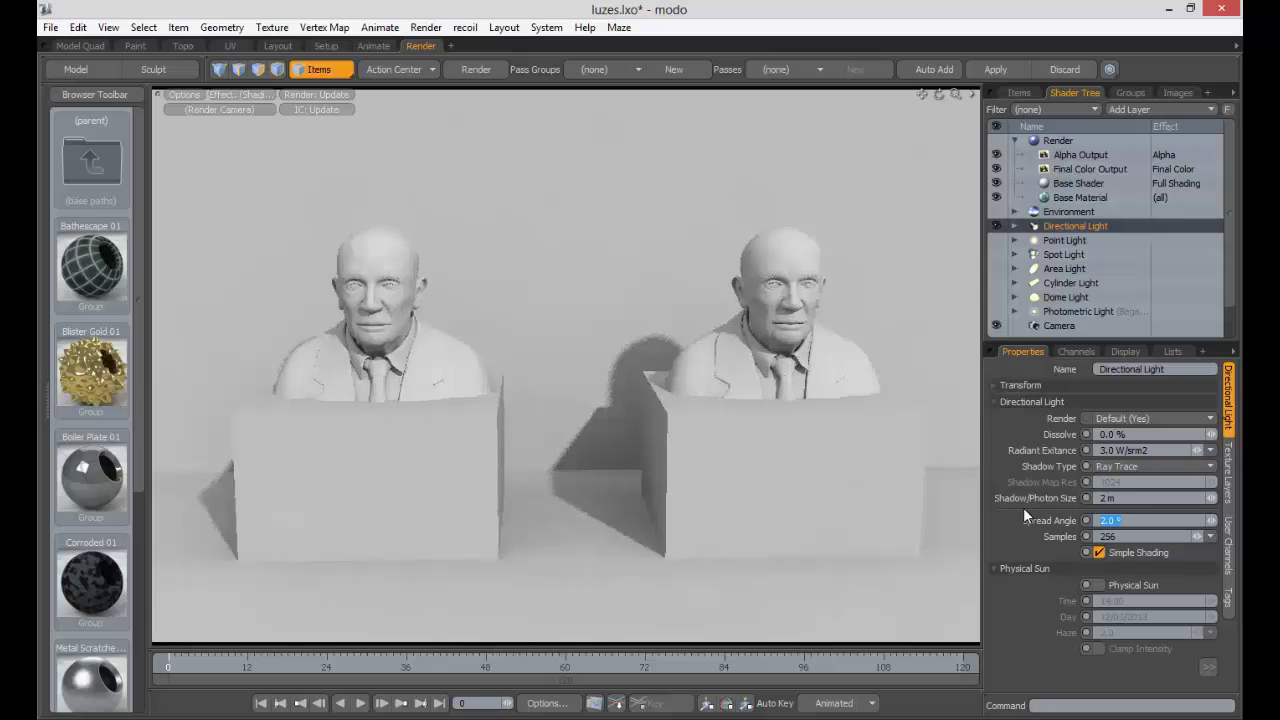
pyautogui.write('2.5')
pyautogui.press('Tab')
# Step: View the Base Material's properties, and set the directional light's Samples to the 64 Default preset
pyautogui.click(1210, 536)
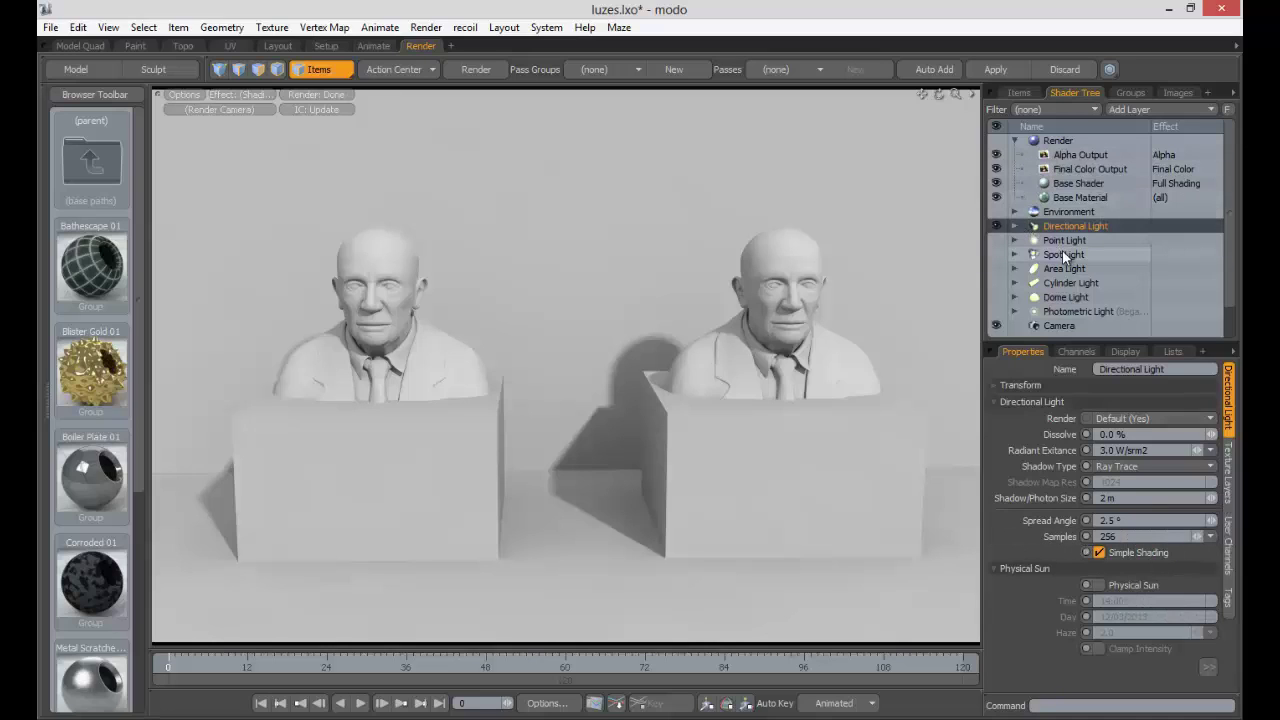
pyautogui.scroll(-1, 1200, 265)
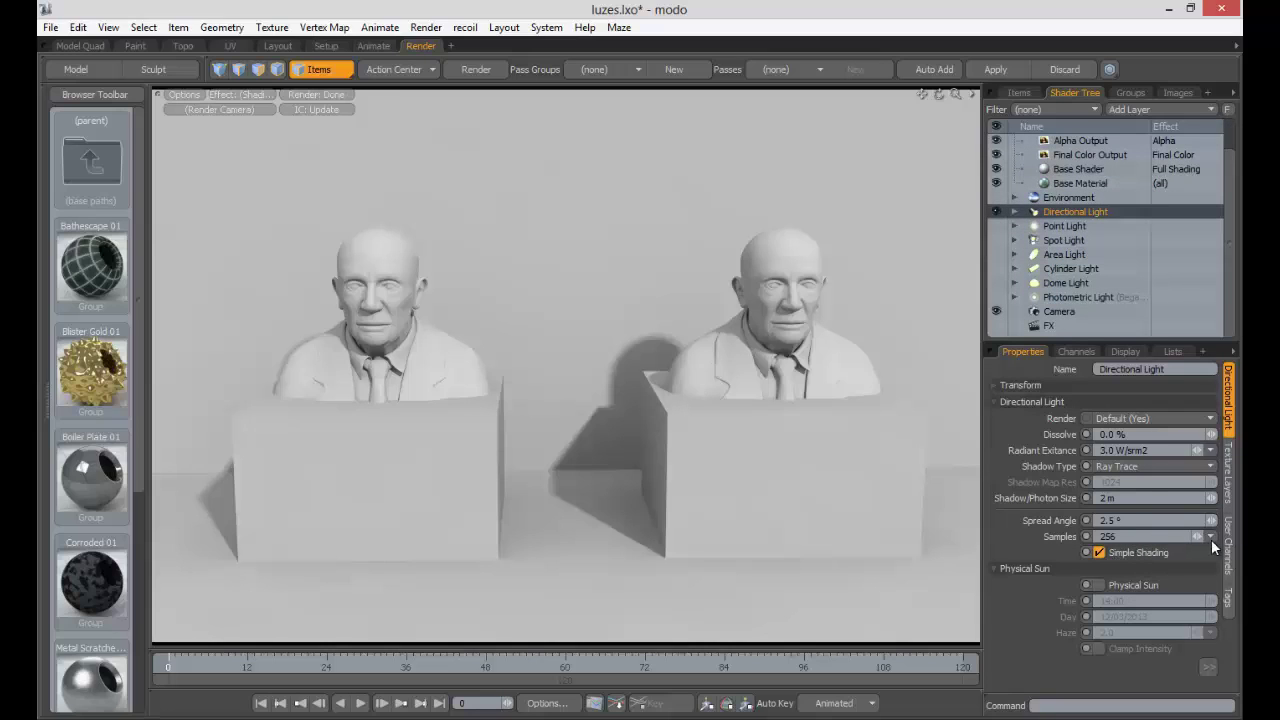
pyautogui.click(1080, 183)
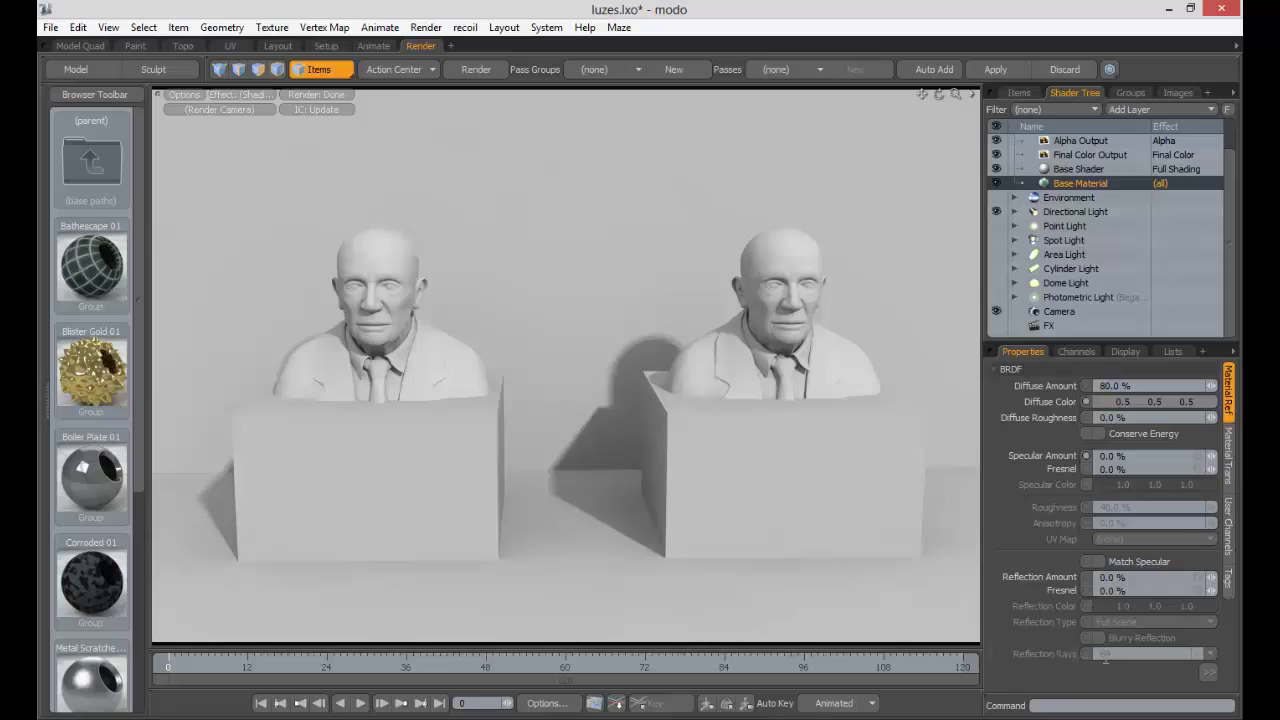
pyautogui.click(1077, 211)
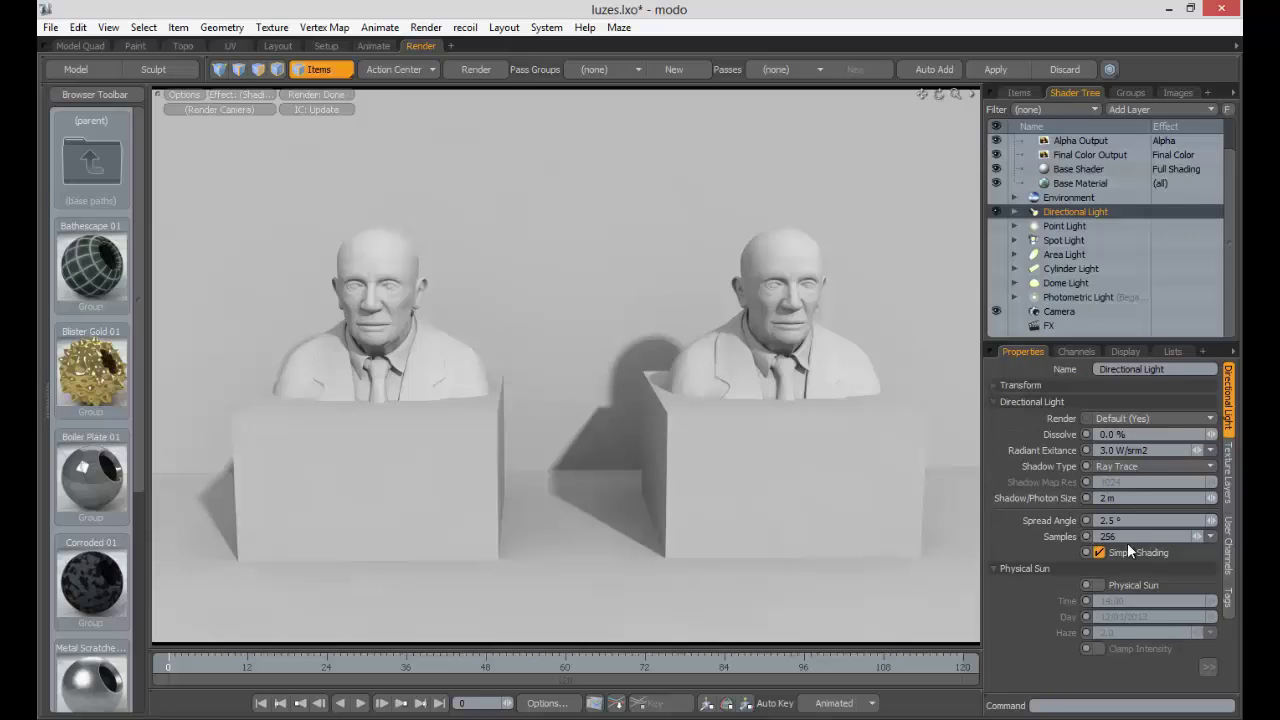
pyautogui.click(1214, 537)
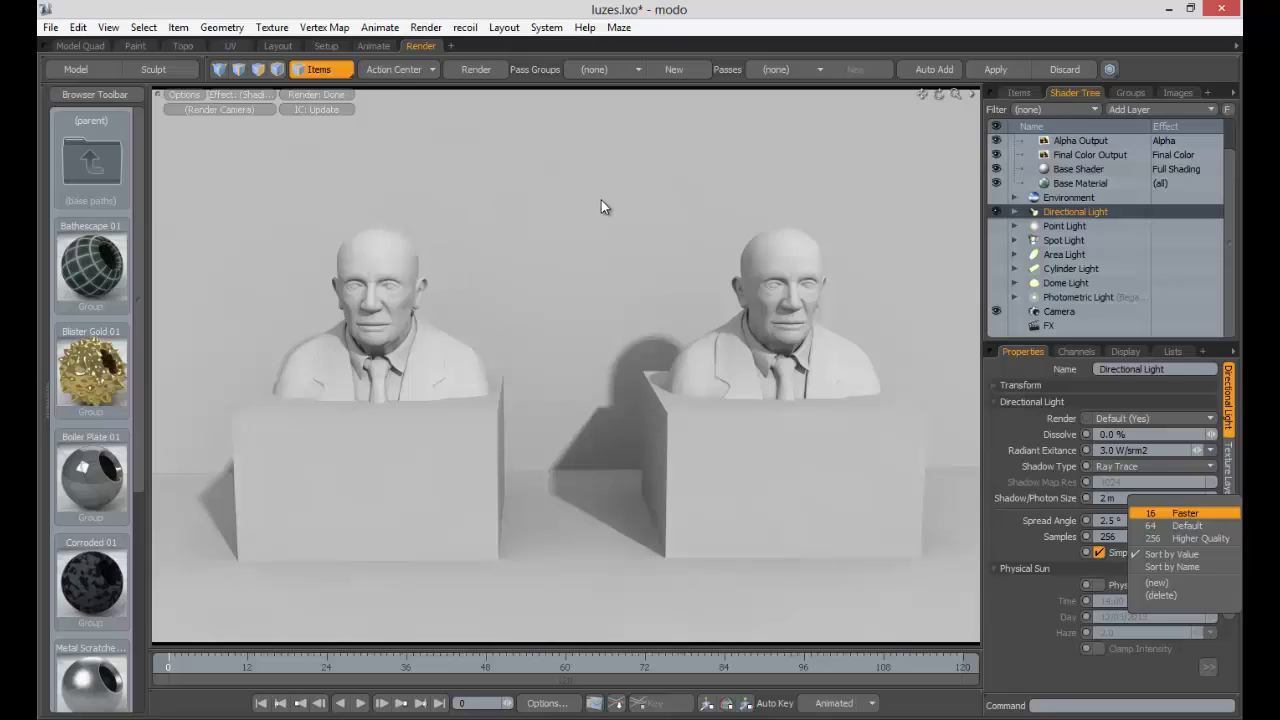
pyautogui.click(1181, 525)
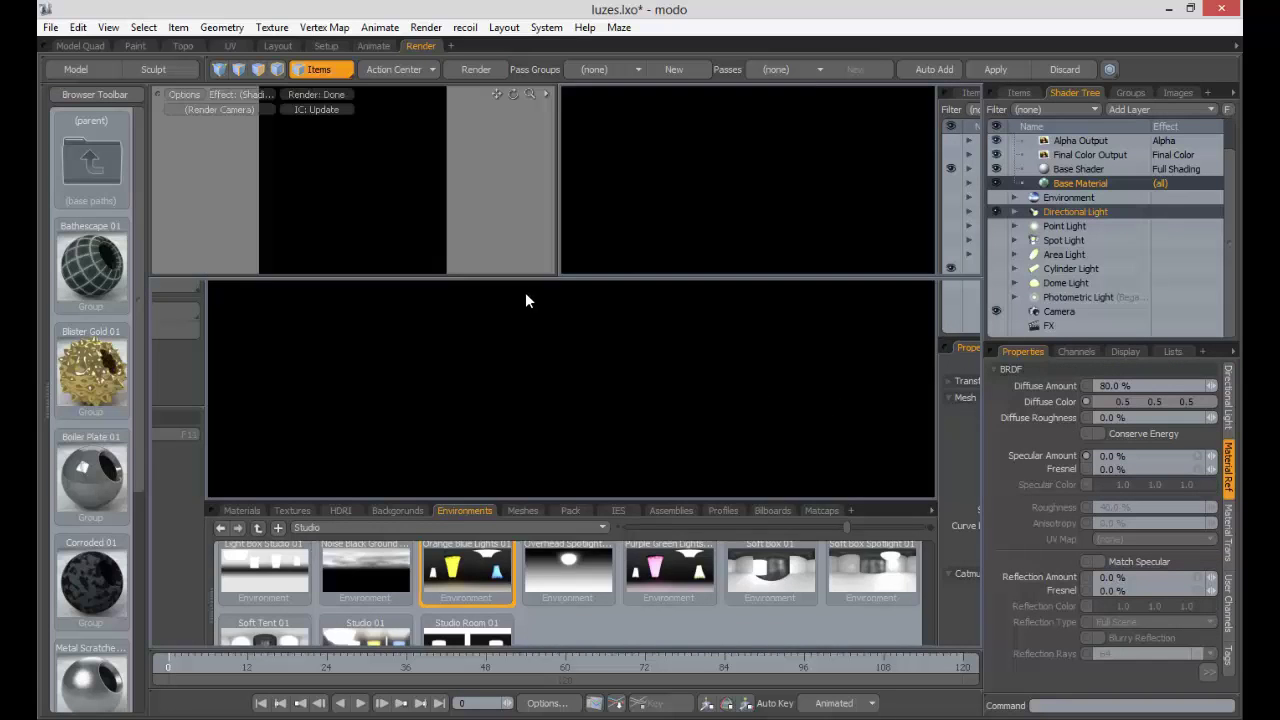
# Step: Enable Physical Sun for the directional light and turn on Clamp Intensity
pyautogui.press('a')
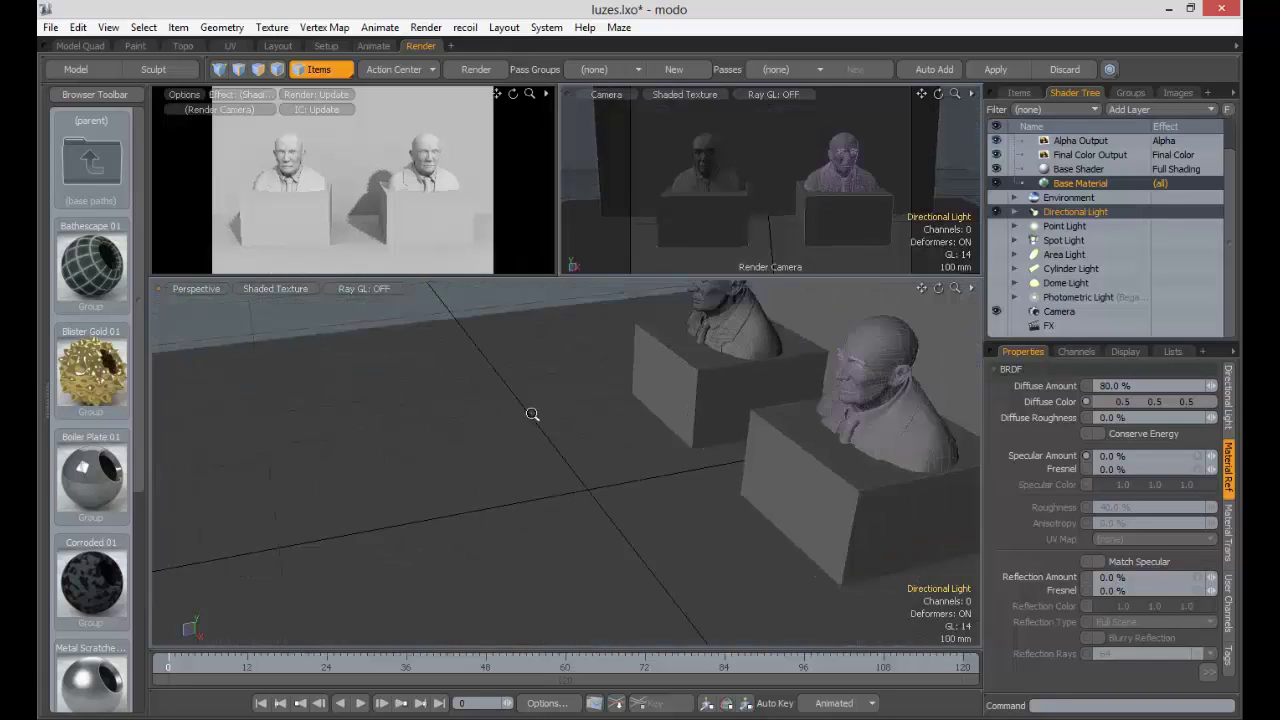
pyautogui.scroll(-5, 540, 402)
pyautogui.click(551, 332)
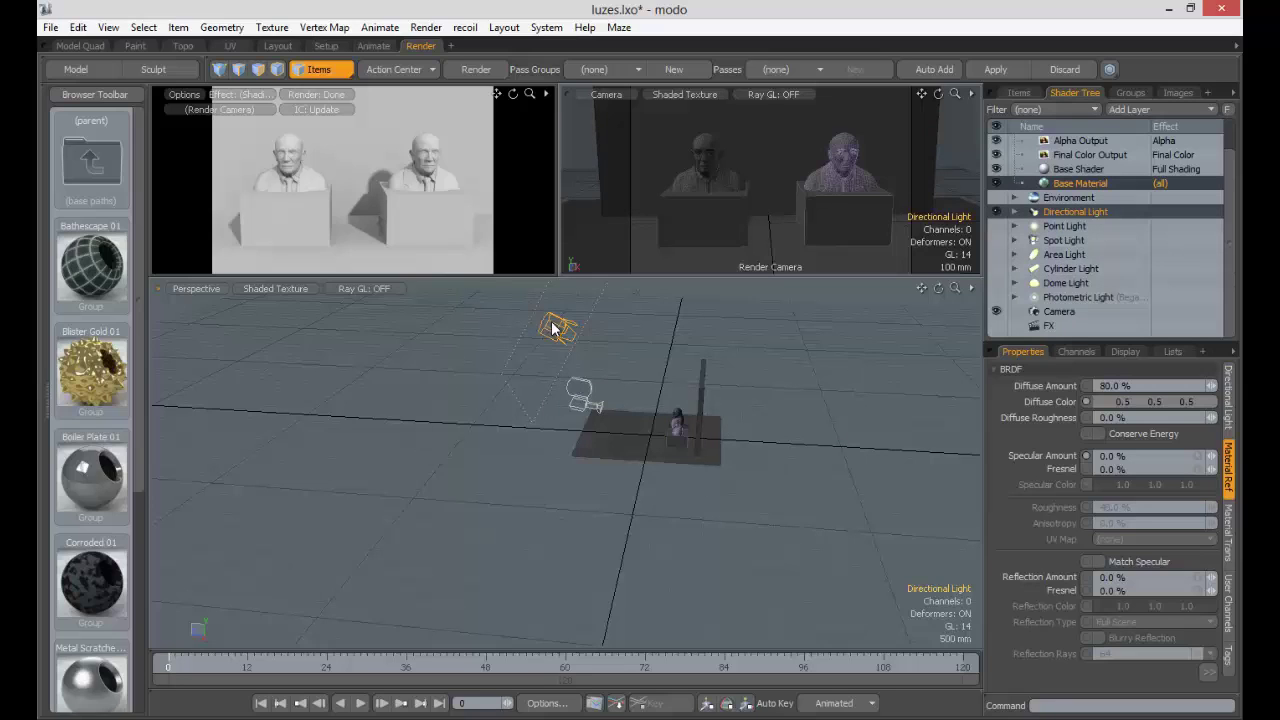
pyautogui.click(1066, 213)
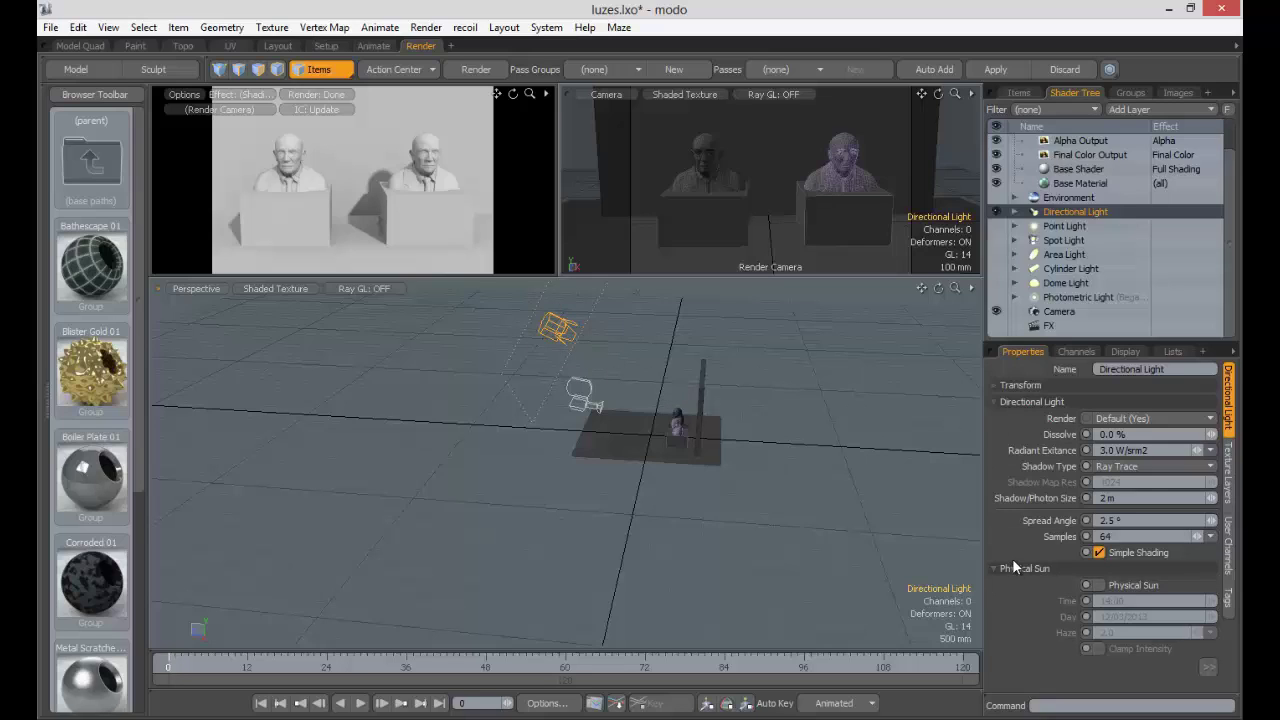
pyautogui.click(1099, 585)
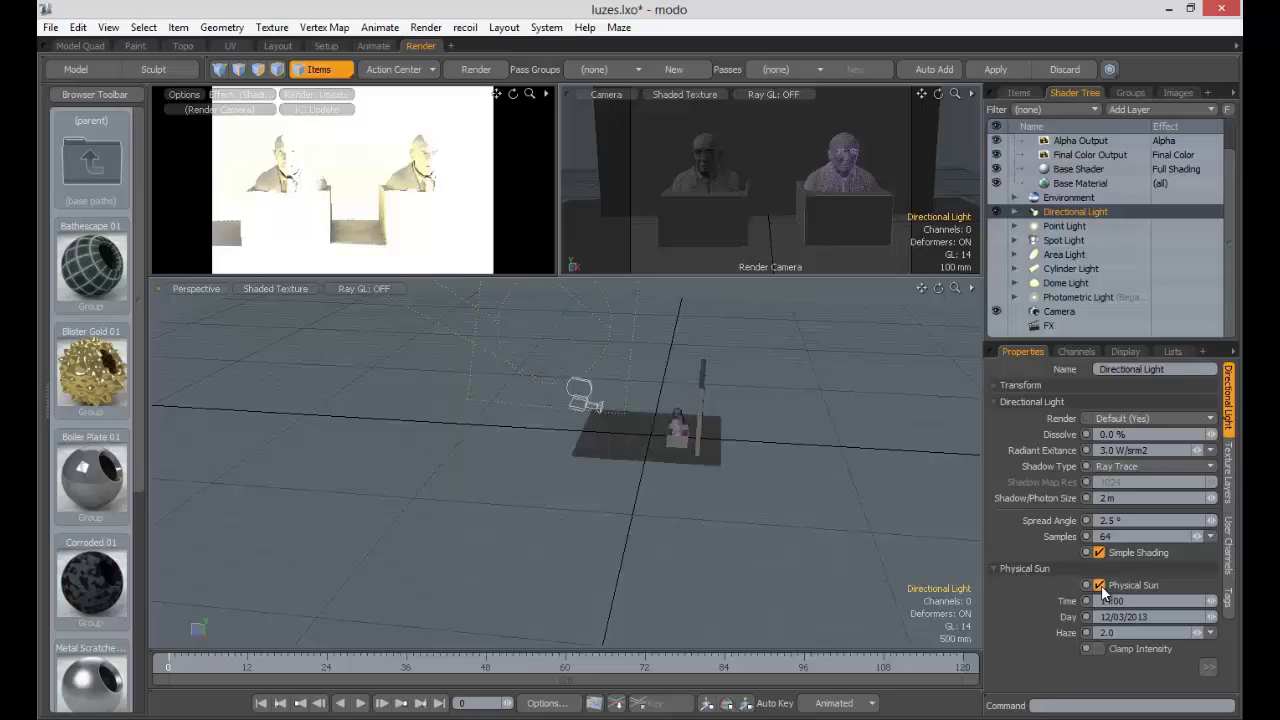
pyautogui.click(1099, 647)
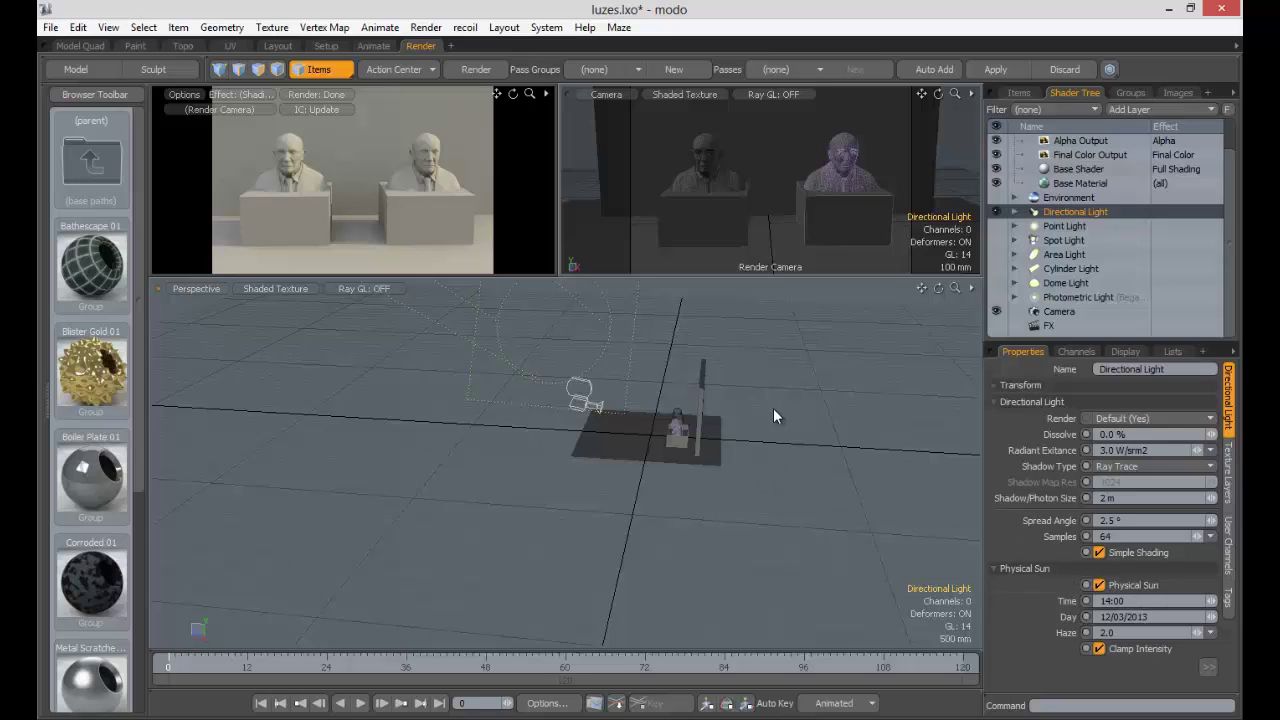
# Step: Disable Physical Sun and rotate the directional light about its vertical axis in the Perspective view
pyautogui.moveTo(774, 410); pyautogui.dragTo(542, 466, button='middle')
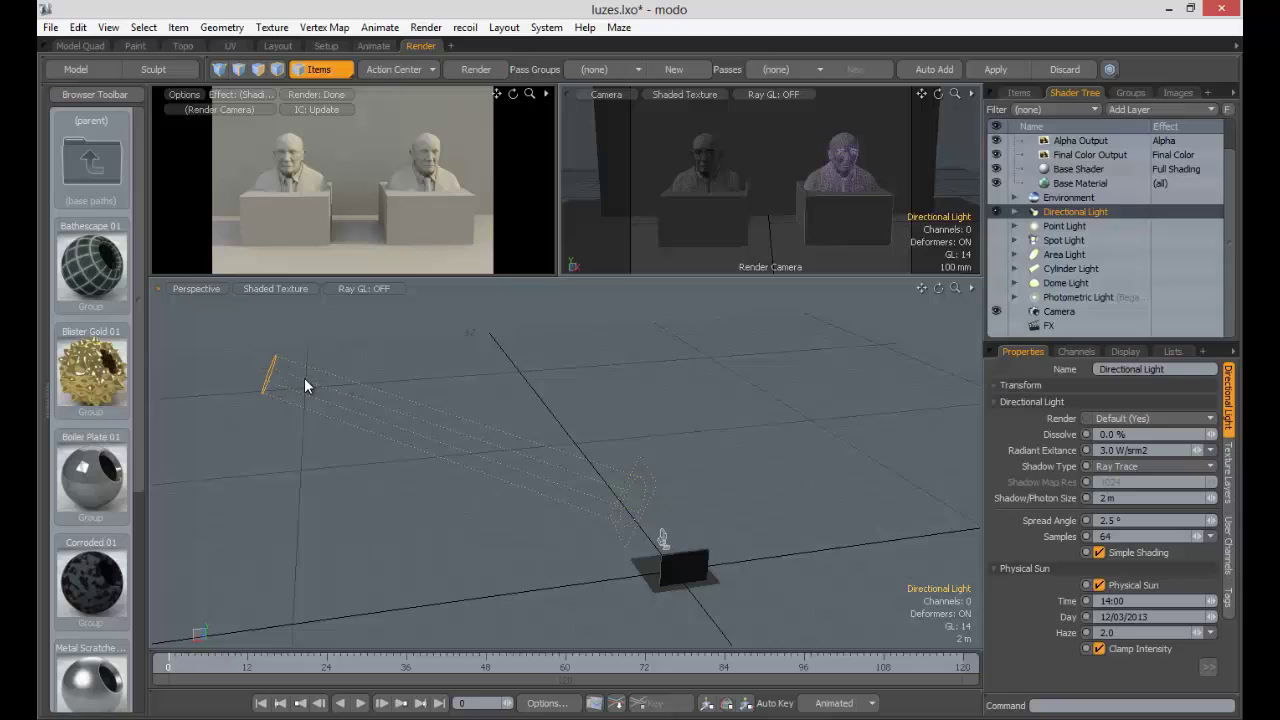
pyautogui.moveTo(661, 538)
pyautogui.mouseDown(button='middle')
pyautogui.moveTo(600, 460)
pyautogui.moveTo(780, 505)
pyautogui.moveTo(846, 545)
pyautogui.mouseUp(button='middle')
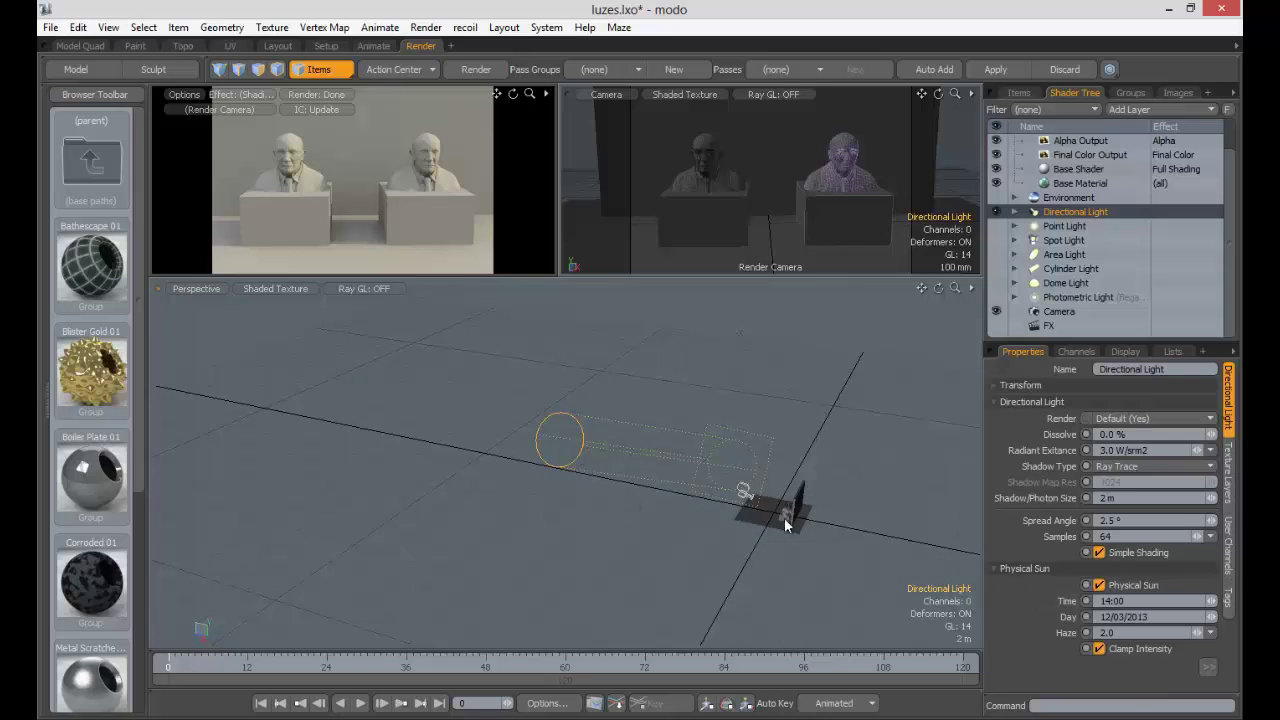
pyautogui.click(1099, 585)
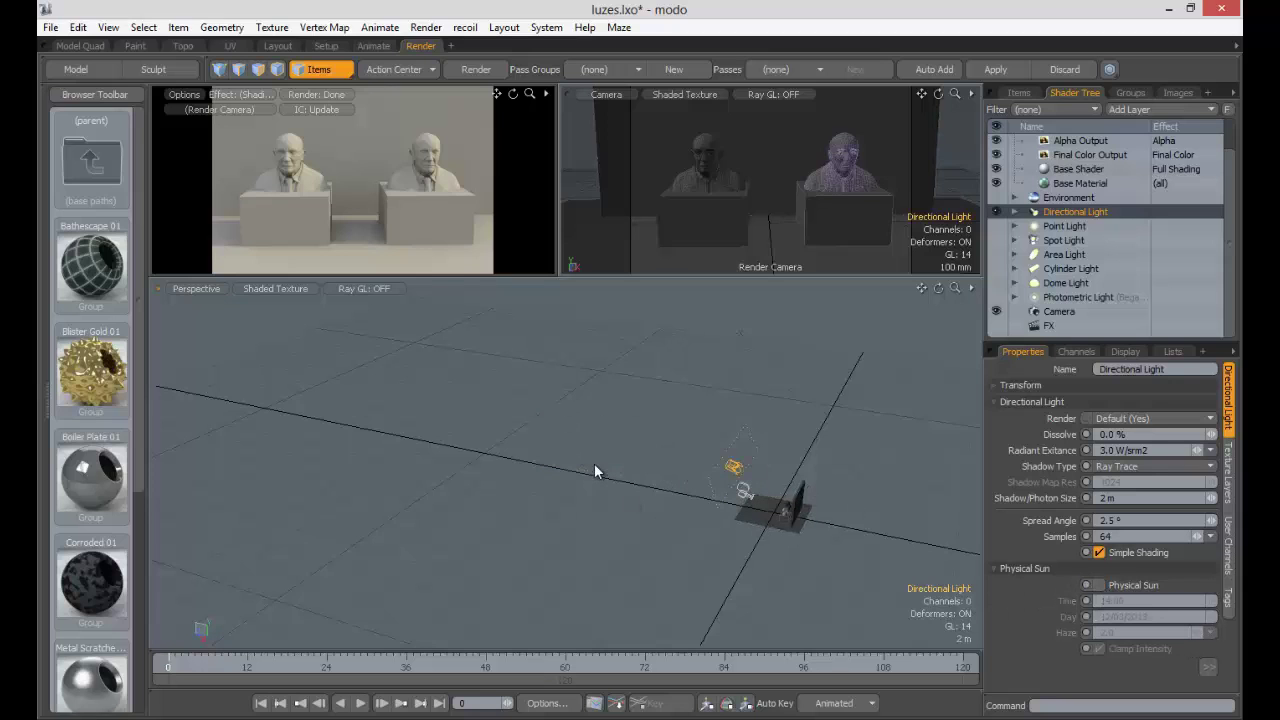
pyautogui.keyDown('shift'); pyautogui.moveTo(772, 475); pyautogui.dragTo(868, 472, button='middle'); pyautogui.keyUp('shift')
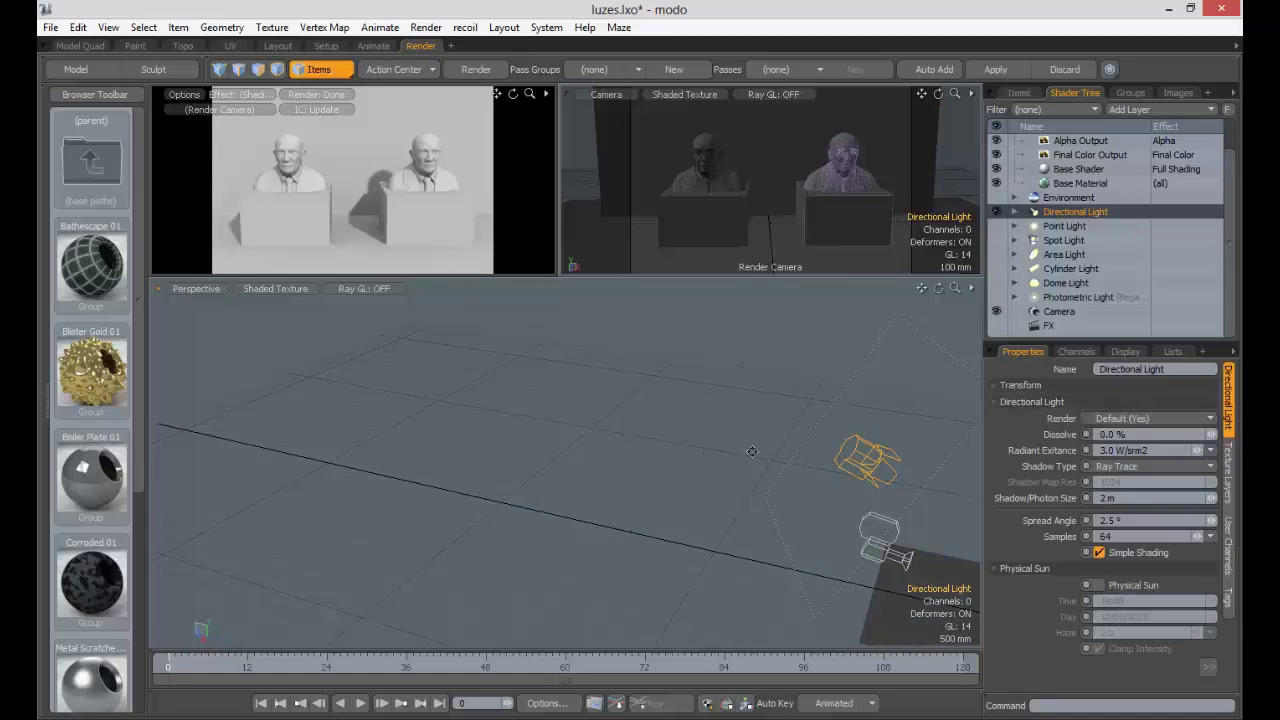
pyautogui.scroll(2, 868, 472)
pyautogui.press('y')
pyautogui.moveTo(673, 477)
pyautogui.mouseDown()
pyautogui.moveTo(640, 480)
pyautogui.moveTo(643, 457)
pyautogui.moveTo(608, 449)
pyautogui.moveTo(460, 472)
pyautogui.moveTo(650, 460)
pyautogui.moveTo(713, 477)
pyautogui.mouseUp()
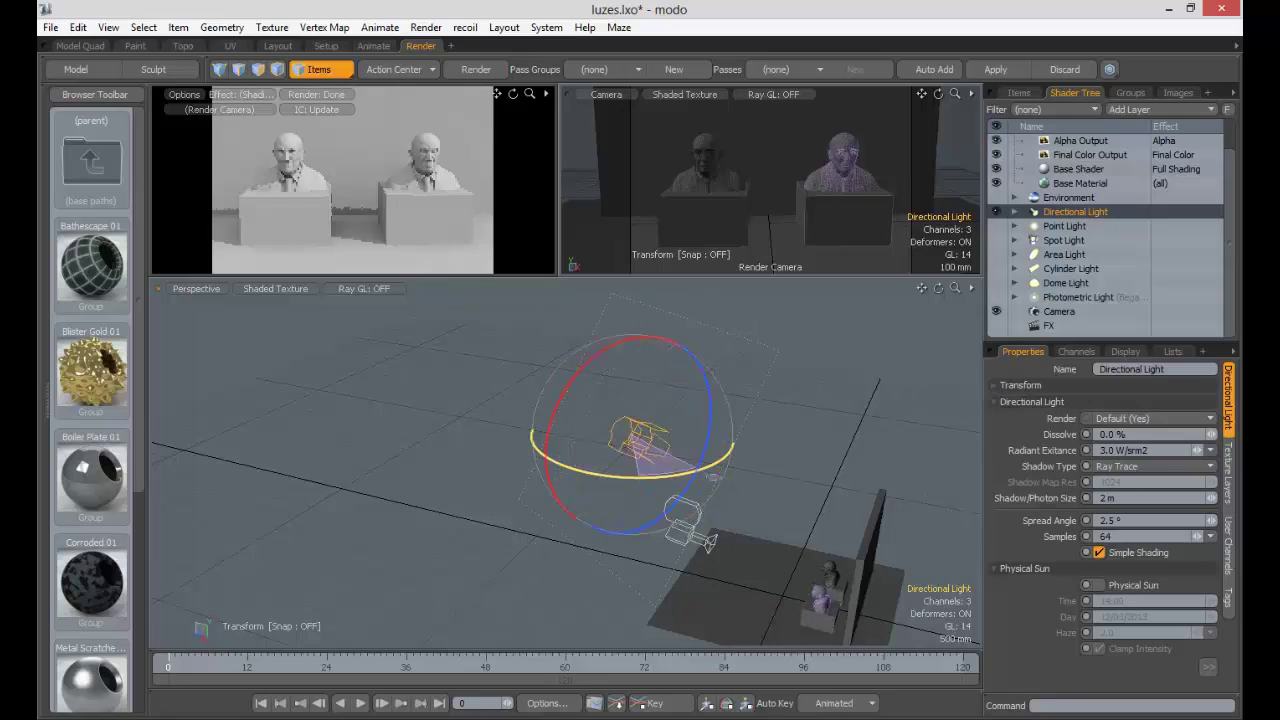
# Step: Enable Physical Sun again, enlarge the render preview and set the sun's Time to 12:00
pyautogui.click(1099, 585)
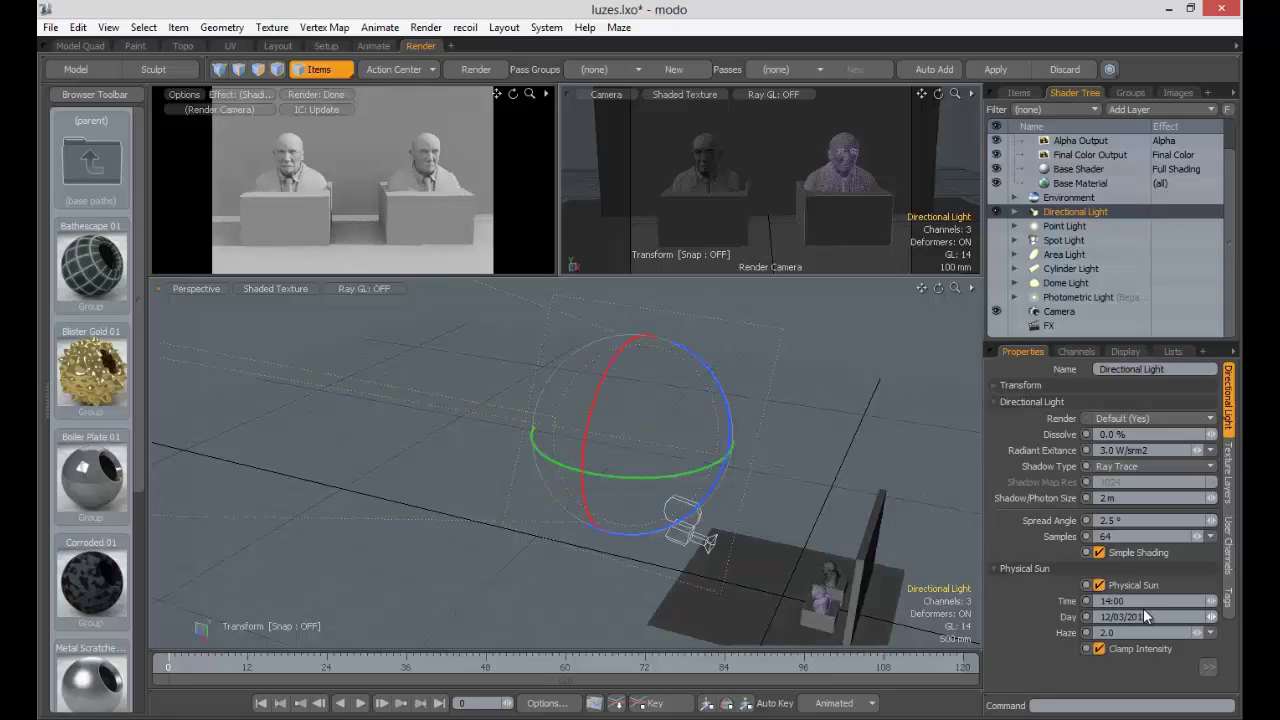
pyautogui.click(462, 210)
pyautogui.hotkey('ctrl', 'space')
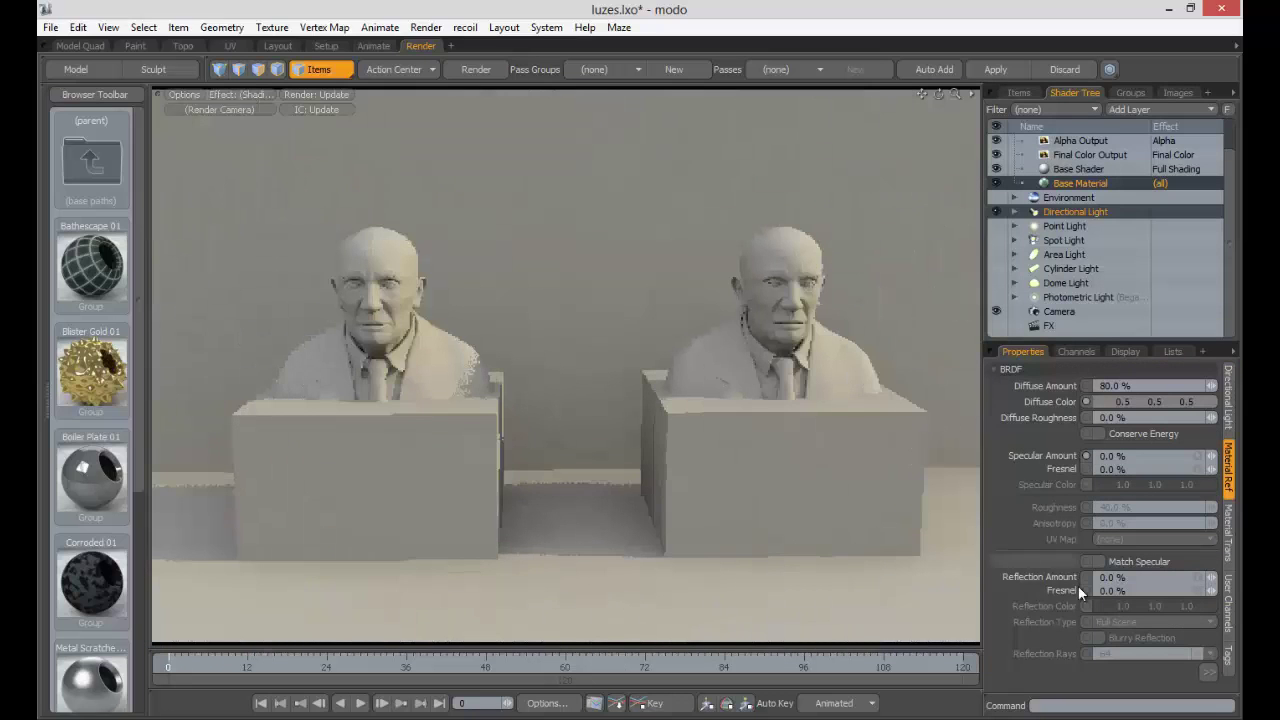
pyautogui.click(1076, 212)
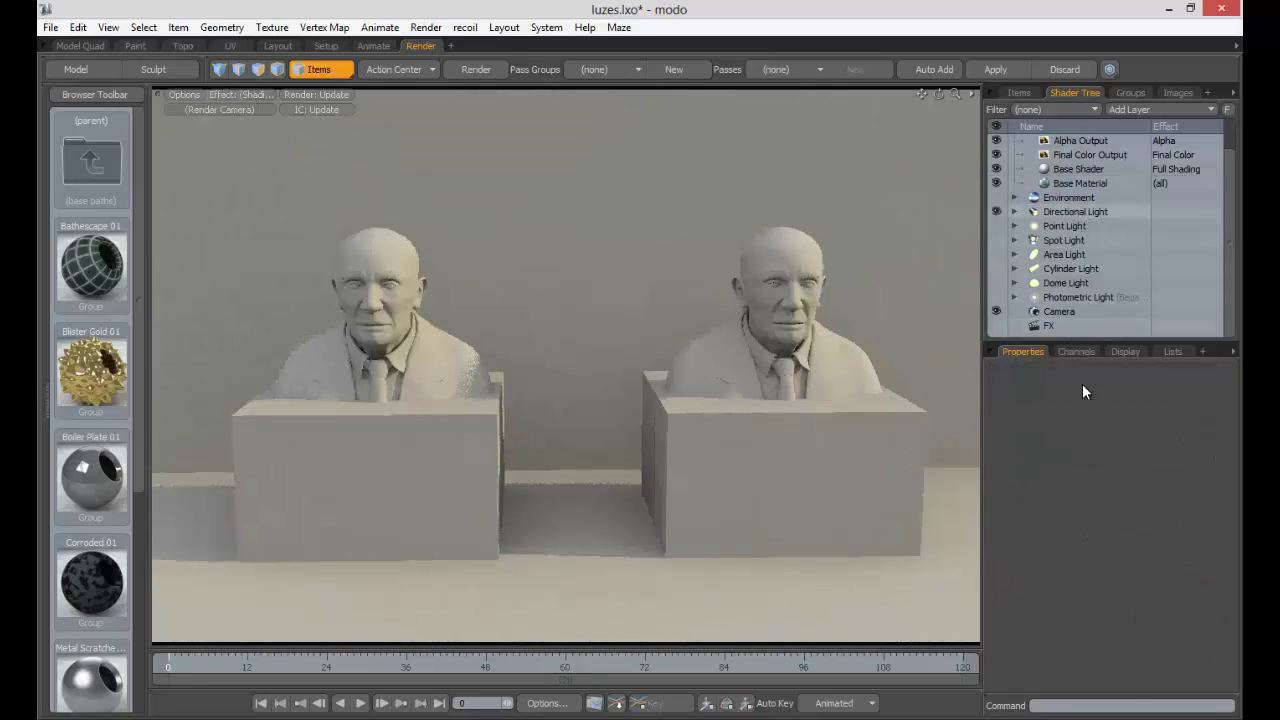
pyautogui.click(1144, 601)
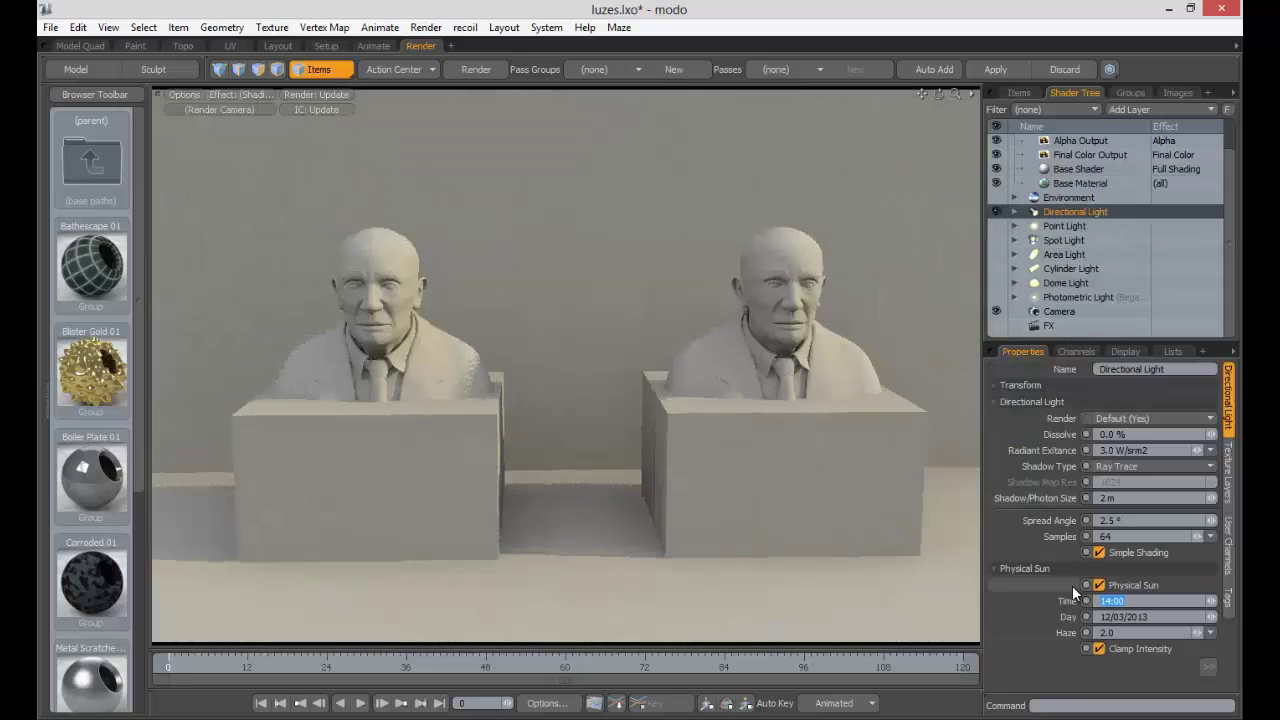
pyautogui.write('12:00')
pyautogui.press('Tab')
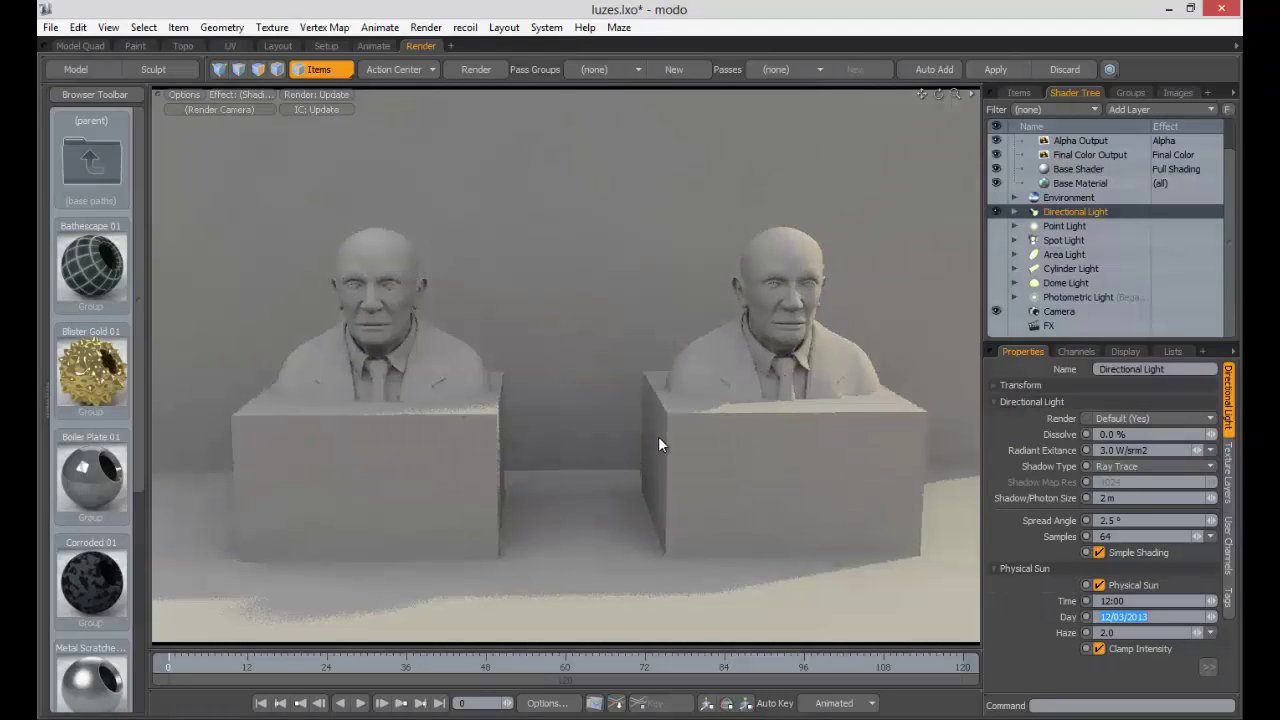
# Step: Set the Physical Sun's Time to 08:00 and after that to 17:00 to compare the lighting
pyautogui.click(1112, 601)
pyautogui.write('08:00')
pyautogui.press('Tab')
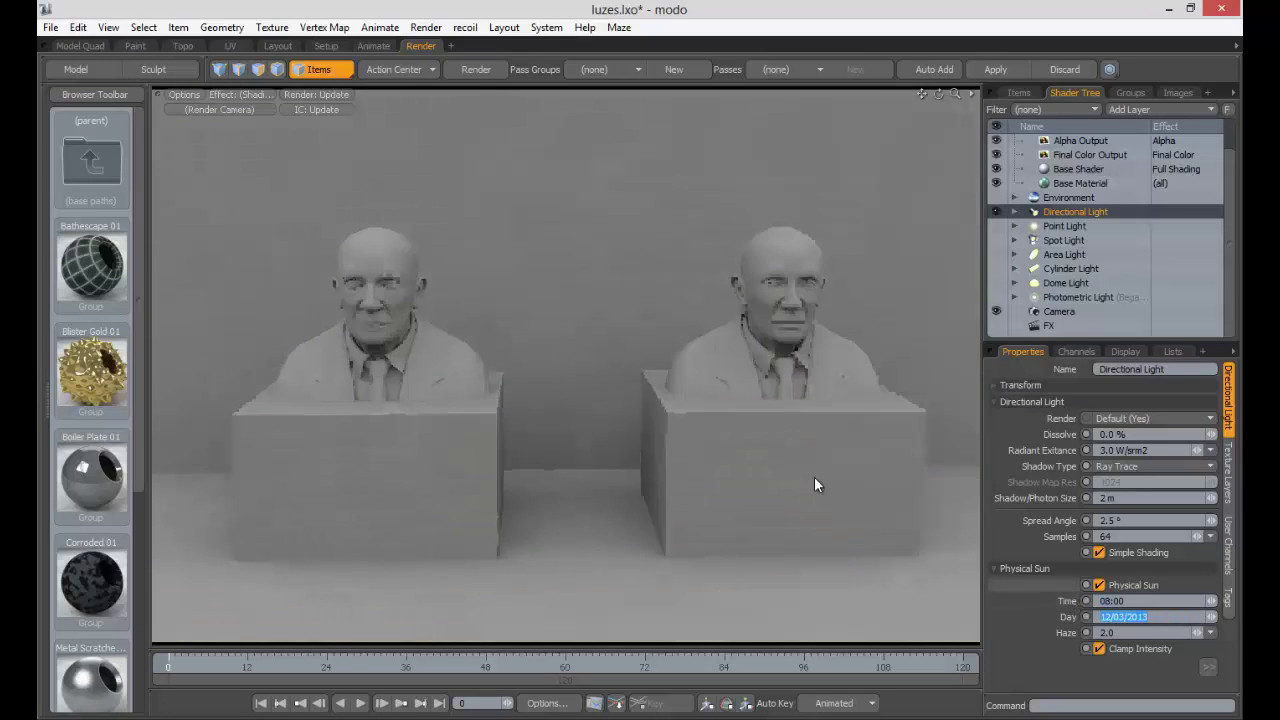
pyautogui.click(1086, 601)
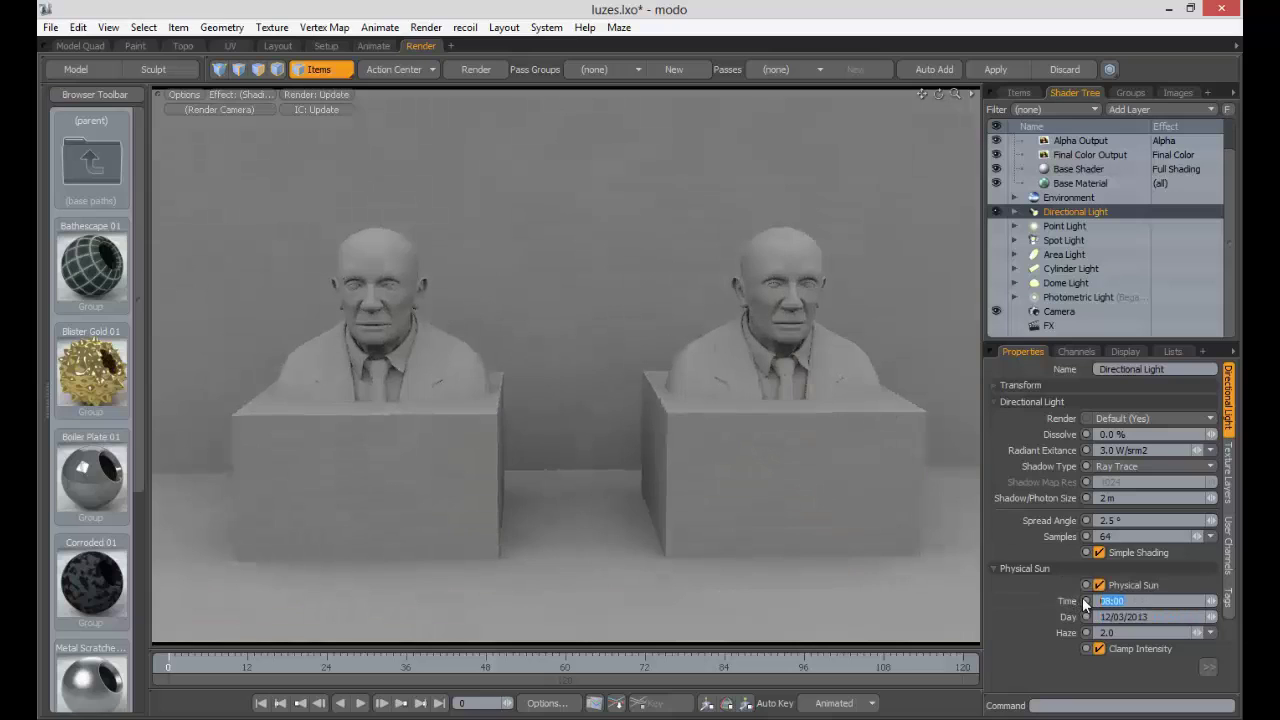
pyautogui.write('17:00')
pyautogui.press('Tab')
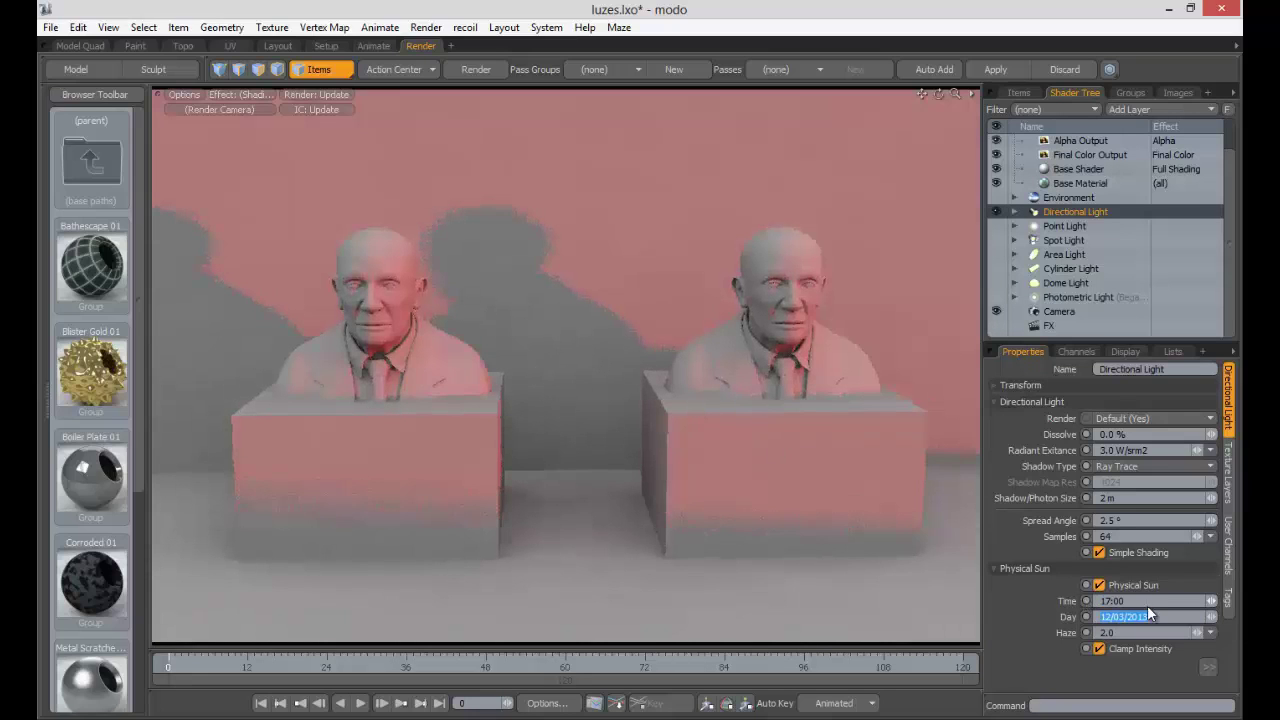
# Step: Return the Physical Sun's Time to 12:00
pyautogui.click(1063, 600)
pyautogui.write('12:00')
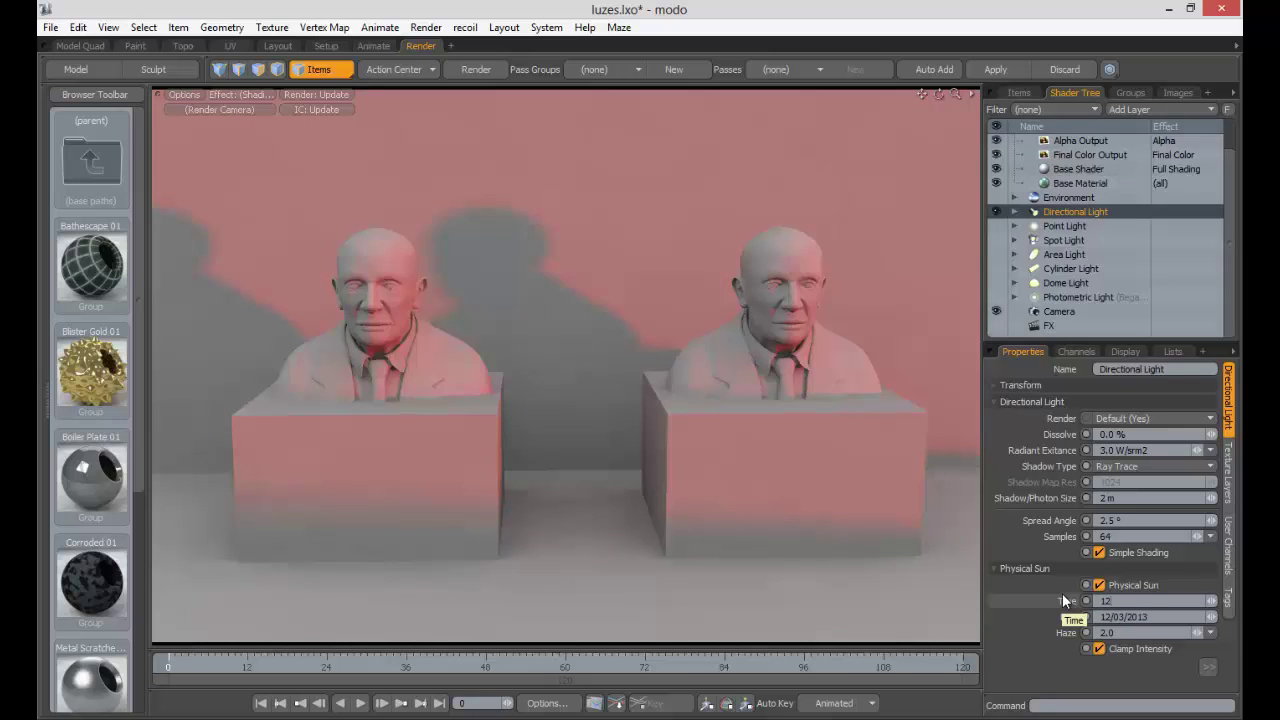
pyautogui.press('Tab')
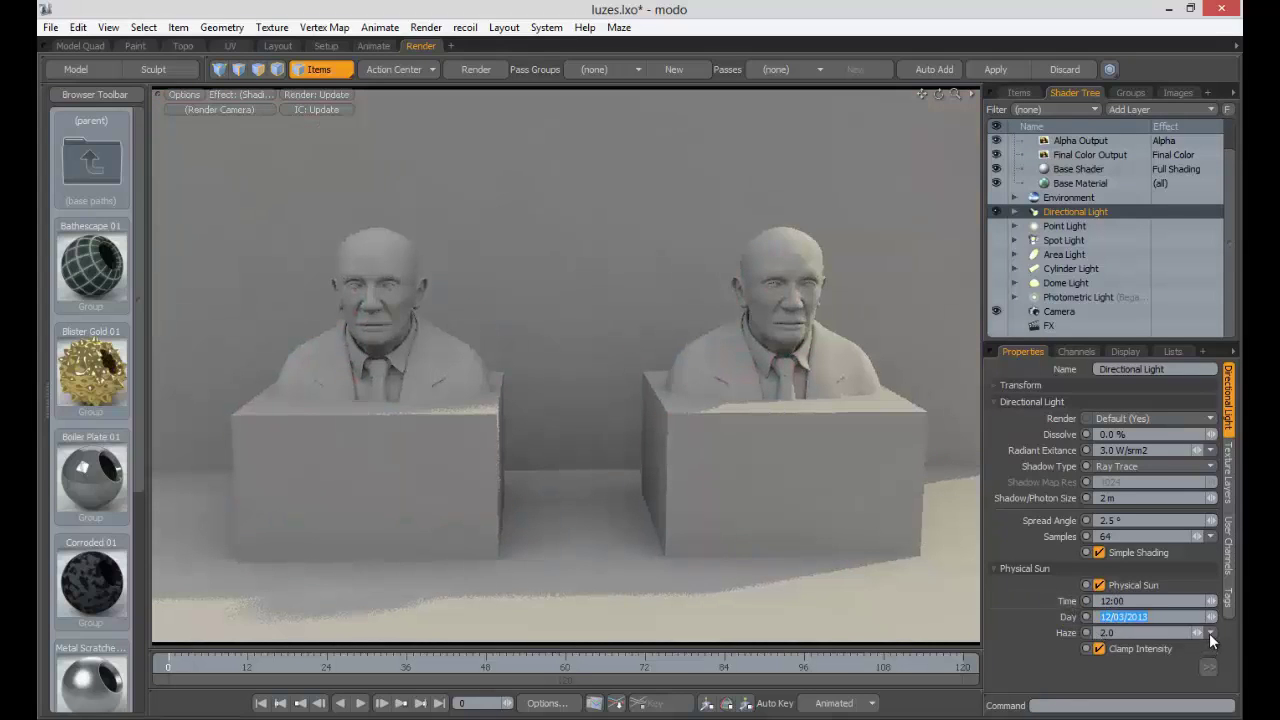
# Step: Collapse the directional light's general settings and set the Physical Sun's Location to (custom)
pyautogui.click(1023, 403)
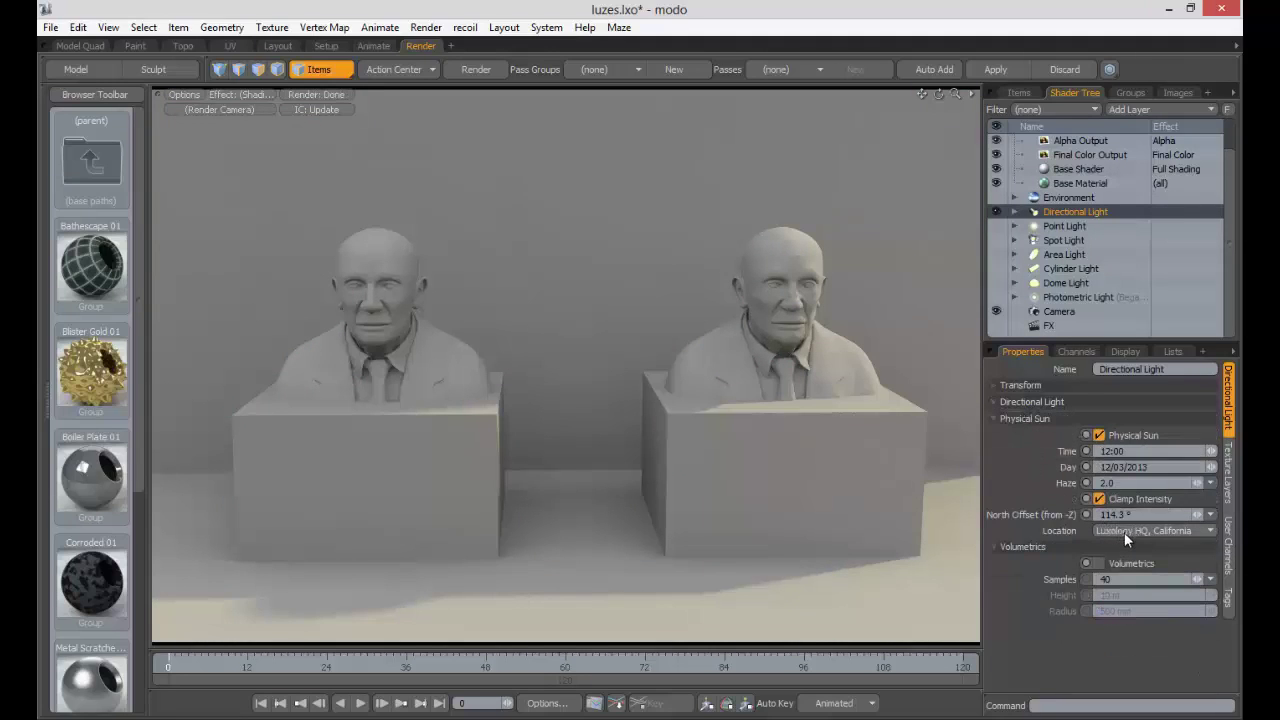
pyautogui.click(1138, 534)
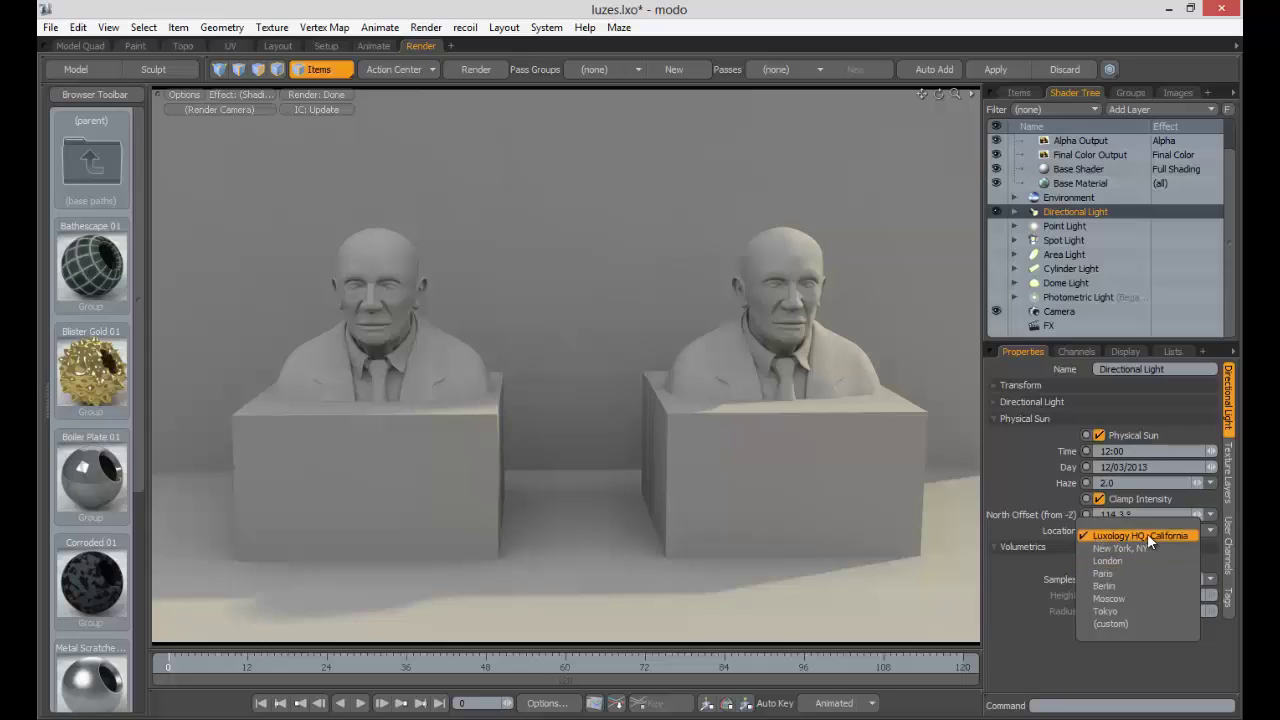
pyautogui.click(1118, 624)
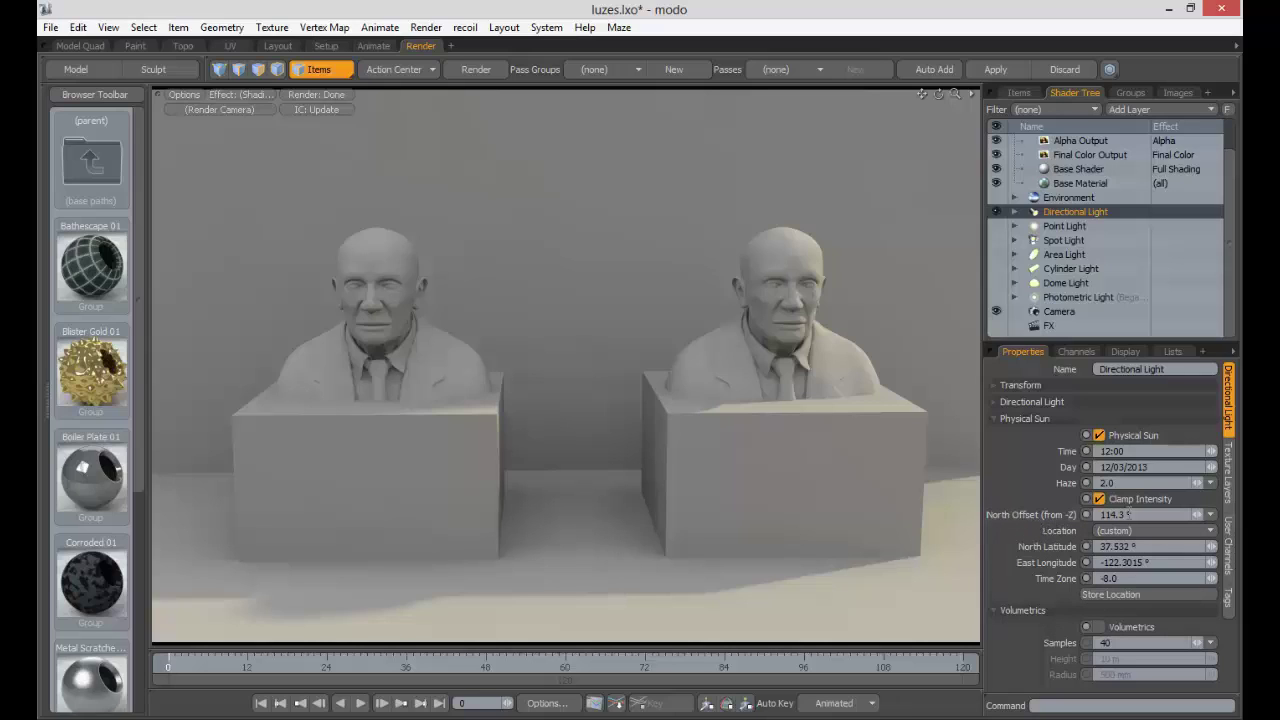
pyautogui.press('F6')
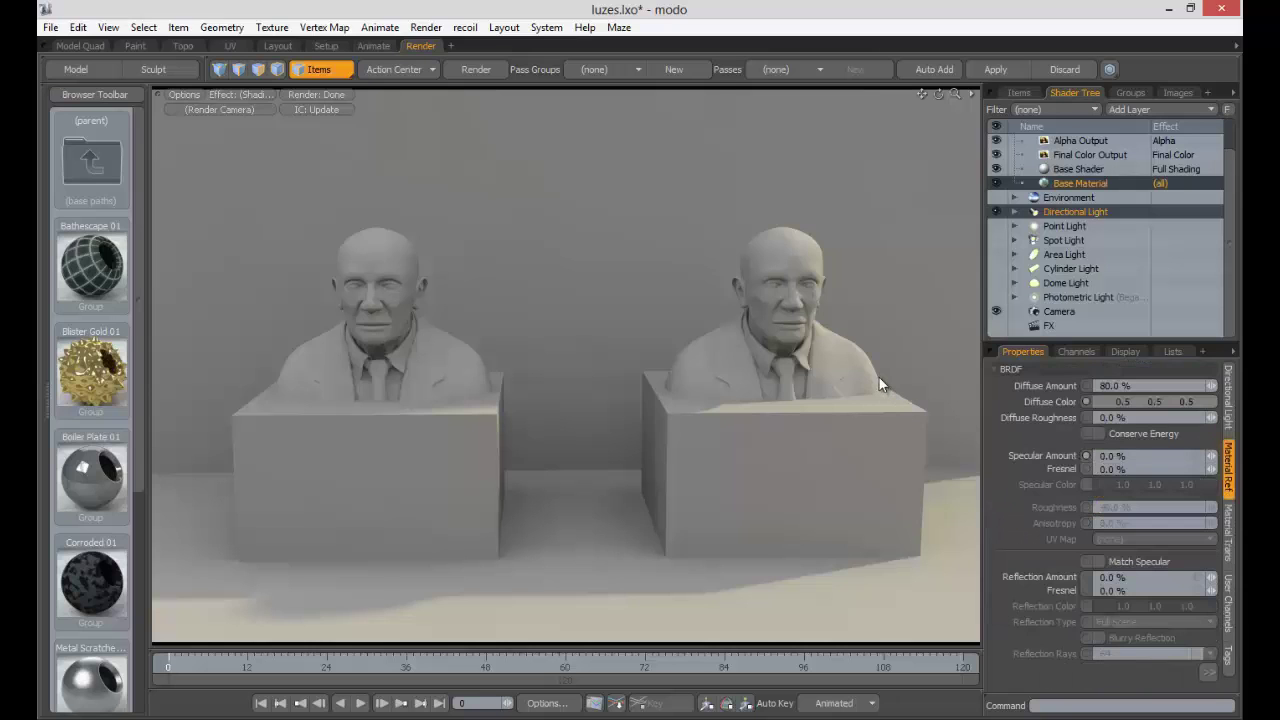
# Step: Restore the render preview to its normal size in the viewport layout and select the directional light in the perspective view
pyautogui.press('F6')
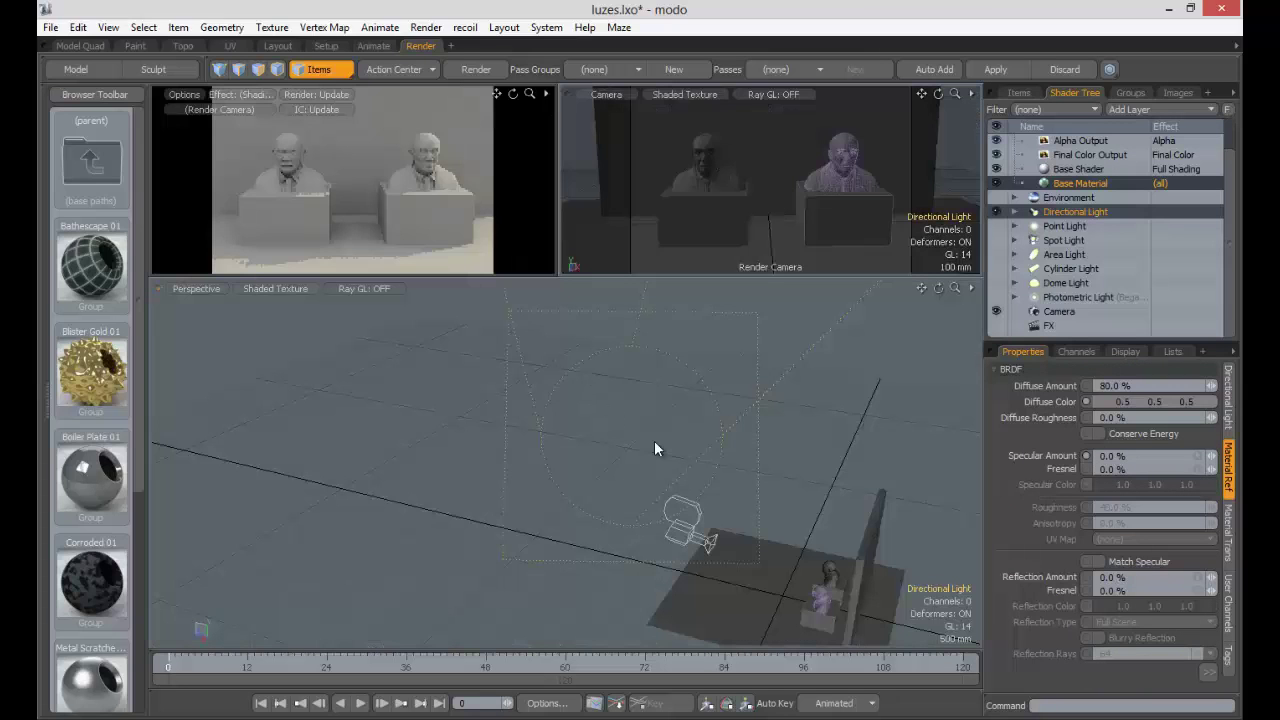
pyautogui.keyDown('alt'); pyautogui.moveTo(705, 463); pyautogui.dragTo(643, 466); pyautogui.keyUp('alt')
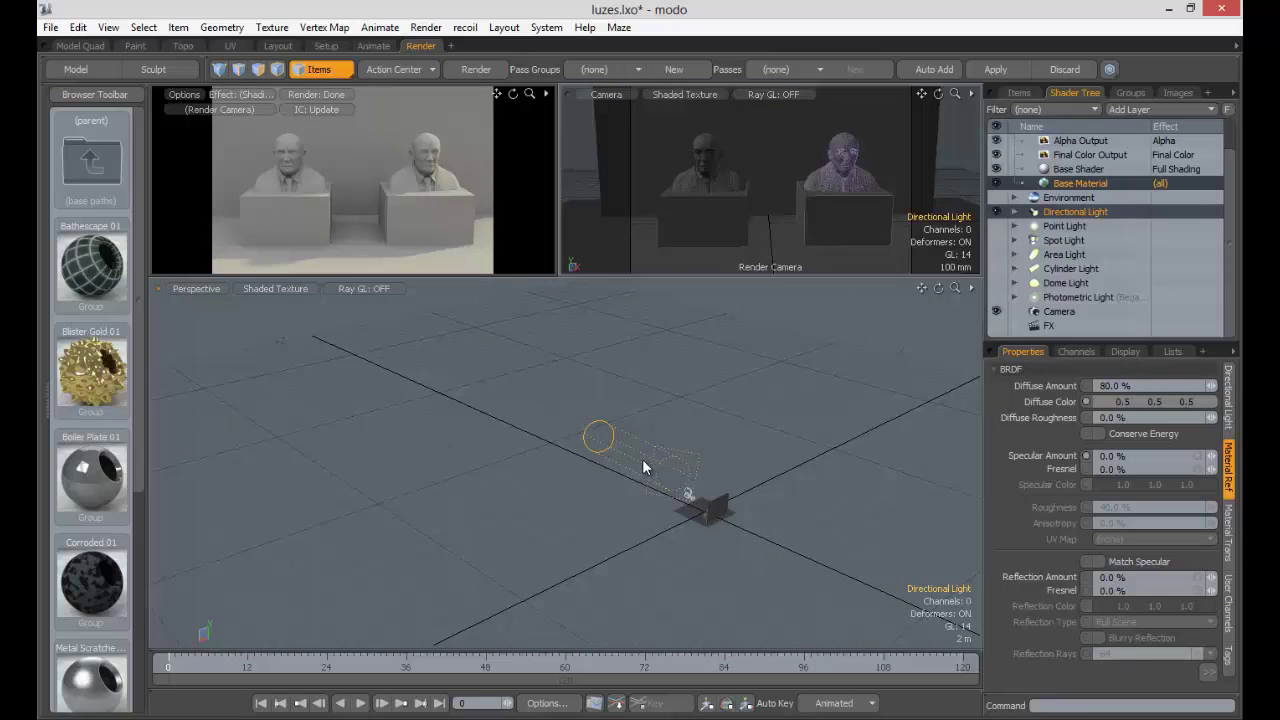
pyautogui.click(690, 482)
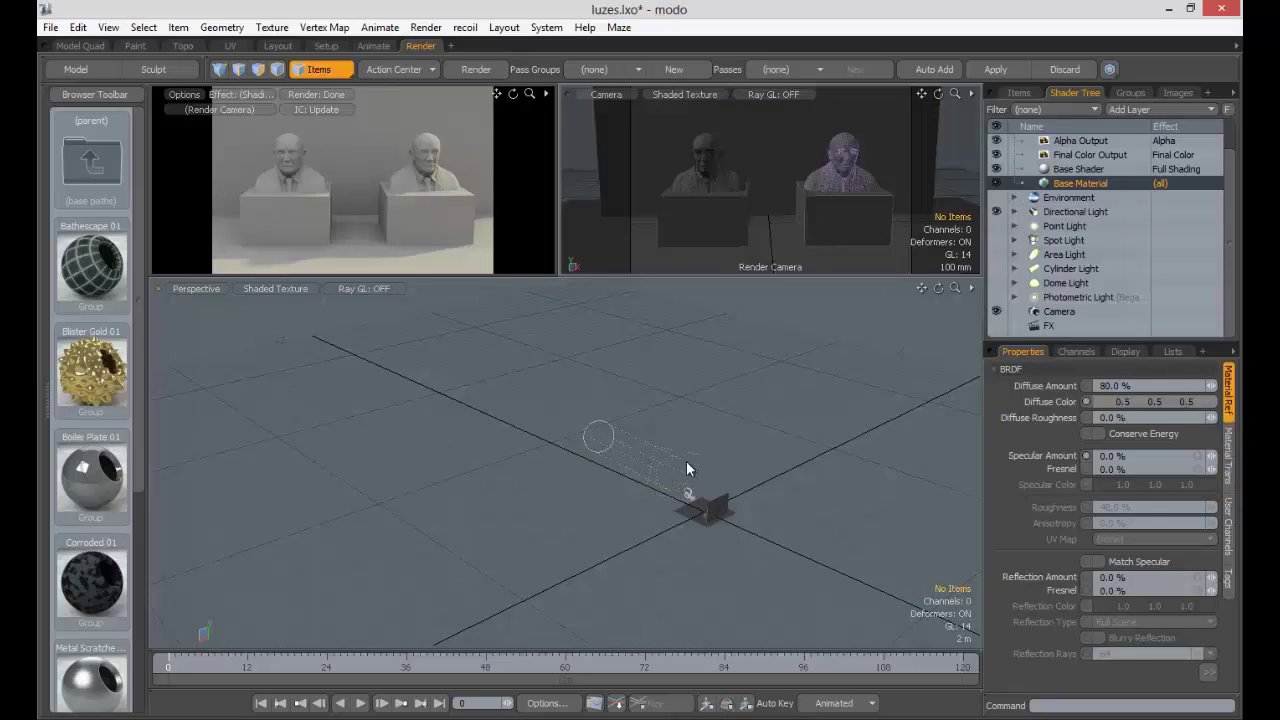
pyautogui.keyDown('alt'); pyautogui.moveTo(686, 468); pyautogui.dragTo(722, 474); pyautogui.keyUp('alt')
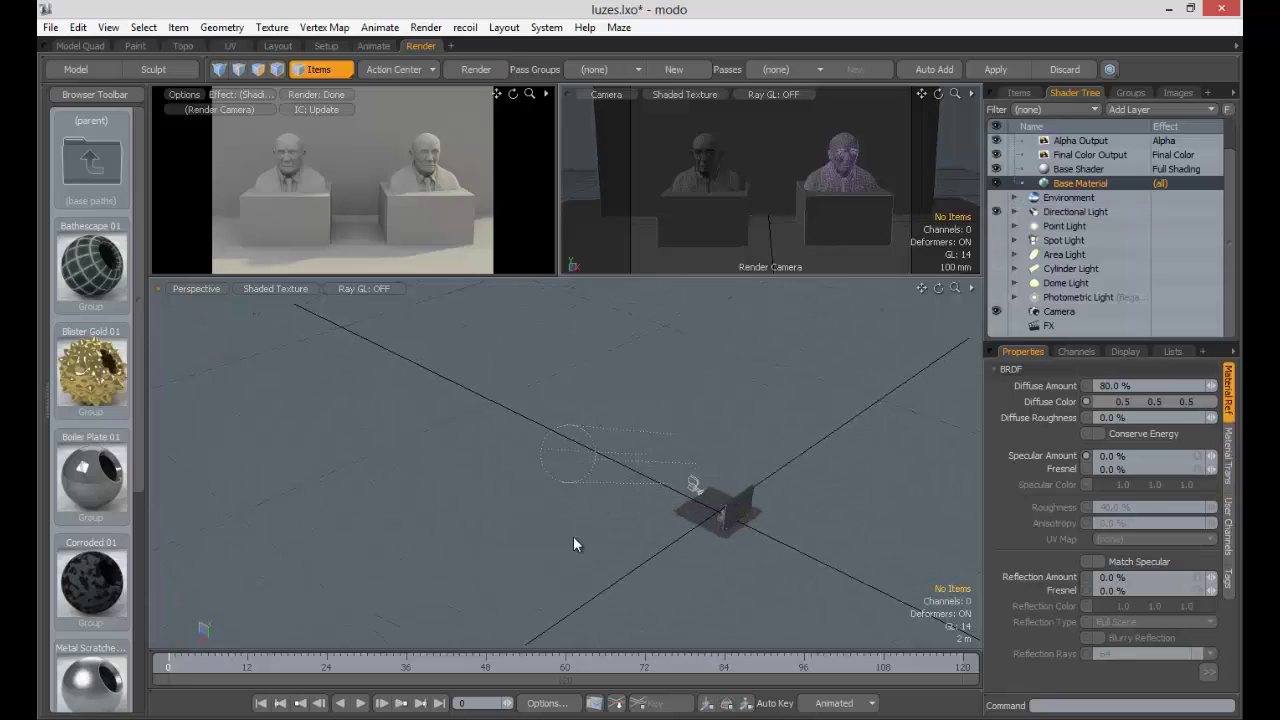
pyautogui.click(597, 450)
pyautogui.keyDown('alt'); pyautogui.moveTo(598, 436); pyautogui.dragTo(765, 438); pyautogui.keyUp('alt')
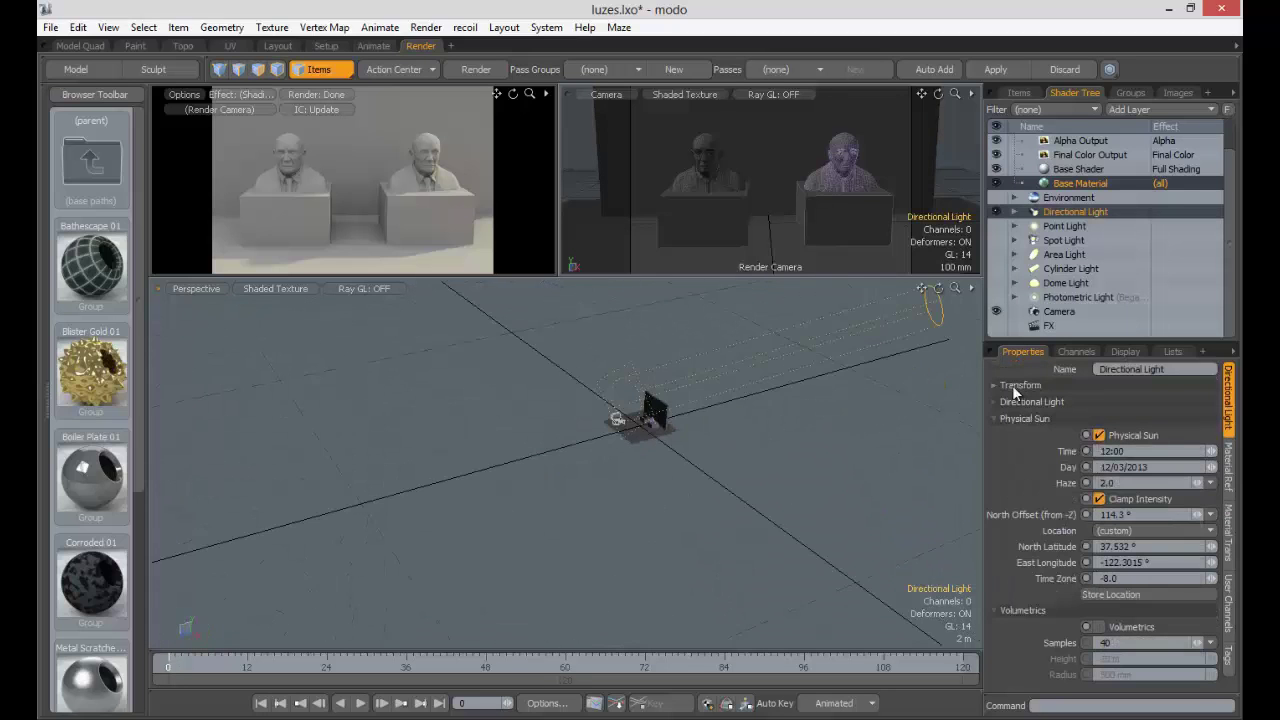
# Step: Set the Physical Sun's North Offset to about 38.9° to swing the sun around the scene
pyautogui.click(1036, 403)
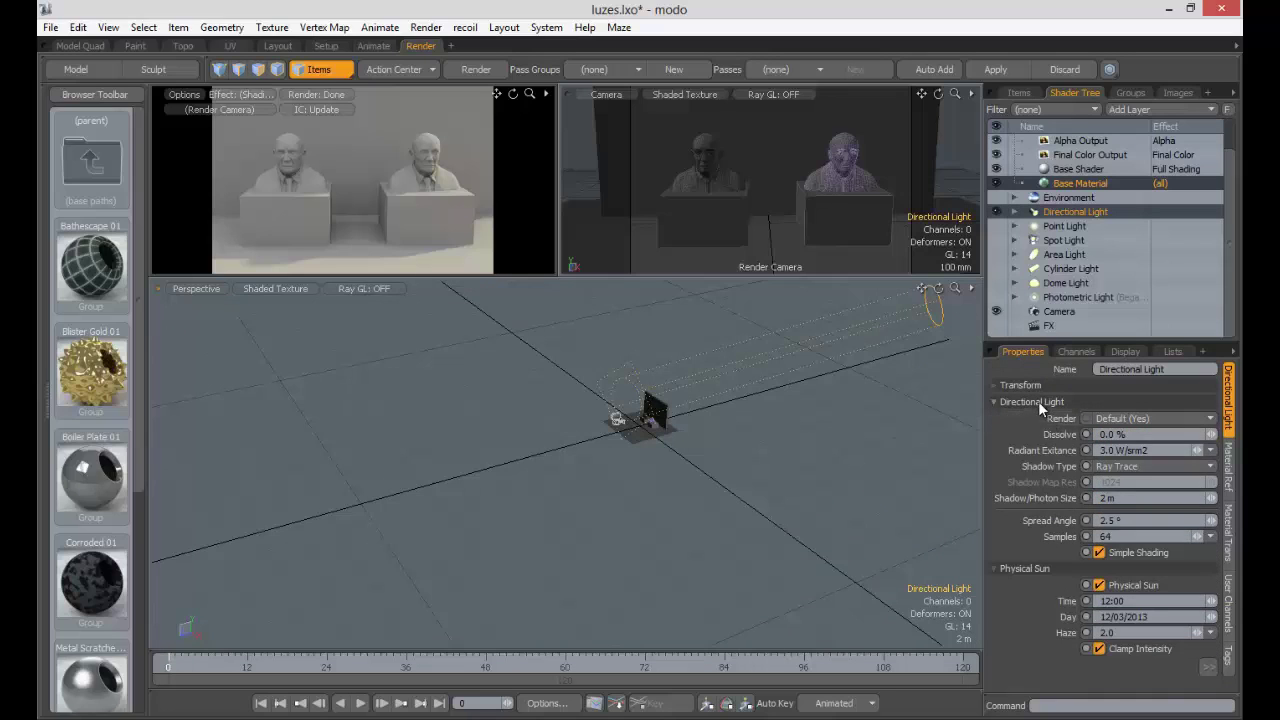
pyautogui.click(1037, 399)
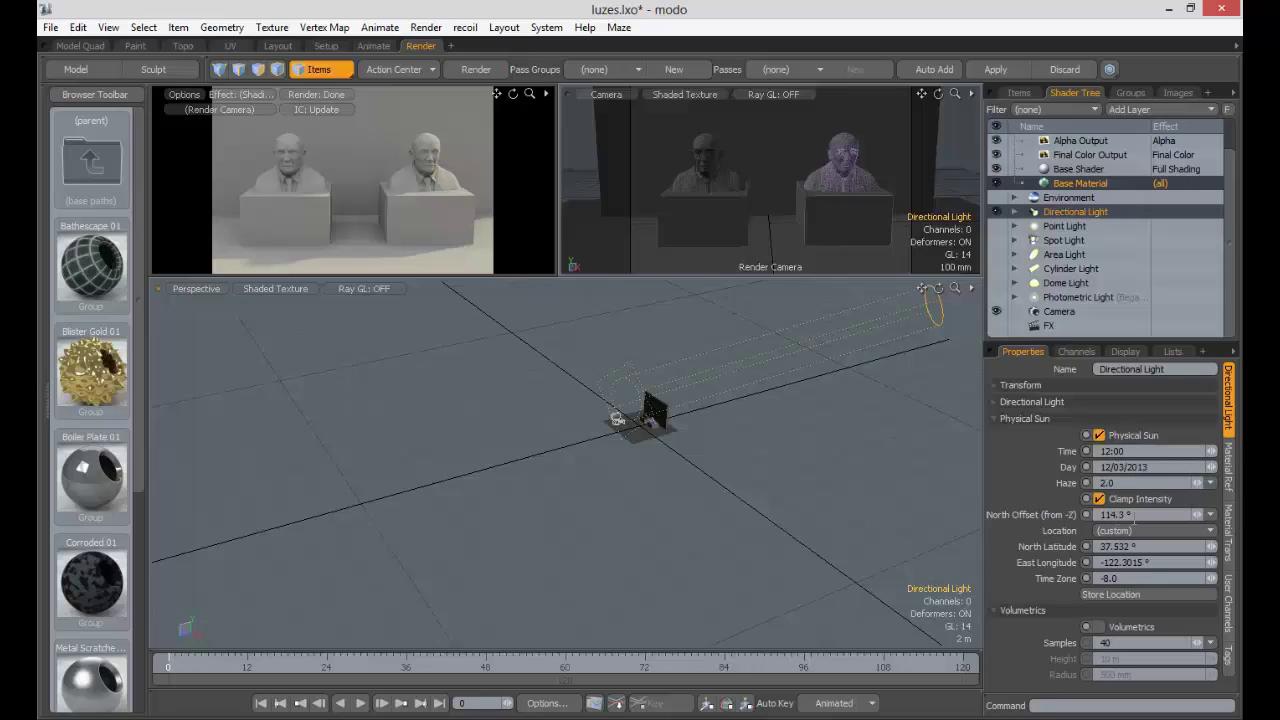
pyautogui.moveTo(1196, 514)
pyautogui.mouseDown()
pyautogui.moveTo(1132, 514)
pyautogui.moveTo(1182, 497)
pyautogui.moveTo(1188, 514)
pyautogui.moveTo(1152, 514)
pyautogui.moveTo(1220, 514)
pyautogui.moveTo(1183, 514)
pyautogui.mouseUp()
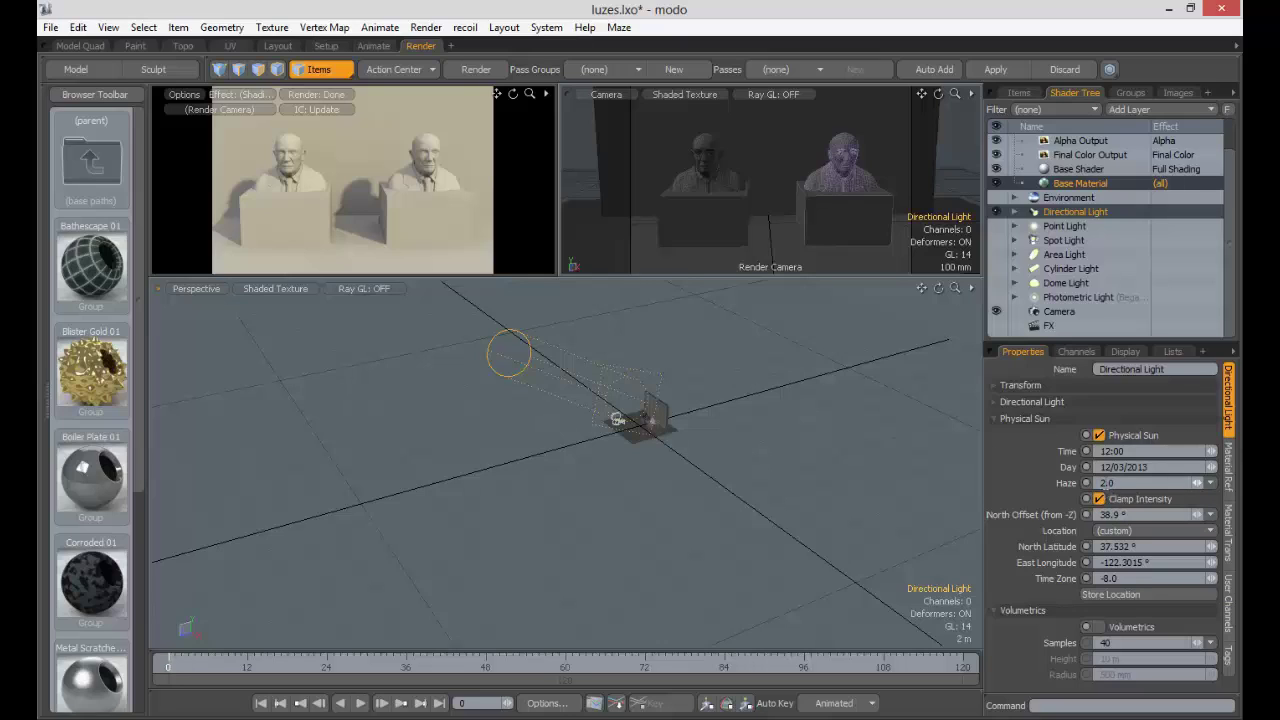
# Step: Set the Physical Sun's Time to 17:00 with the new north offset
pyautogui.click(1126, 451)
pyautogui.write('17')
pyautogui.press('Tab')
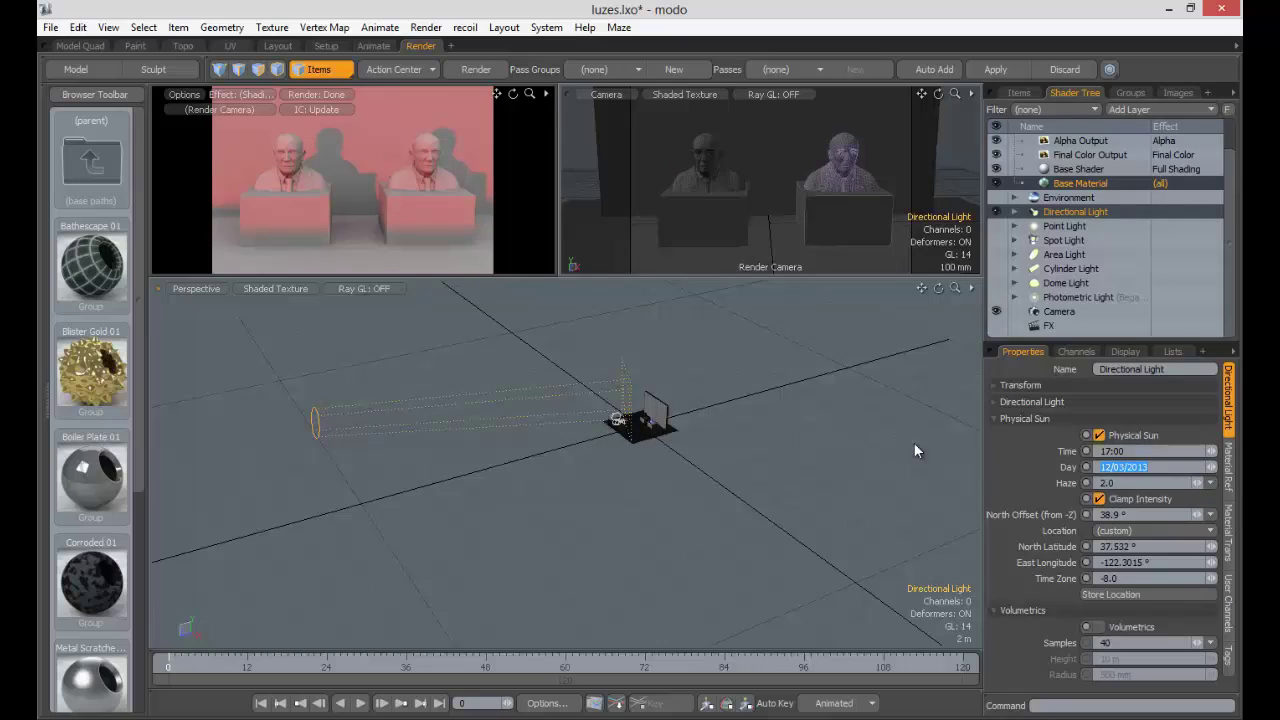
# Step: Set the Physical Sun's Haze to 2 and after that to 10 to compare the sunlight in the render preview
pyautogui.click(1199, 484)
pyautogui.click(1199, 484)
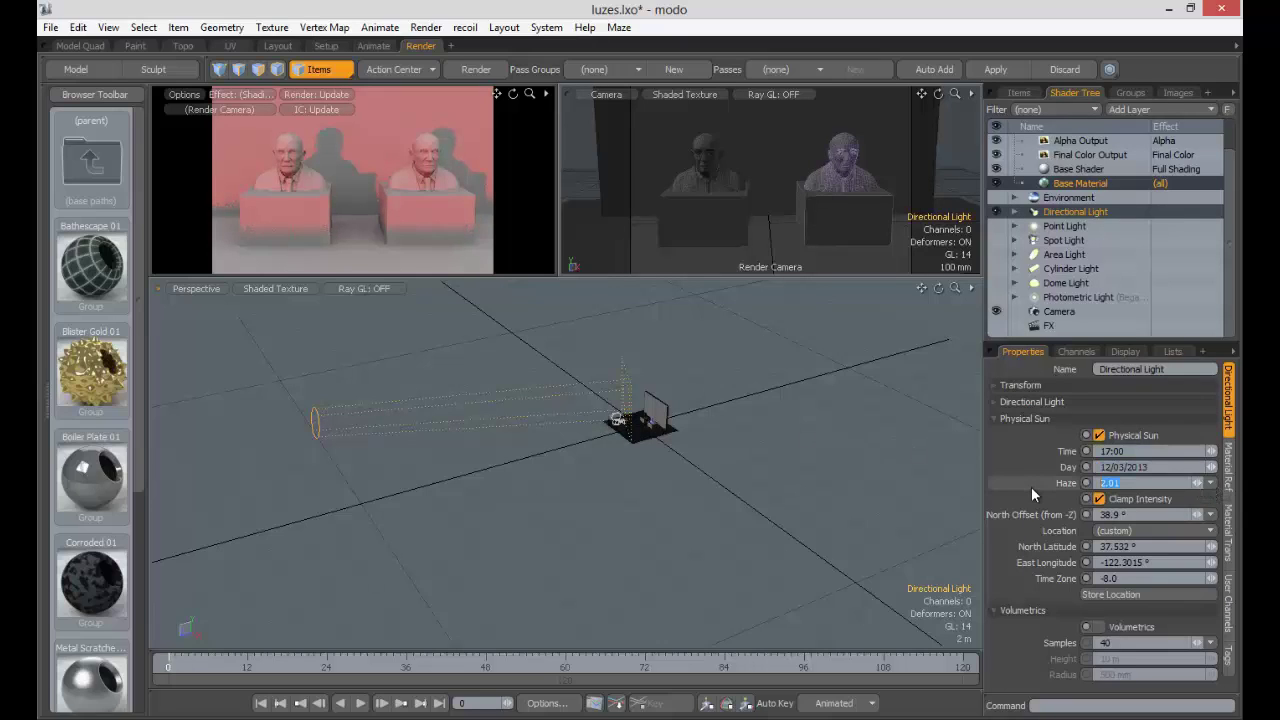
pyautogui.write('2')
pyautogui.press('Tab')
pyautogui.scroll(2, 1047, 477)
pyautogui.hotkey('shift', 'Tab')
pyautogui.write('10')
pyautogui.press('Tab')
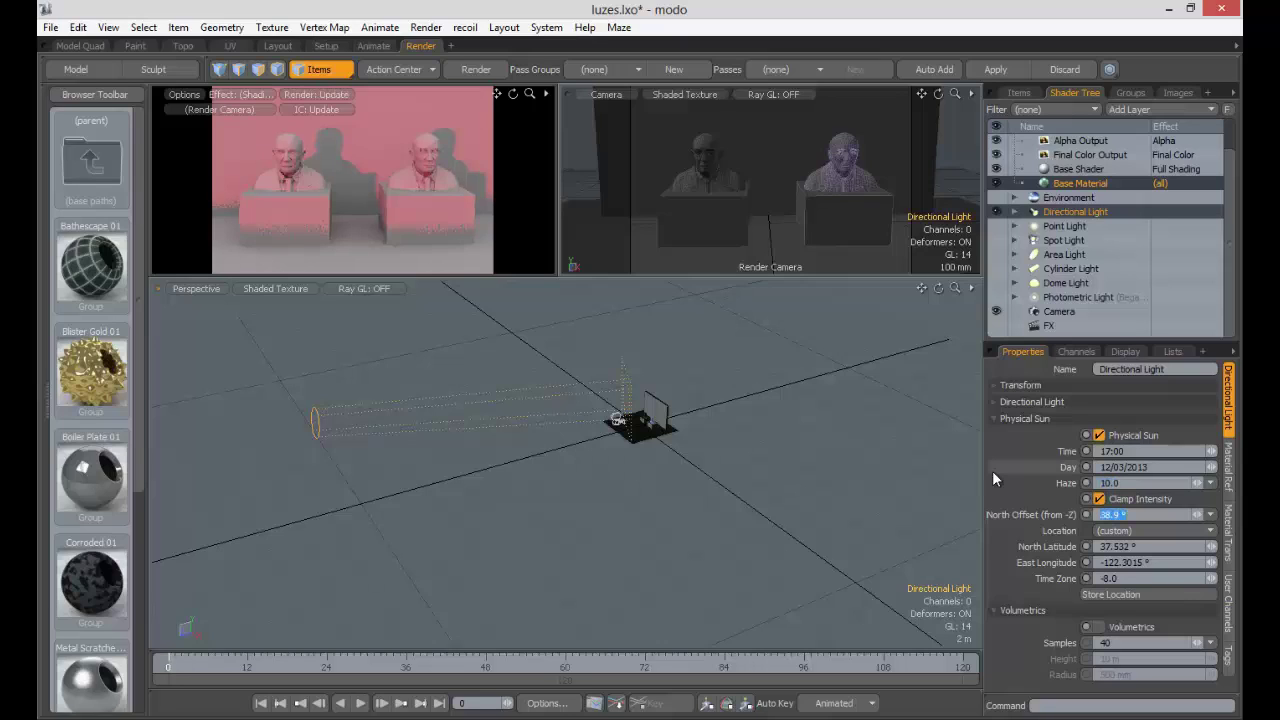
# Step: Lower the Physical Sun's Haze to 1 and after that to 0 to compare the light colour
pyautogui.hotkey('shift', 'Tab')
pyautogui.write('1')
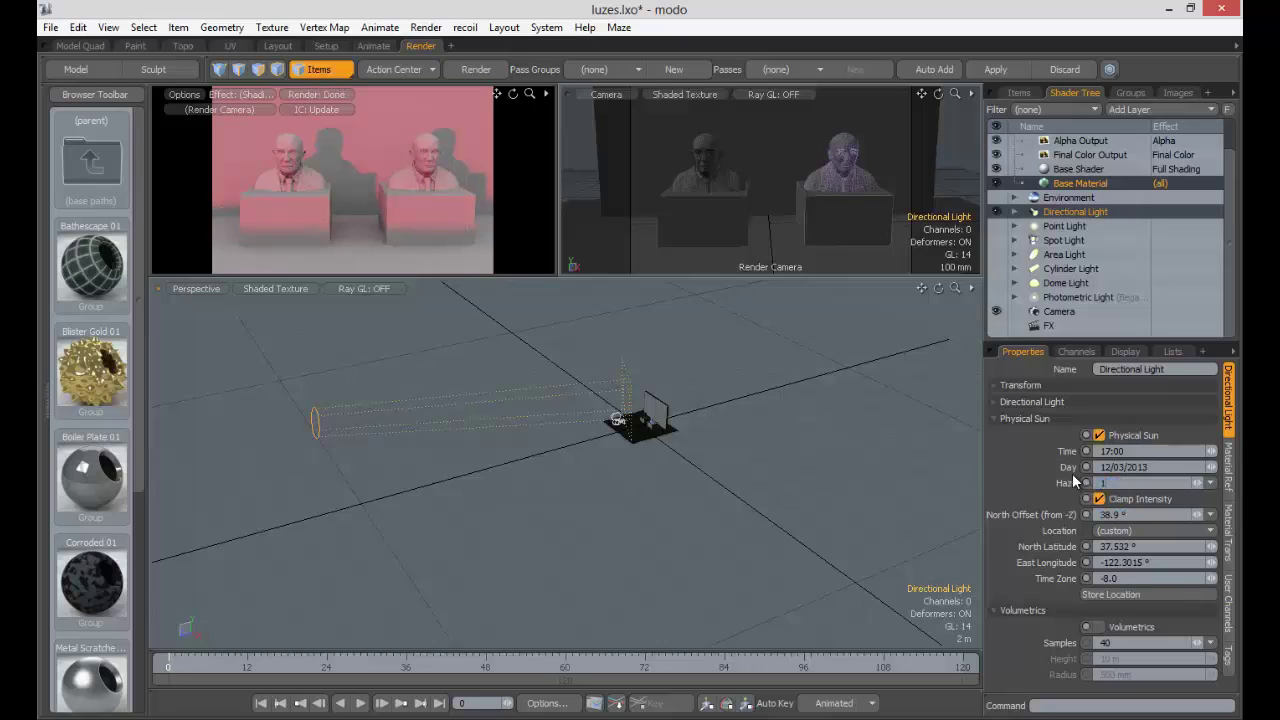
pyautogui.press('Tab')
pyautogui.hotkey('shift', 'Tab')
pyautogui.write('0')
pyautogui.press('Tab')
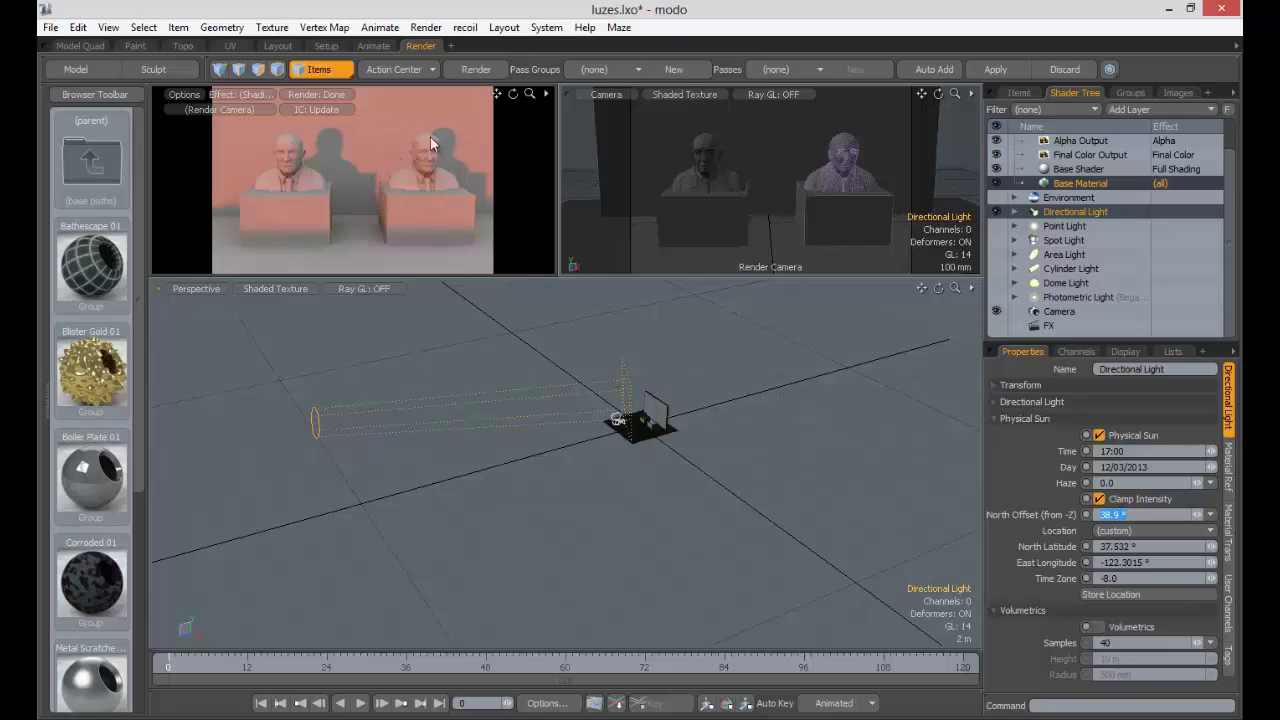
# Step: Try negative Haze values for the Physical Sun, first -2 and after that -10
pyautogui.hotkey('shift', 'Tab')
pyautogui.write('-2')
pyautogui.press('Tab')
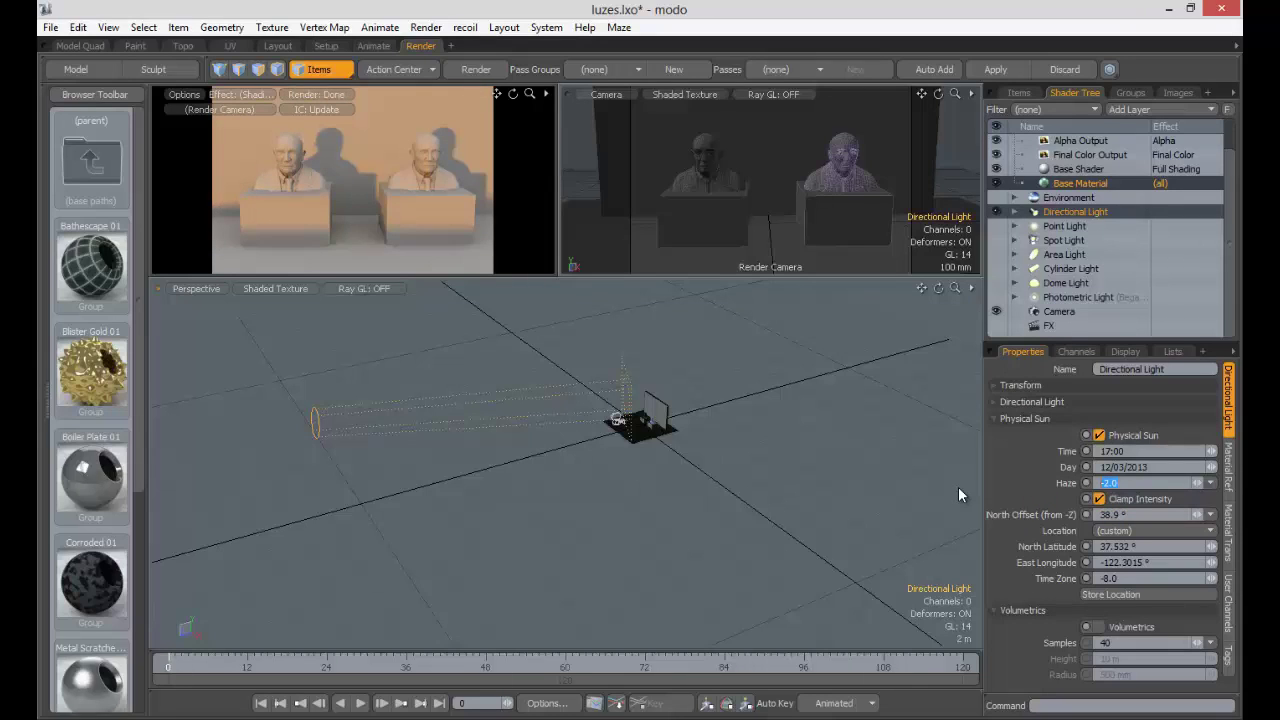
pyautogui.write('10')
pyautogui.press('Tab')
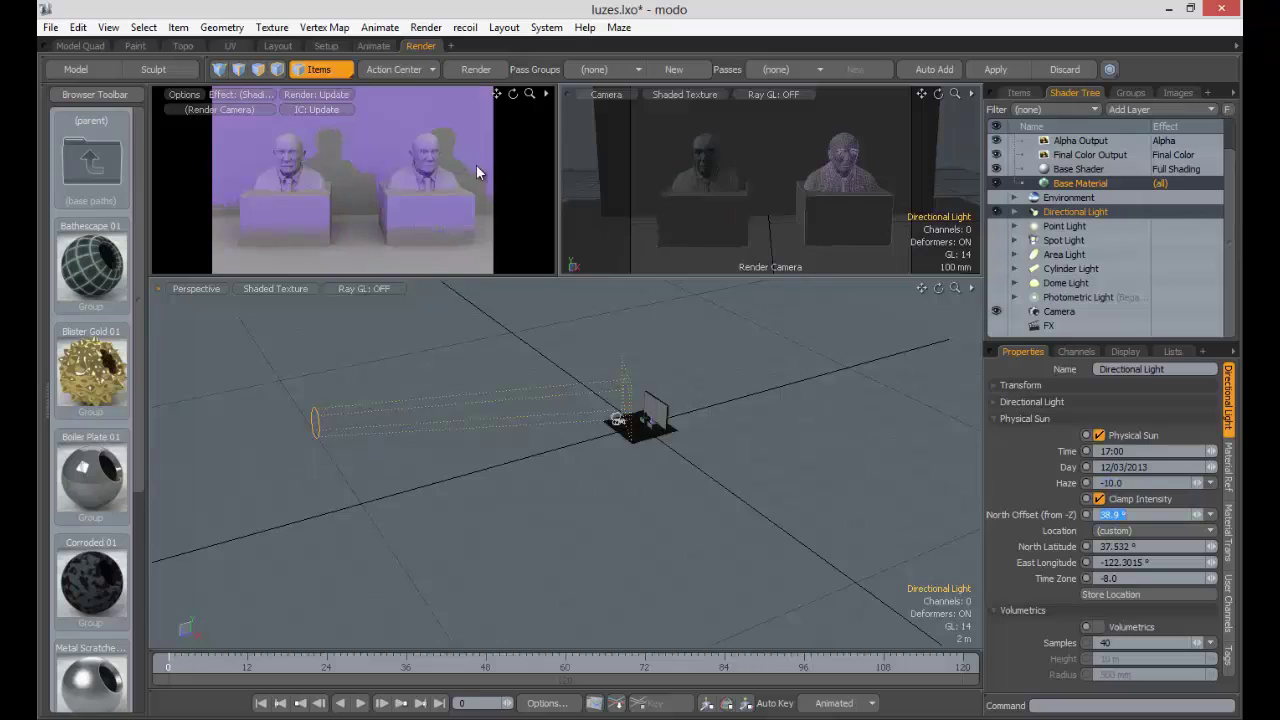
# Step: Return the Physical Sun's Haze to 2
pyautogui.hotkey('shift', 'Tab')
pyautogui.write('2')
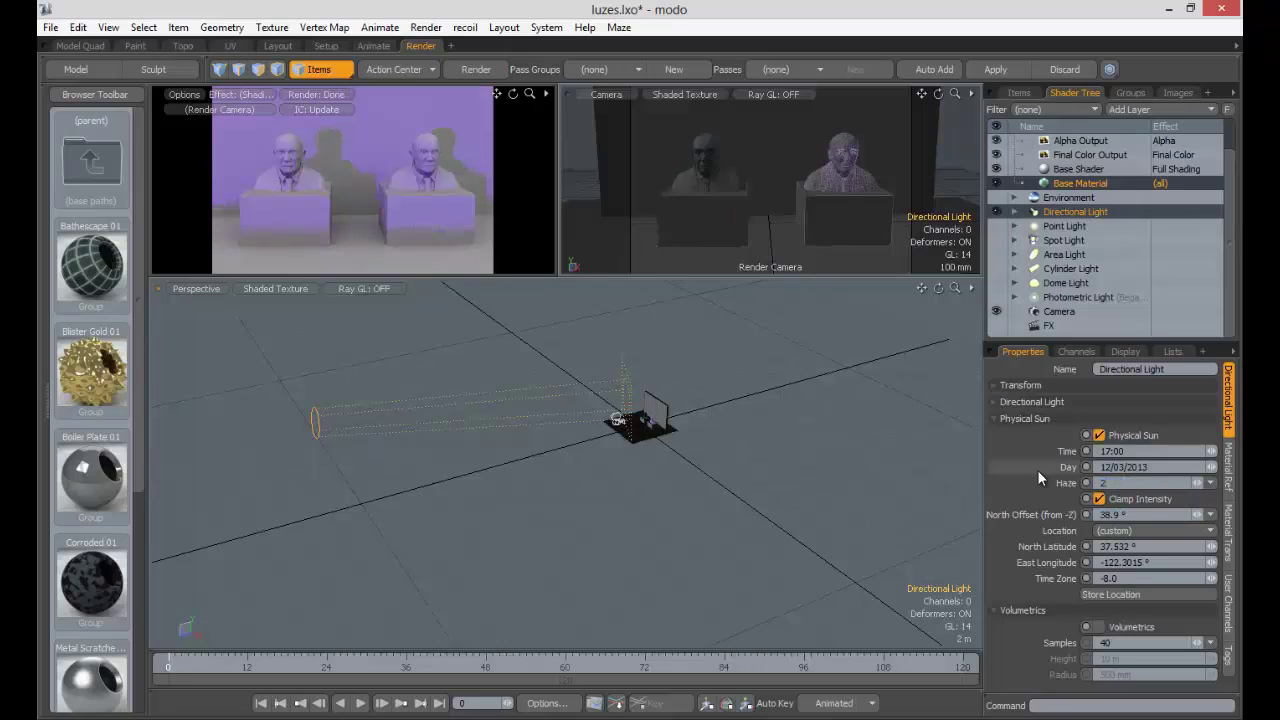
pyautogui.press('Tab')
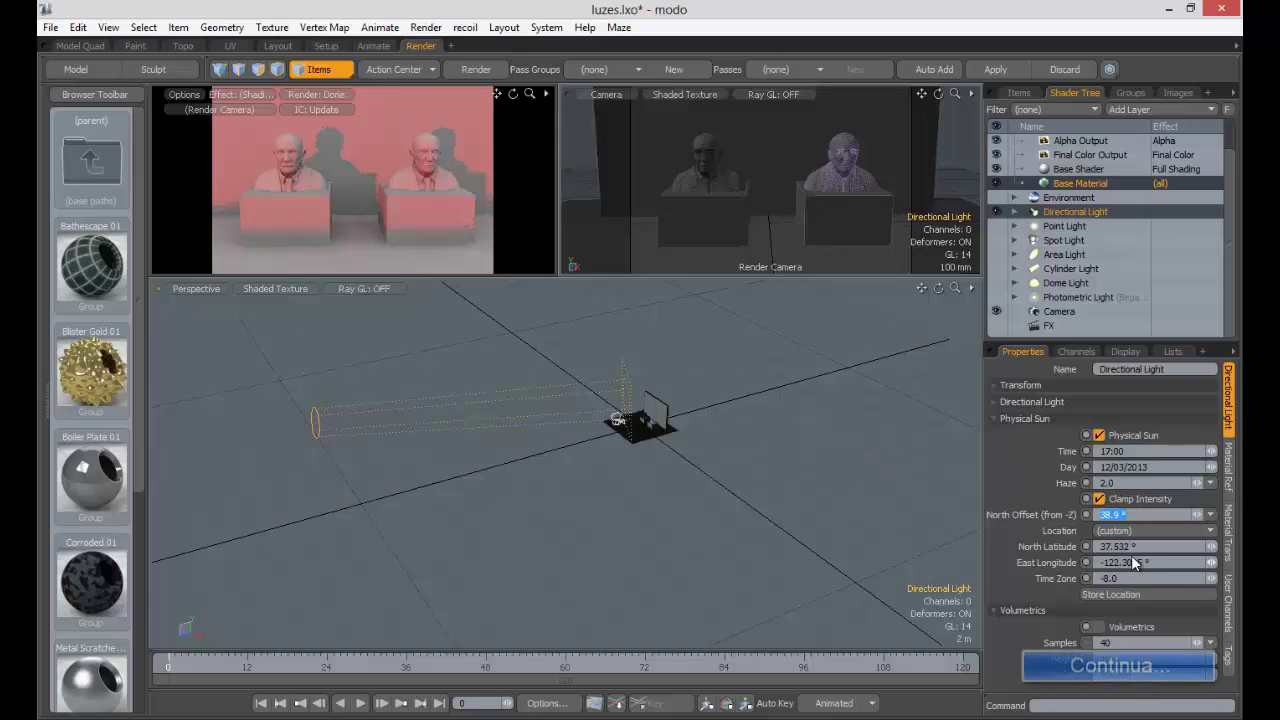
# Step: Set the Physical Sun's Time back to 12:00
pyautogui.click(1066, 444)
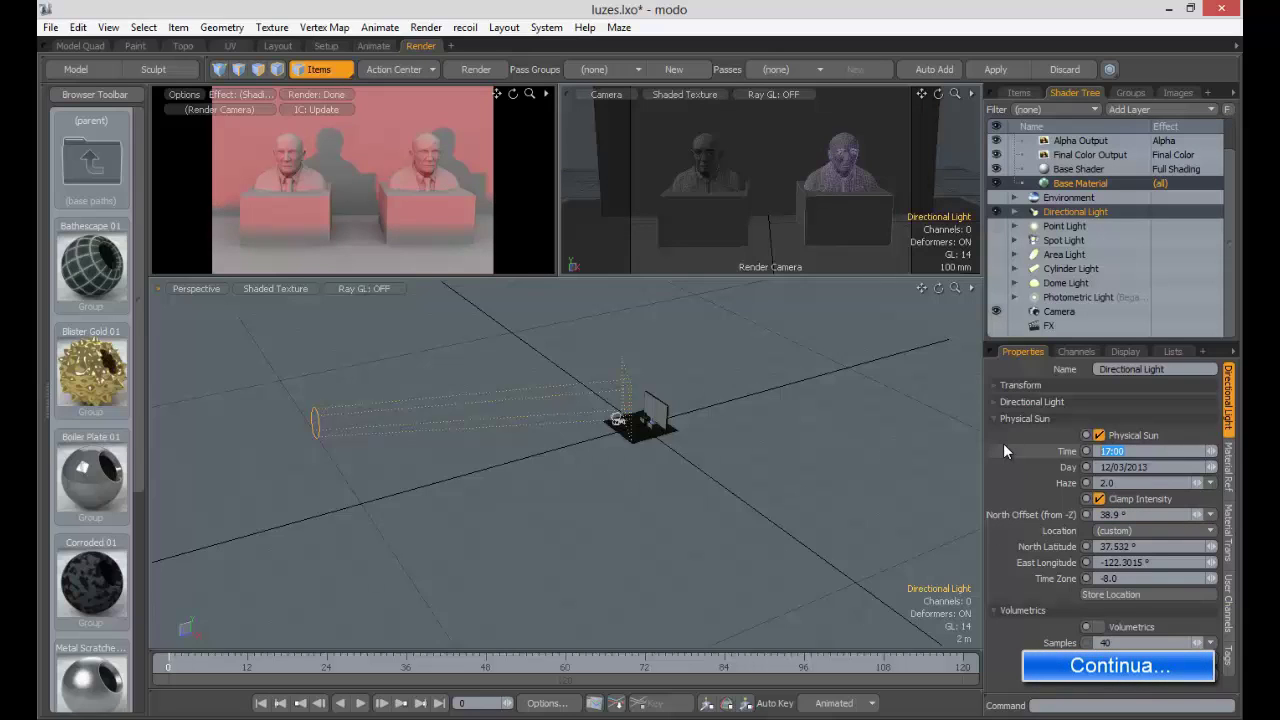
pyautogui.write('12')
pyautogui.press('Tab')
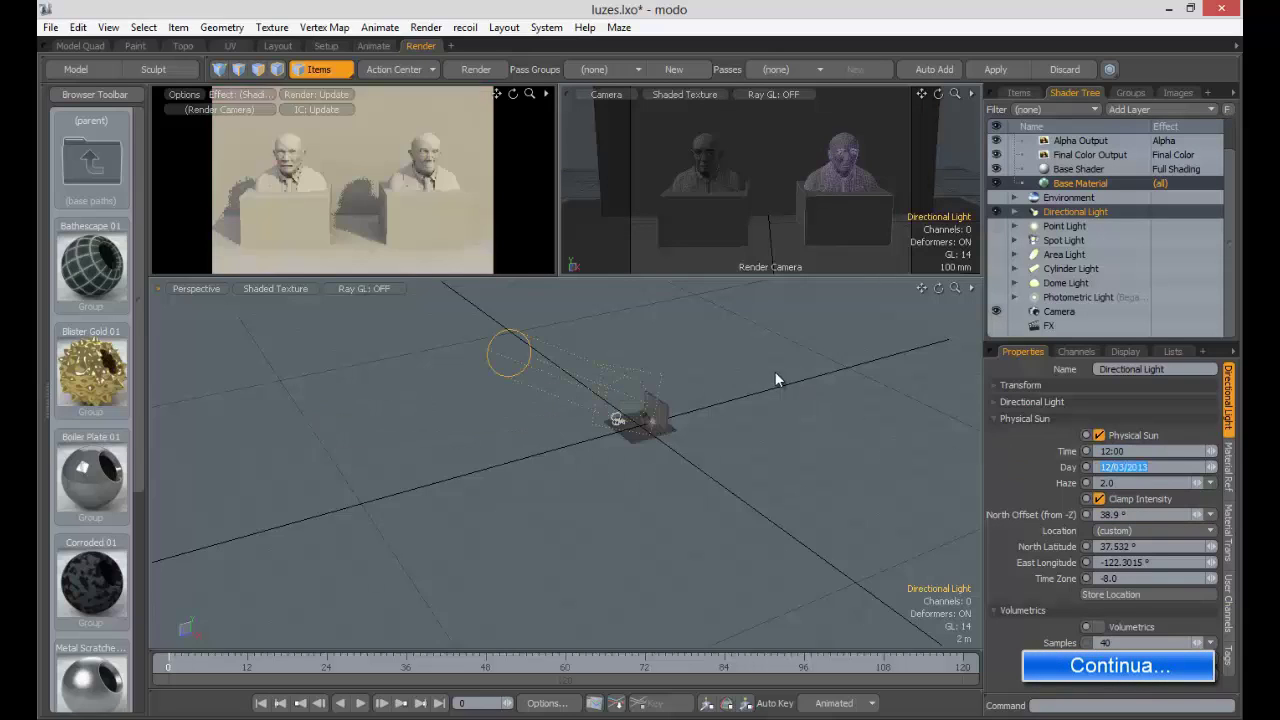